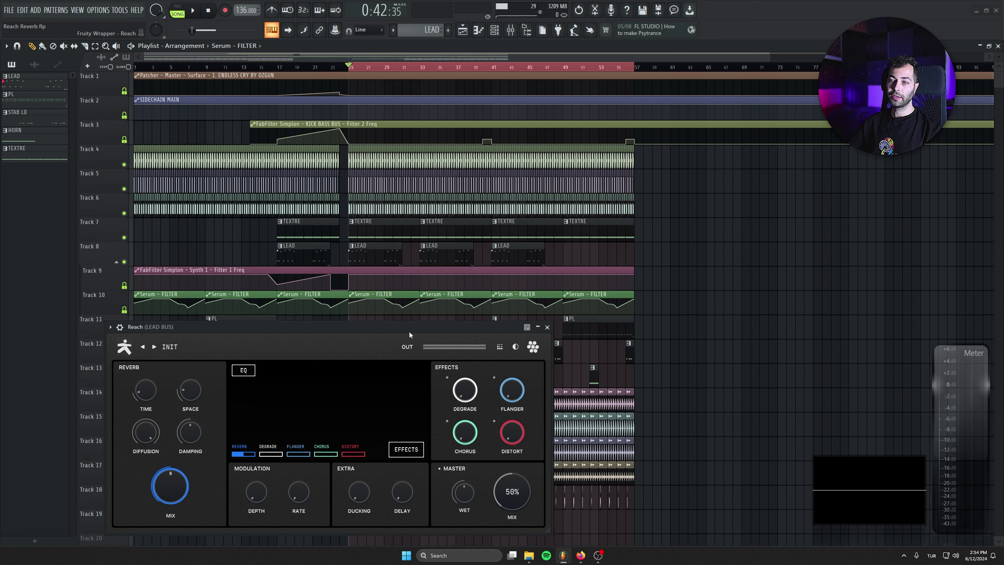
Delete the small PL clip on Track 11 and close the LEAD BUS Reach reverb window
drag(412, 326, 393, 328)
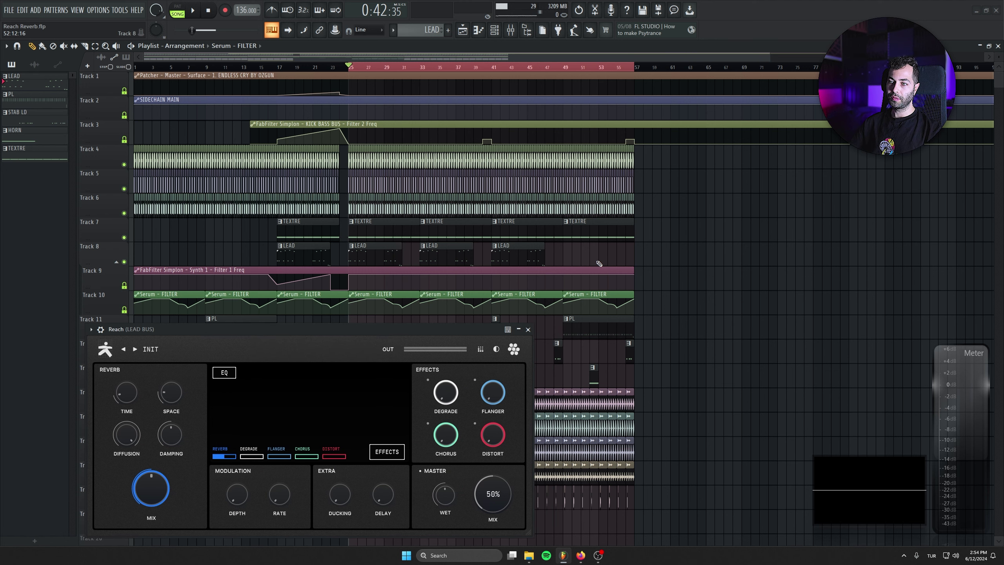
scroll(599, 264, down, 3)
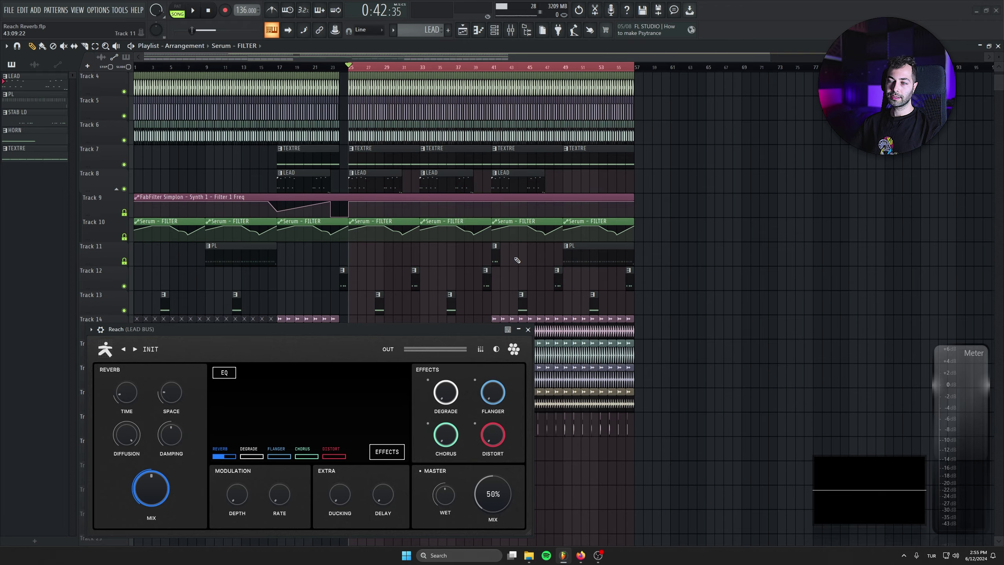
right_click(495, 256)
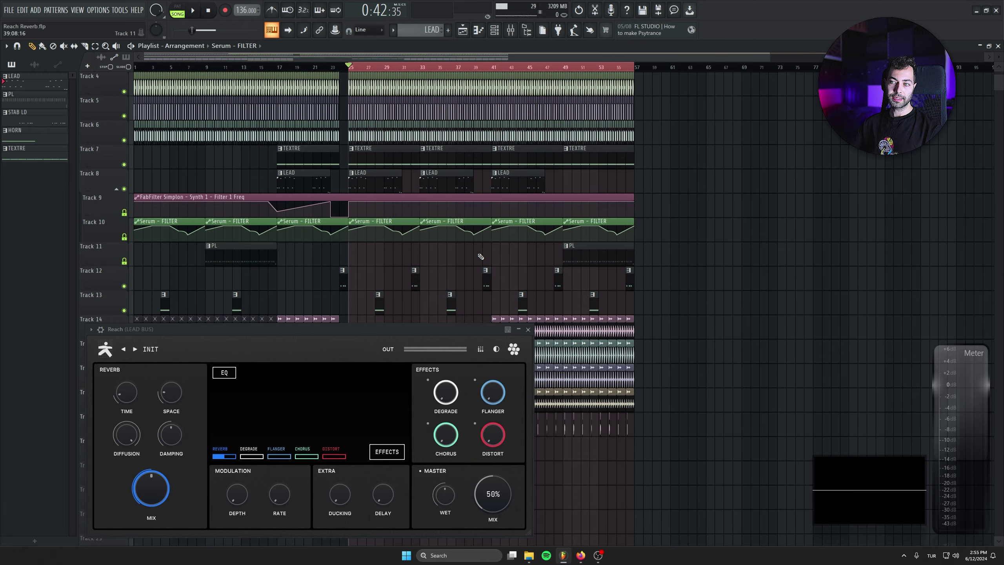
click(528, 330)
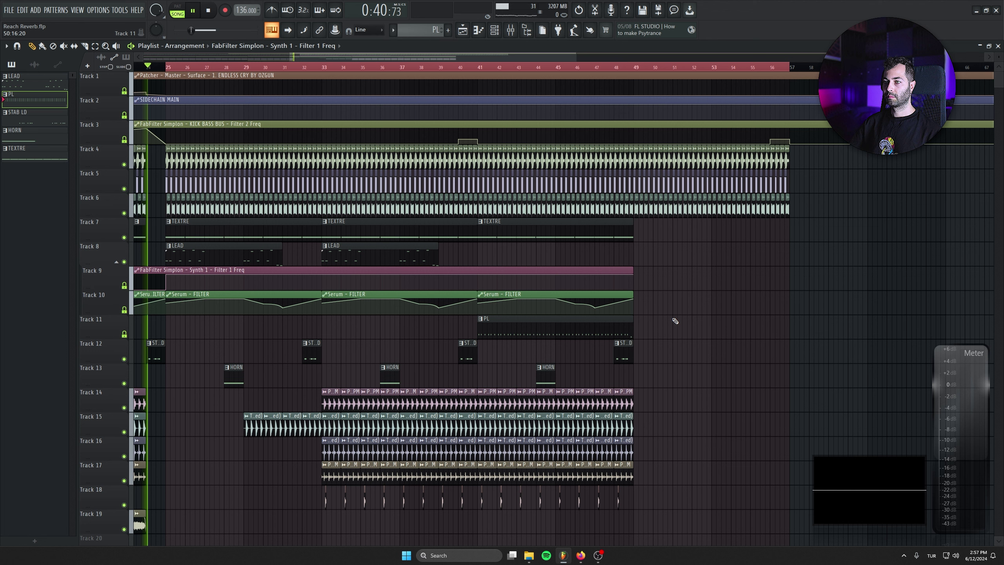
Paint a TEXTRE clip on Track 7 at bar 49 and briefly check the Track 15 audio clip settings
click(643, 227)
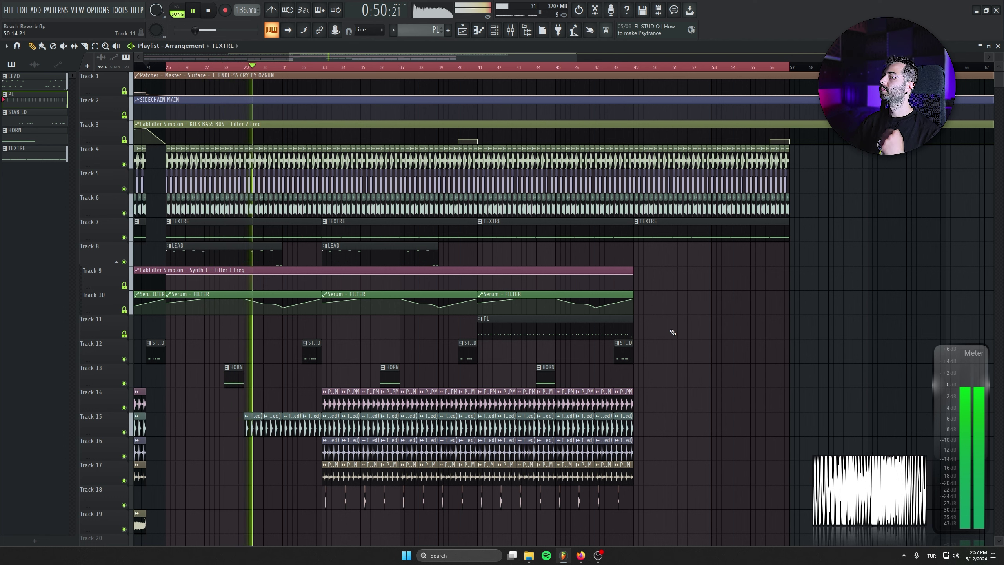
double_click(490, 427)
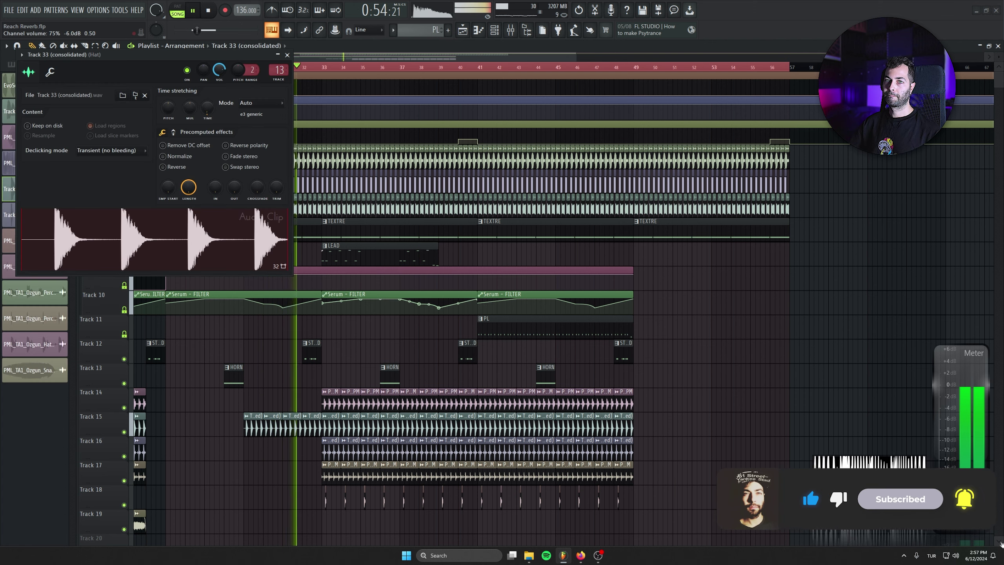
click(287, 55)
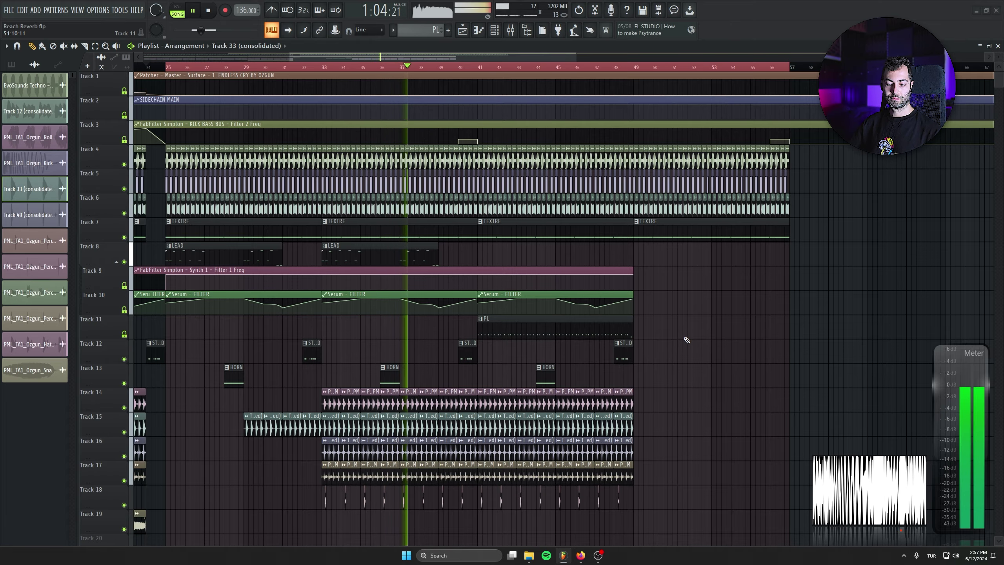
Slice the PL clip on Track 11 at bar 45 and delete its left piece
scroll(516, 360, up, 3)
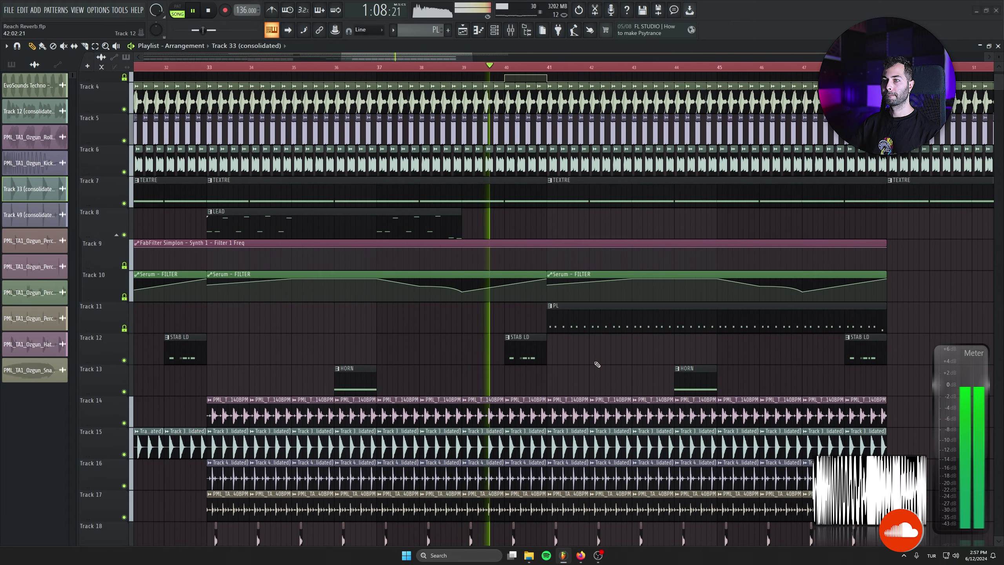
drag(586, 373, 530, 429)
scroll(529, 428, up, 1)
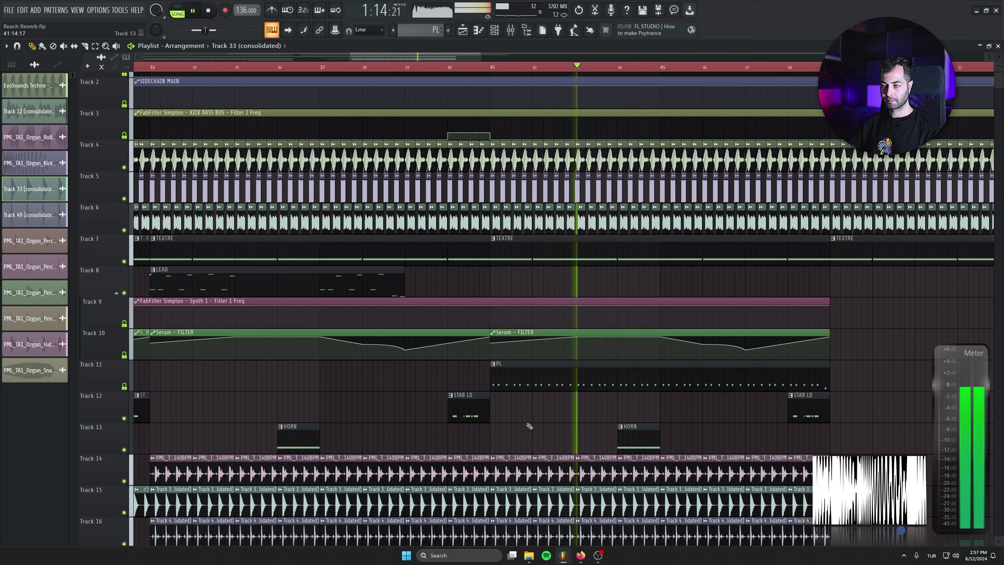
scroll(466, 360, down, 1)
scroll(466, 360, down, 1)
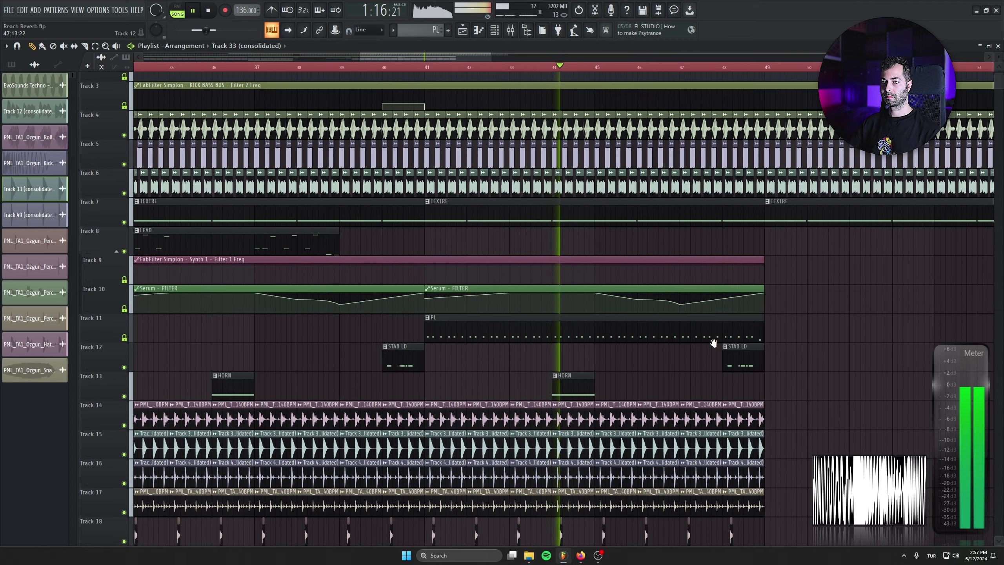
drag(871, 383, 724, 340)
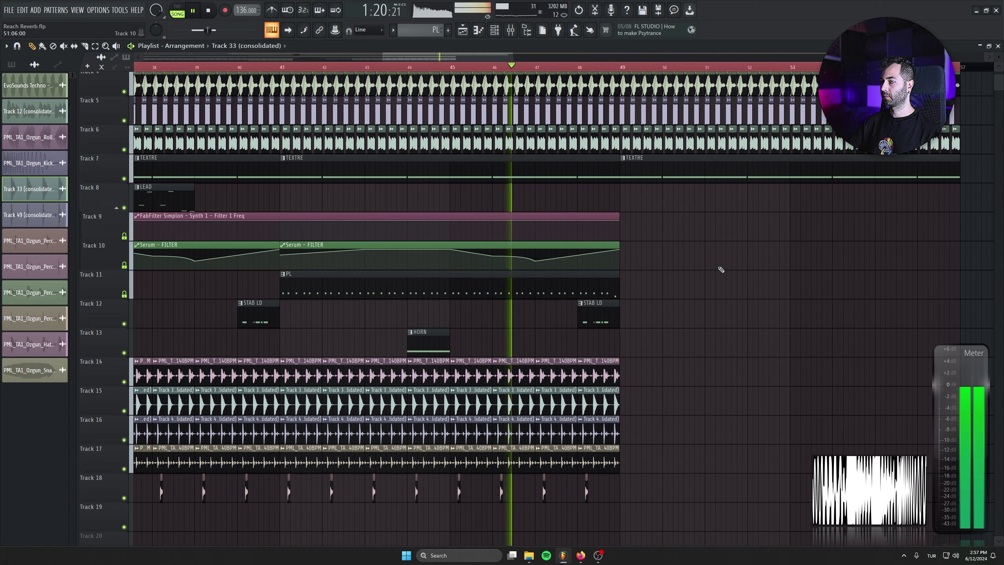
click(85, 46)
click(452, 290)
click(32, 46)
right_click(412, 293)
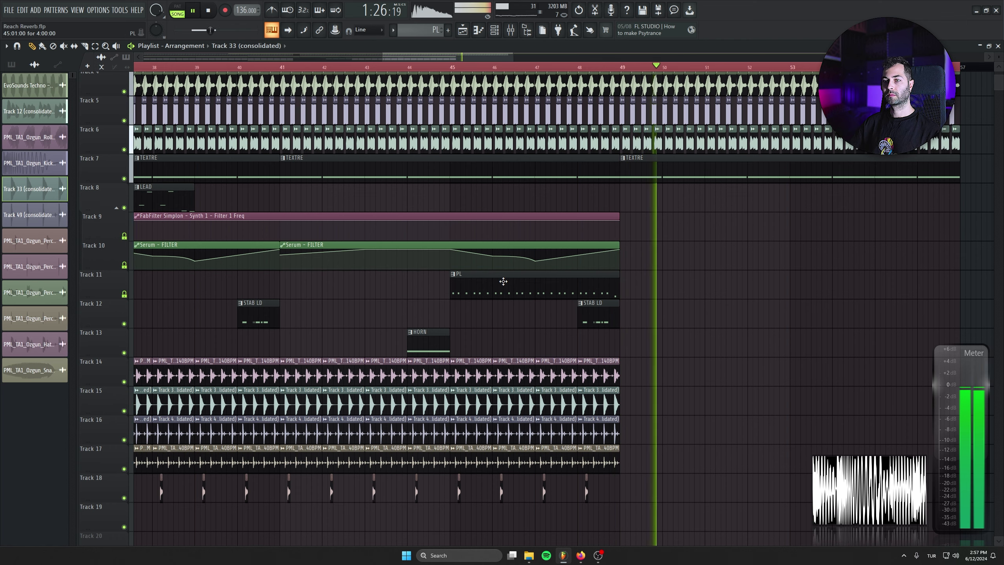
Undo the deletion with Ctrl+Z to restore the whole PL clip on Track 11
key(ctrl+z)
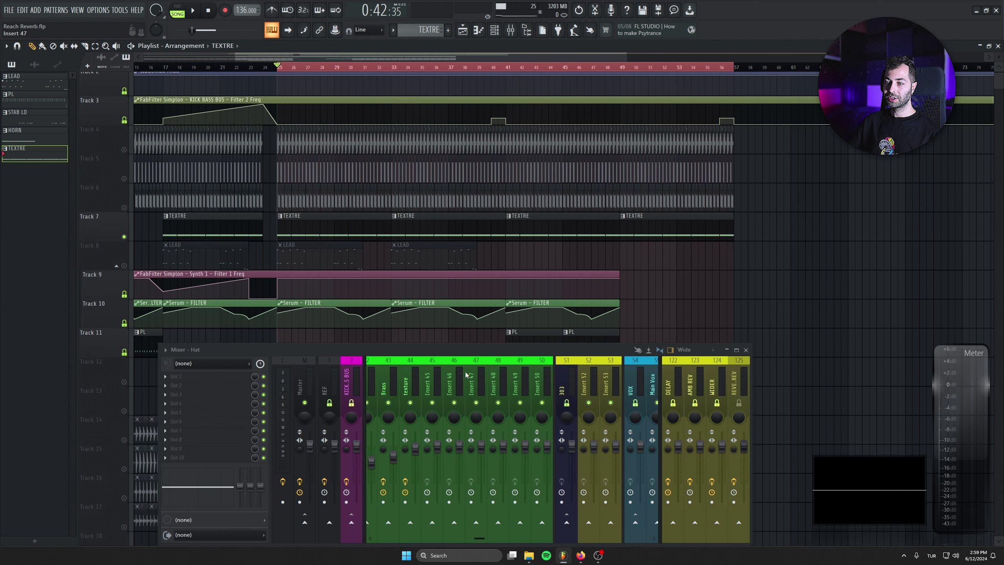
Select the texture mixer insert and open its Reach reverb on the INIT preset
click(412, 382)
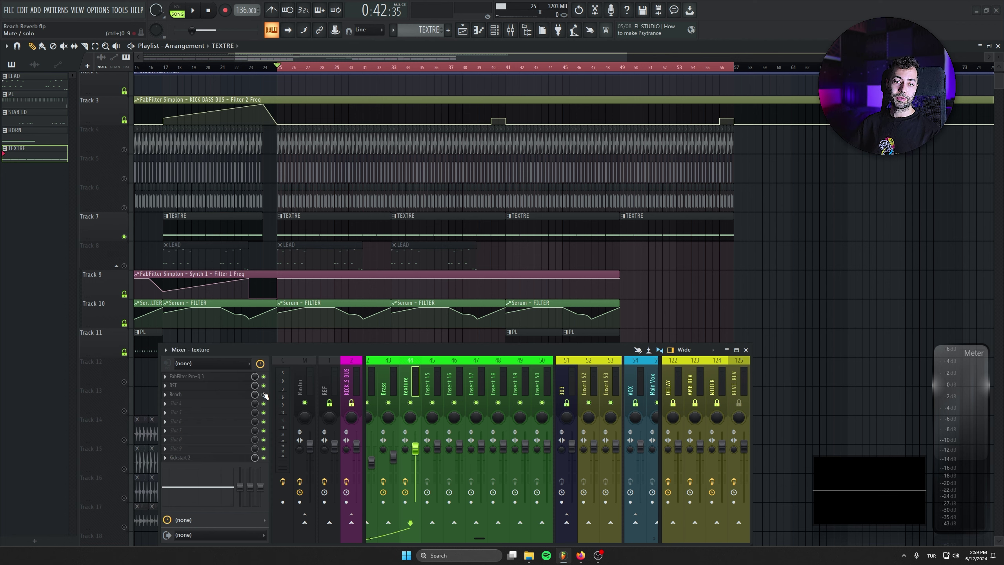
click(232, 397)
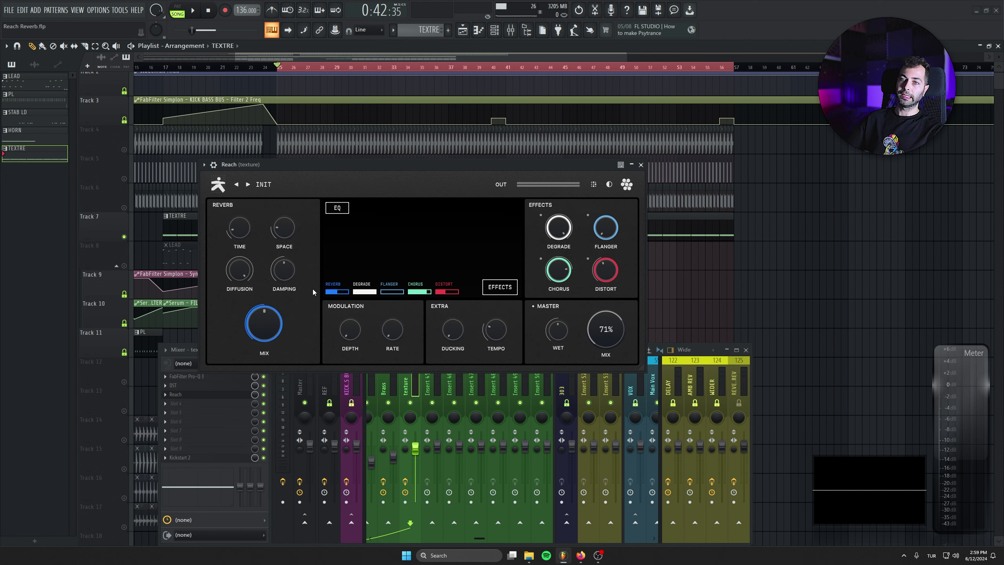
mouse_move(244, 222)
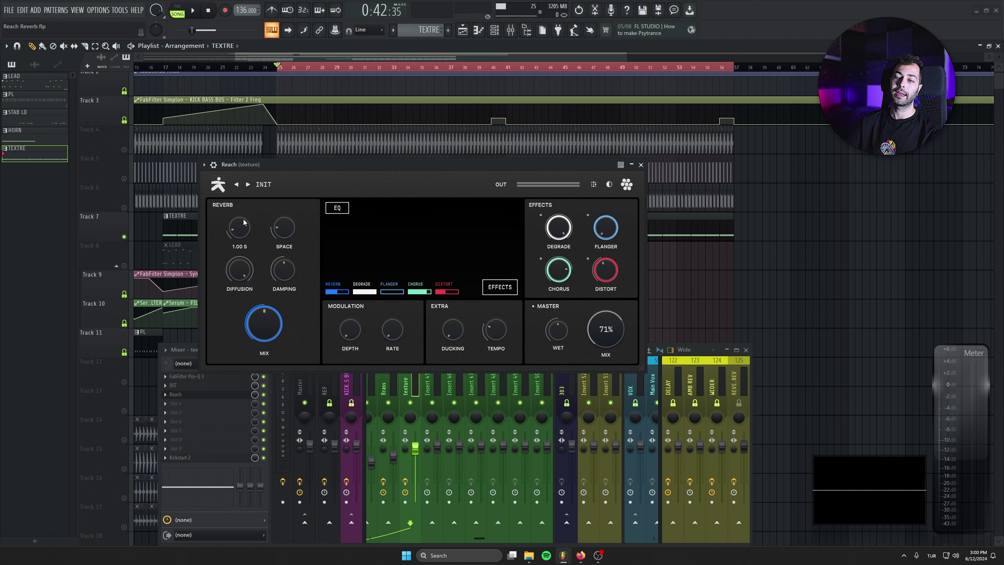
Reposition the texture Reach window and play the song briefly to hear the reverb
drag(364, 165, 572, 298)
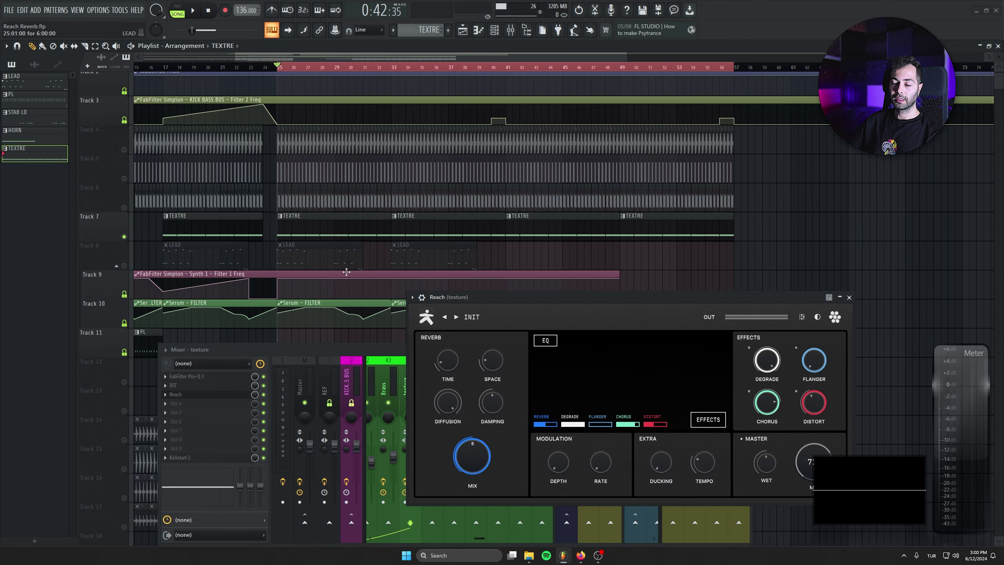
click(264, 397)
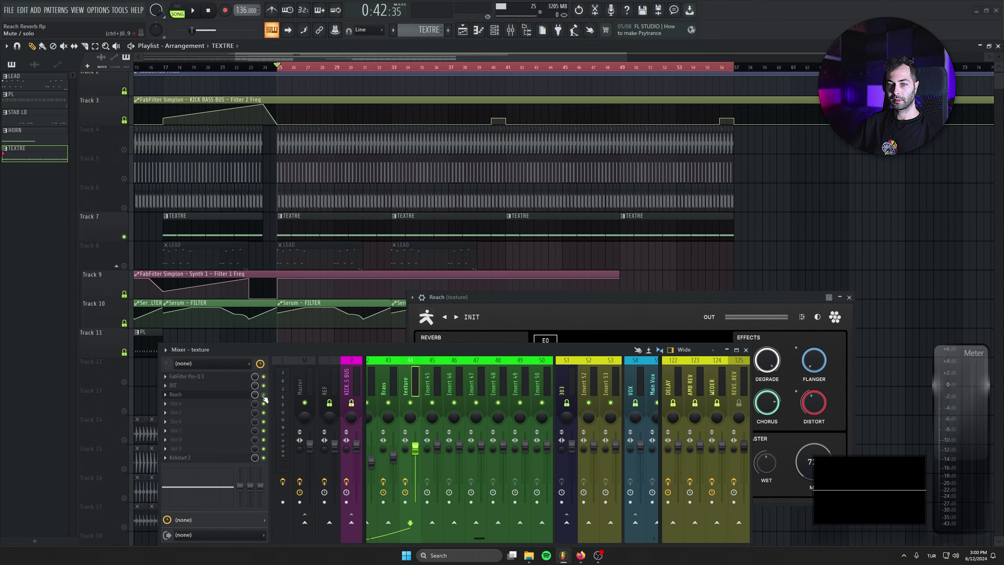
drag(551, 300, 533, 263)
key(space)
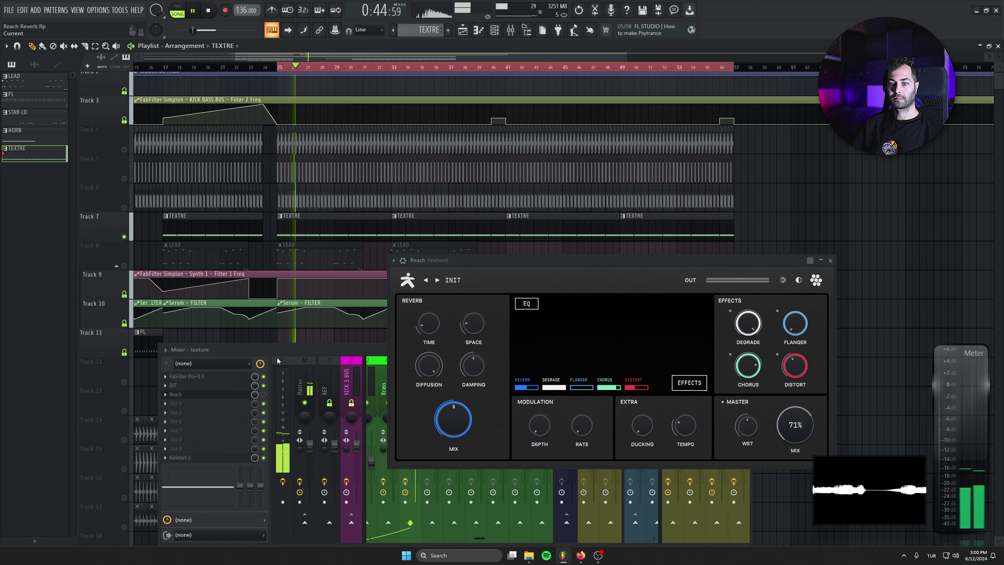
key(space)
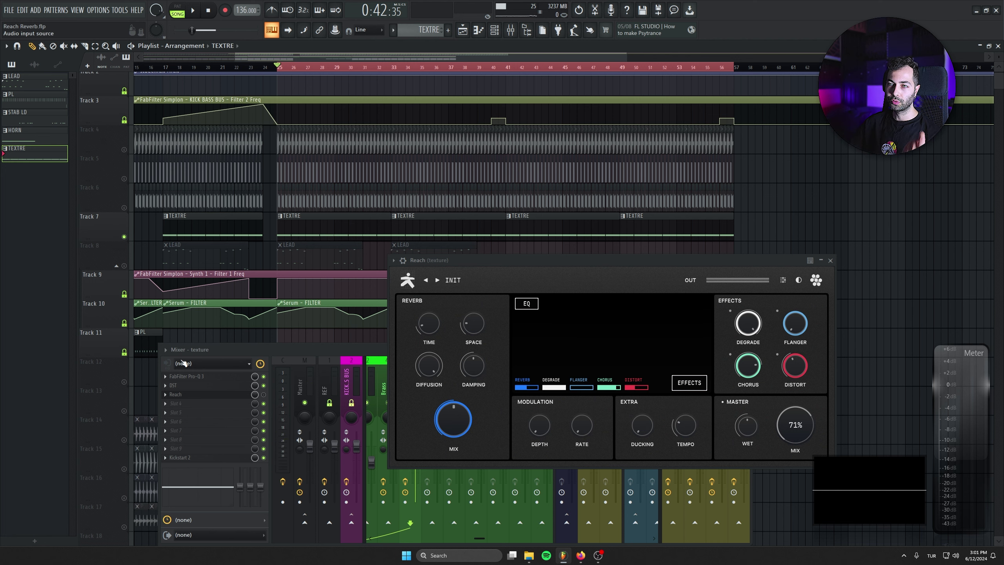
Unmute Tracks 4, 5 and 6 and bring the mixer in front of the reverb
click(124, 149)
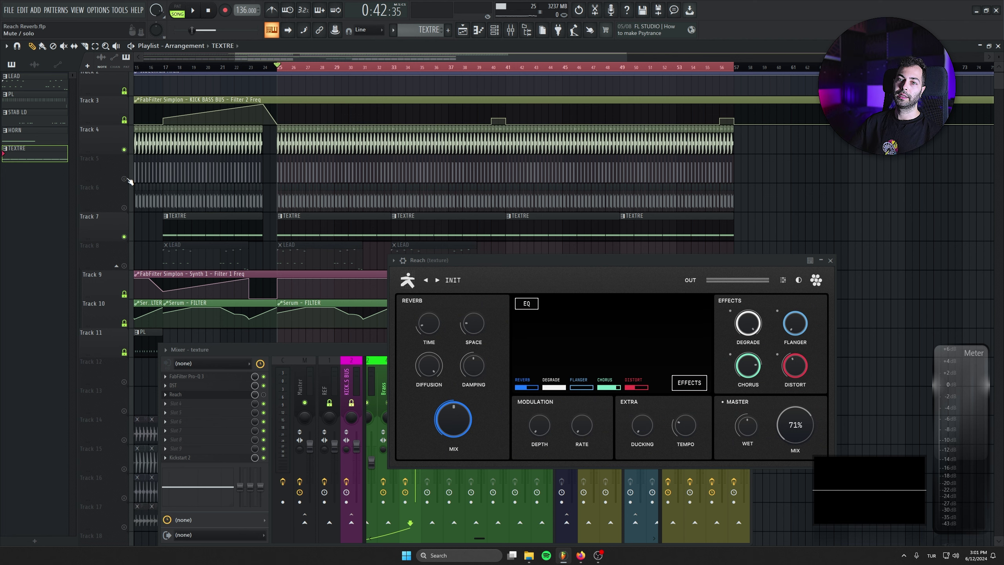
click(124, 179)
click(123, 207)
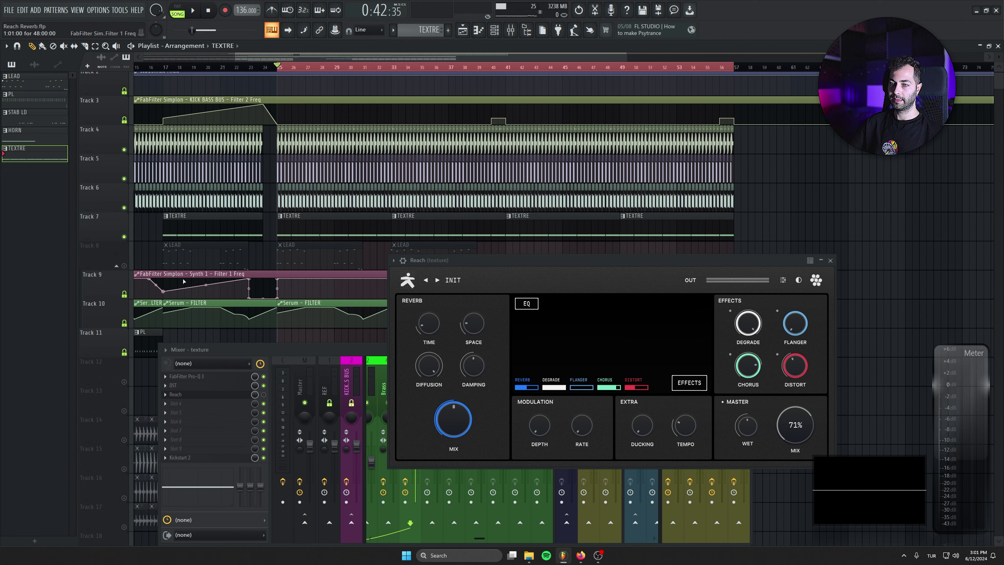
click(338, 348)
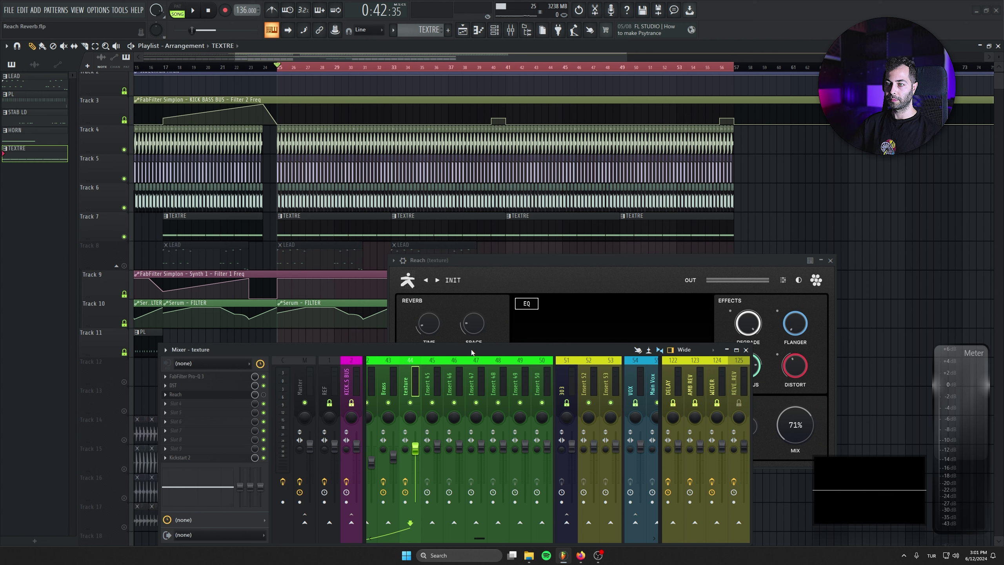
During playback, raise the texture channel to 0 dB and solo the texture insert
key(space)
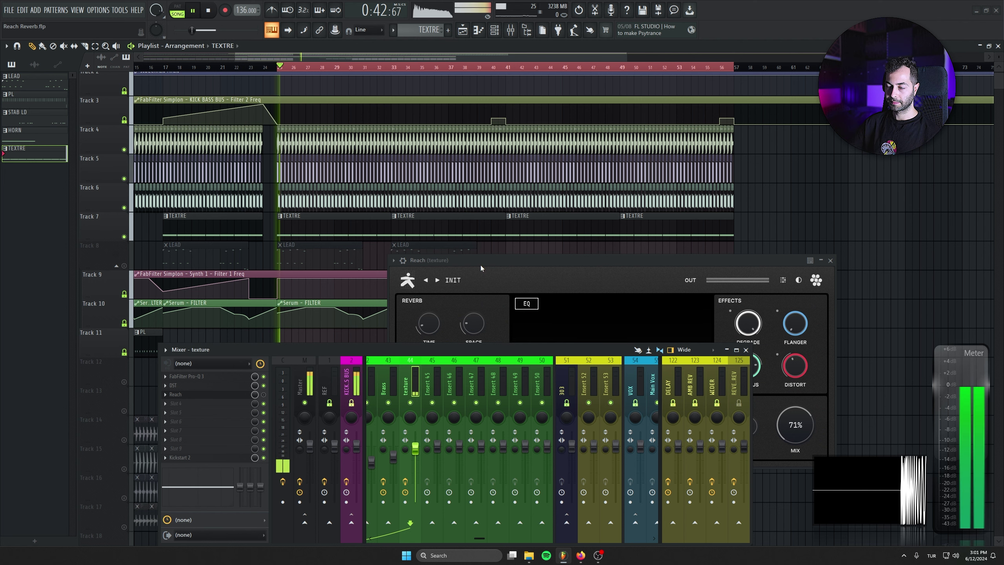
drag(420, 455, 420, 454)
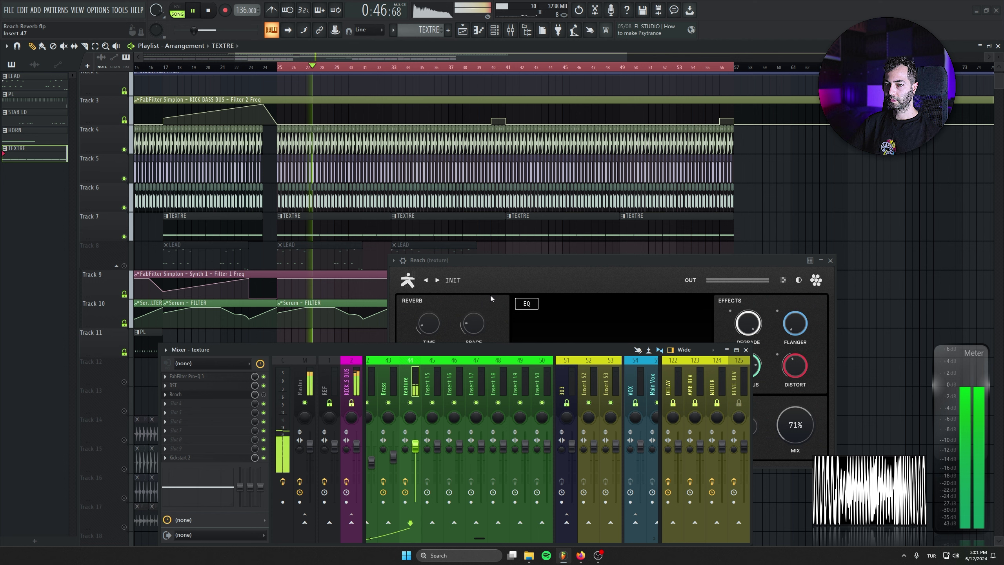
key(space)
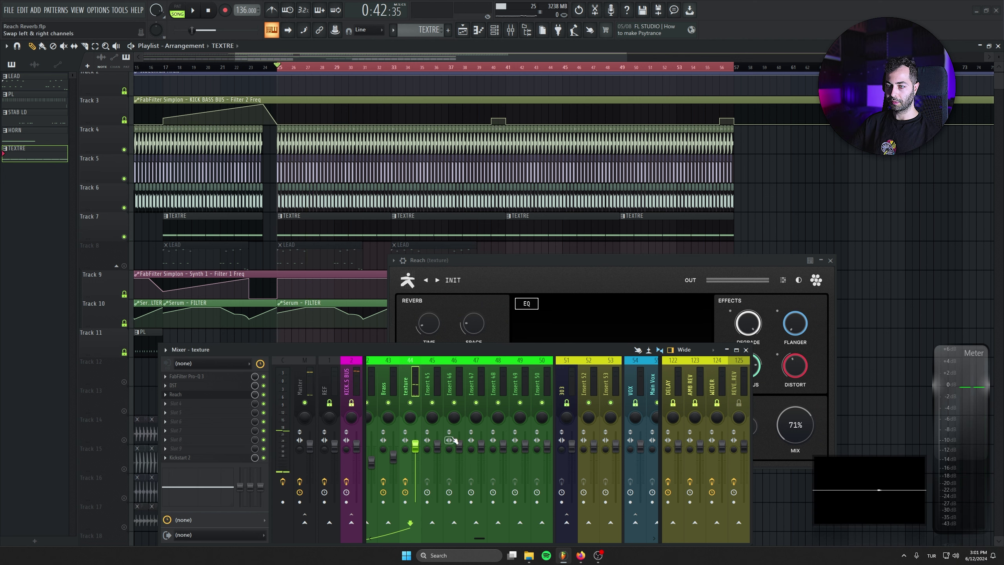
key(space)
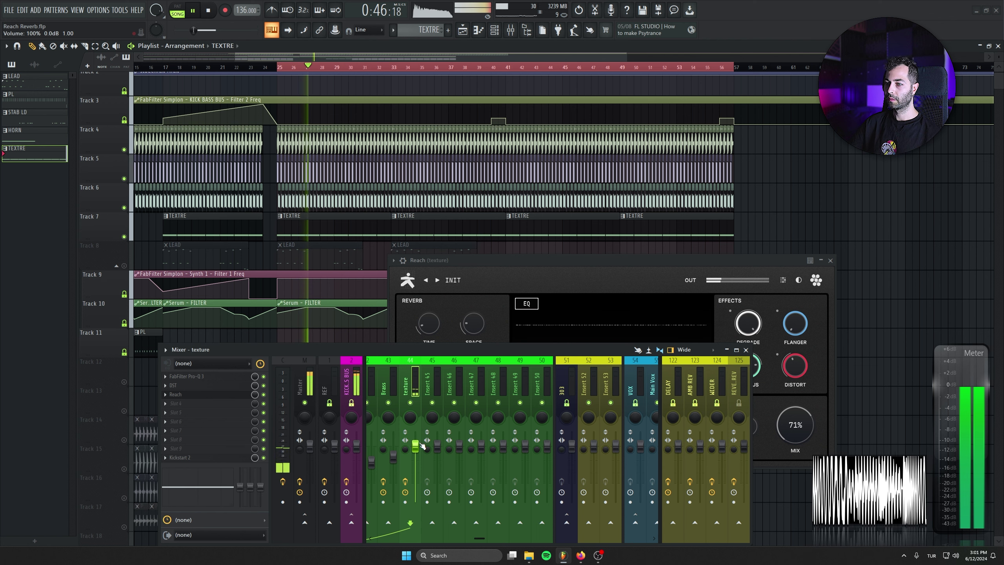
right_click(413, 403)
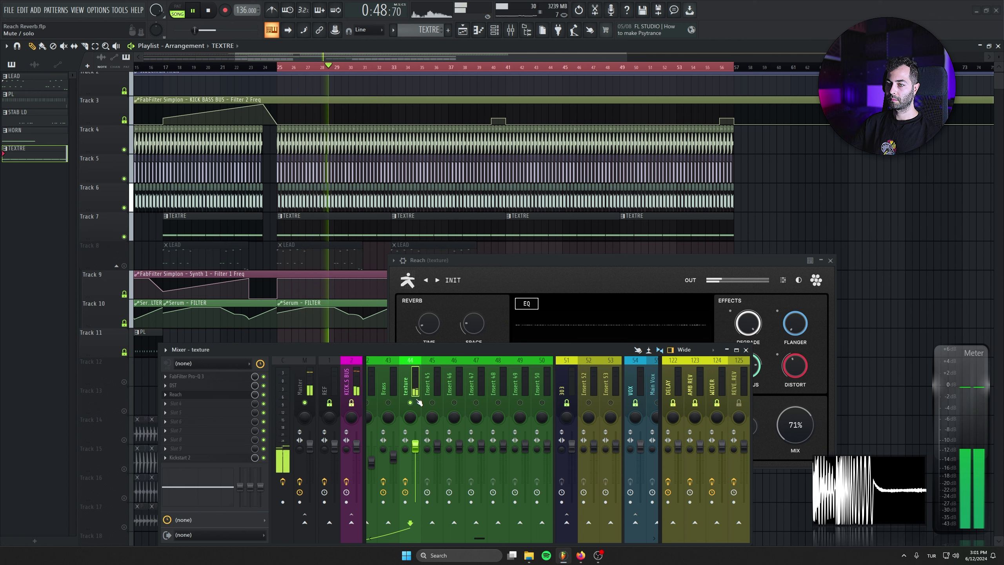
Bypass and re-enable Reach on texture, stop playback, and bring the mixer forward
click(265, 395)
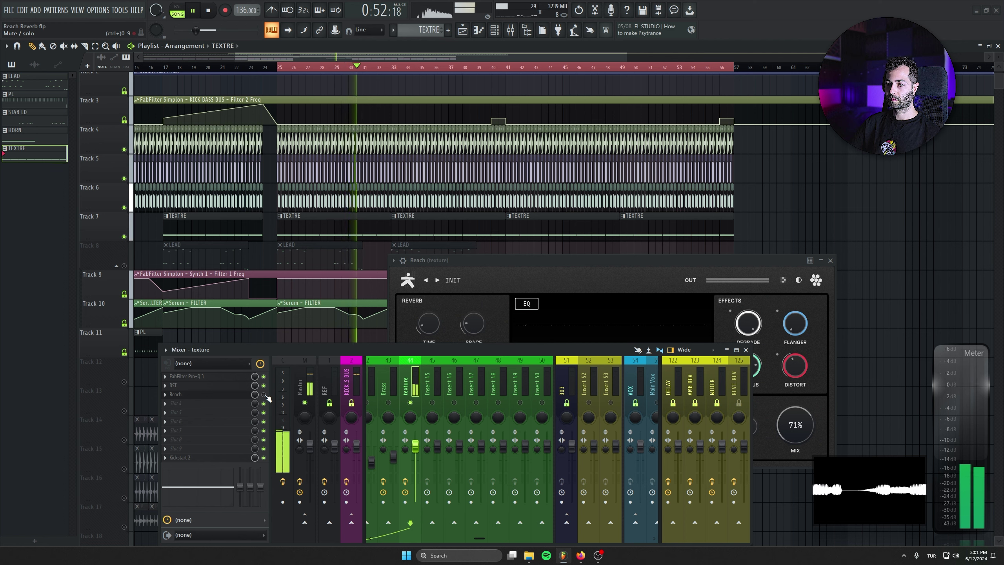
click(265, 395)
click(549, 279)
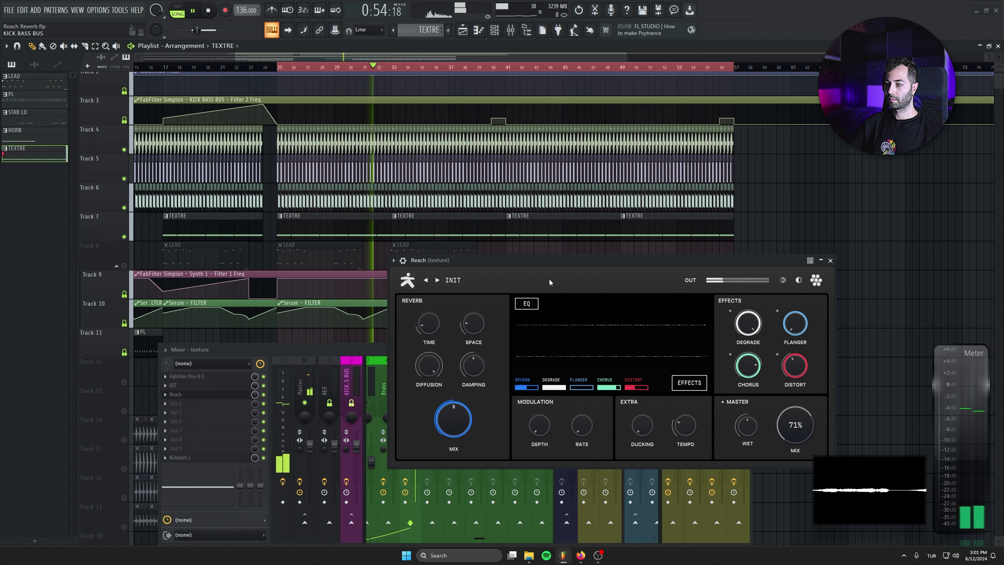
click(208, 11)
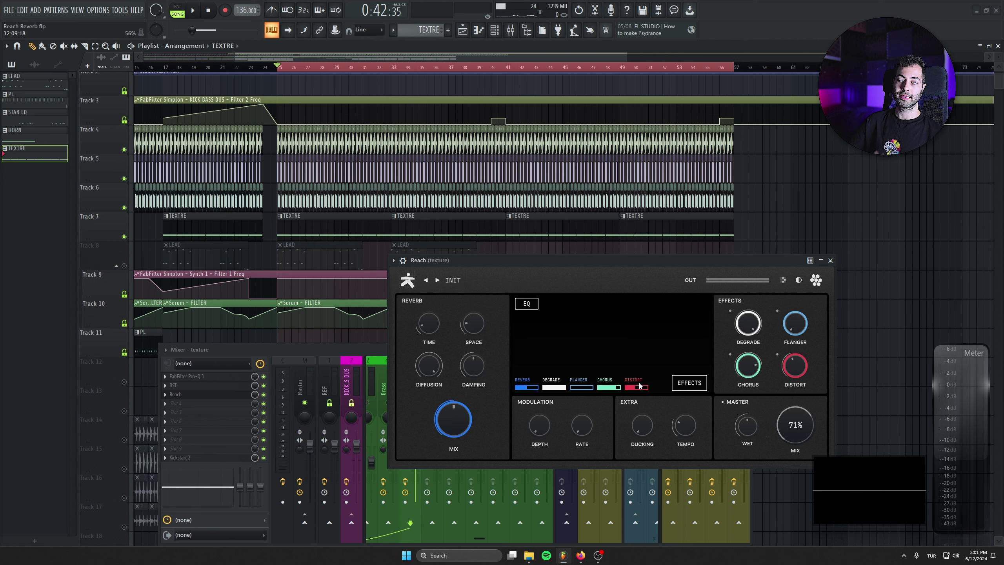
click(328, 352)
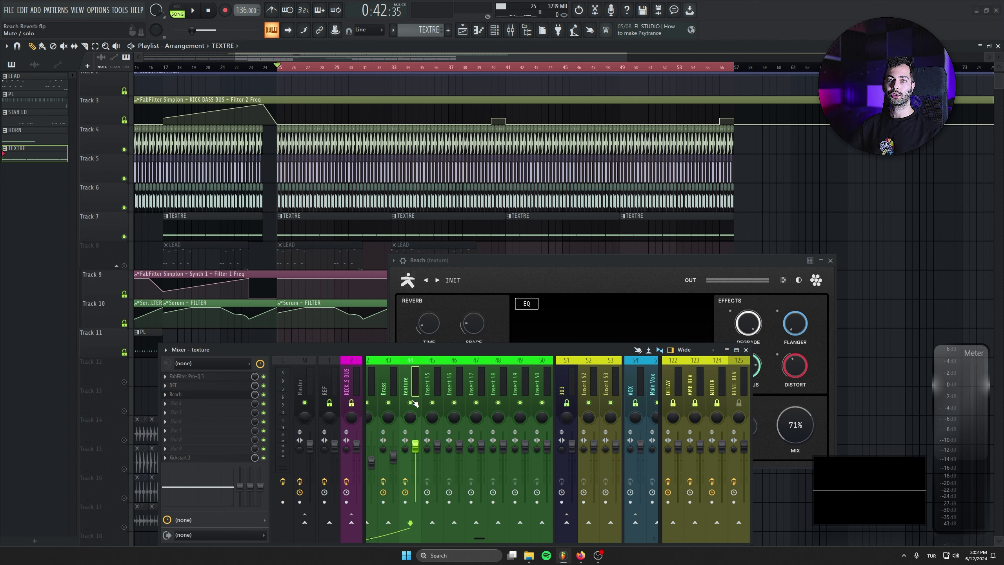
Play the song and compare the texture channel (insert 44) muted and unmuted
key(space)
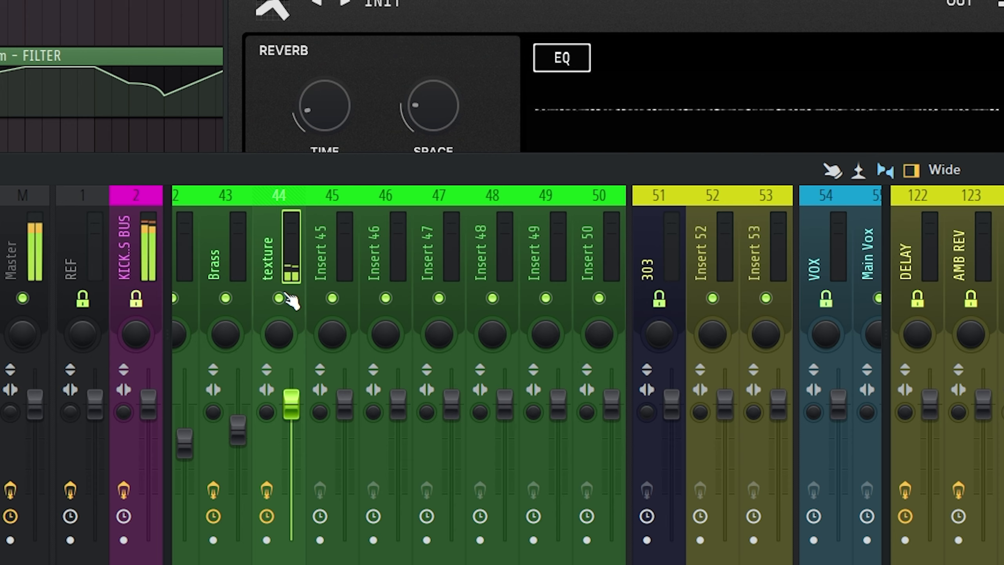
click(281, 297)
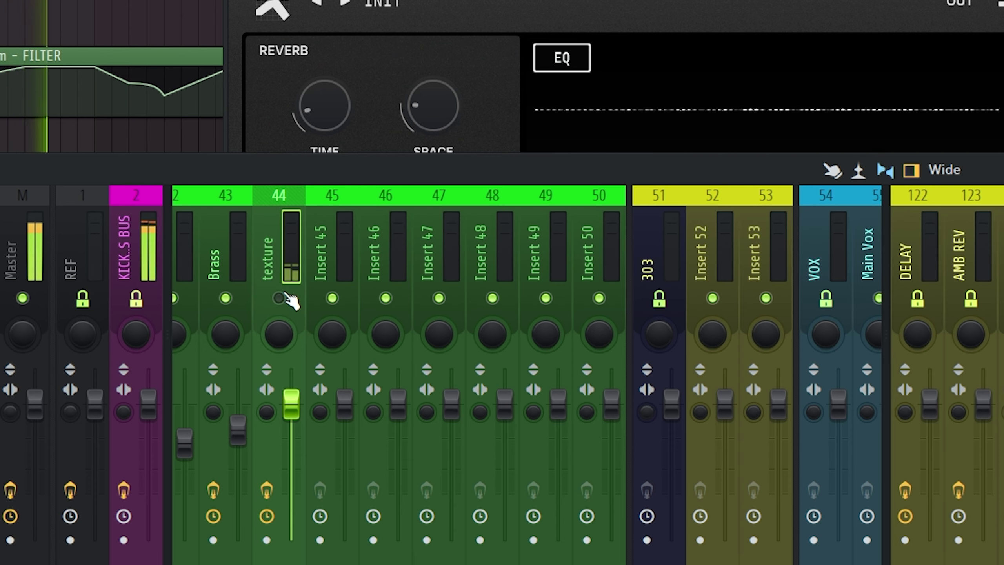
click(280, 297)
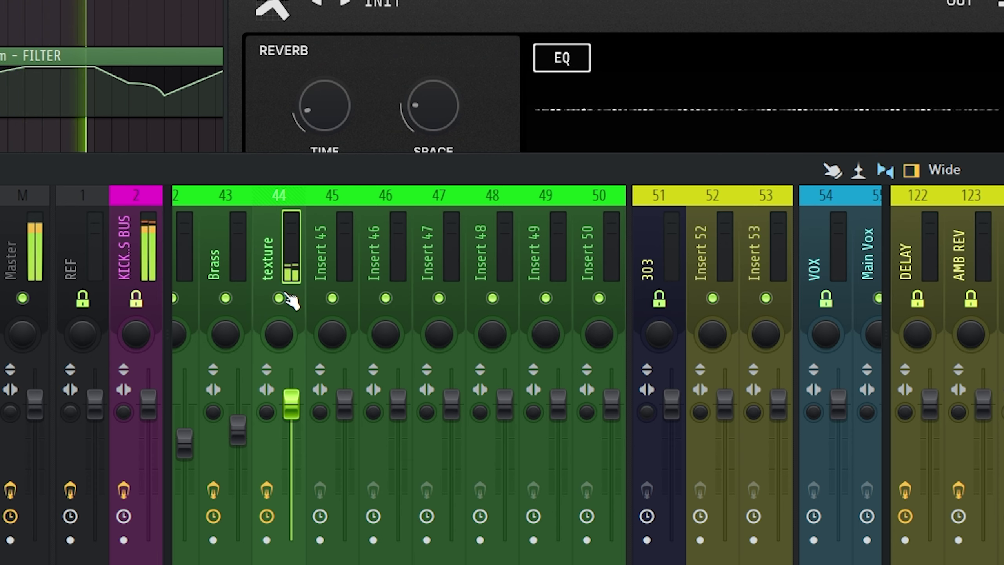
Hide the Mixer, close the Reach window and stop playback at bar 25
key(F9)
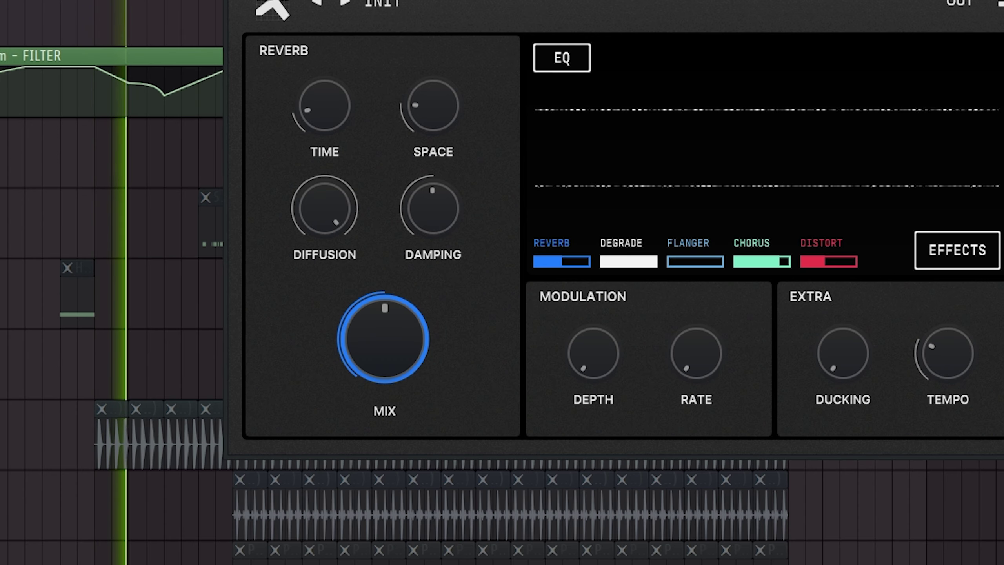
key(Escape)
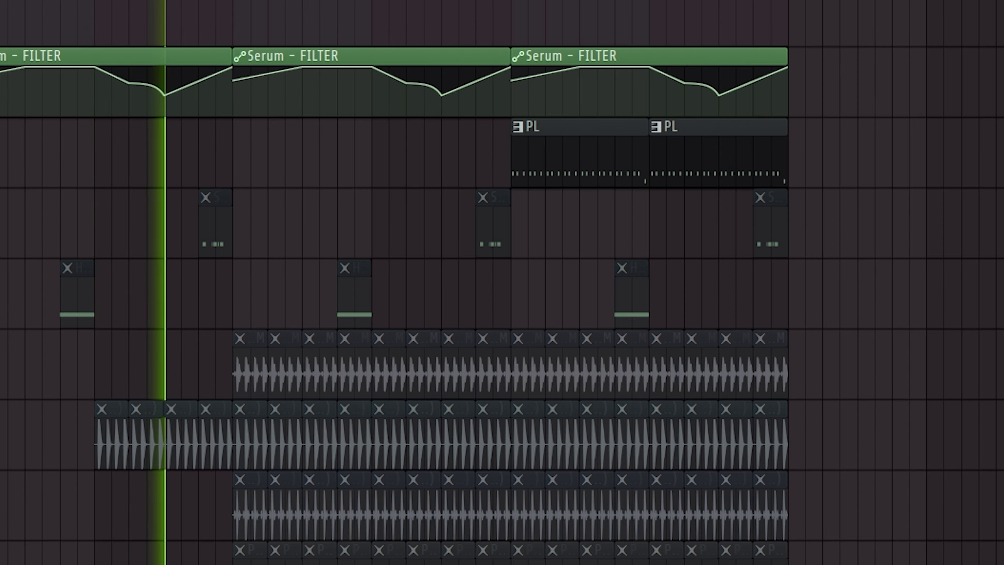
key(space)
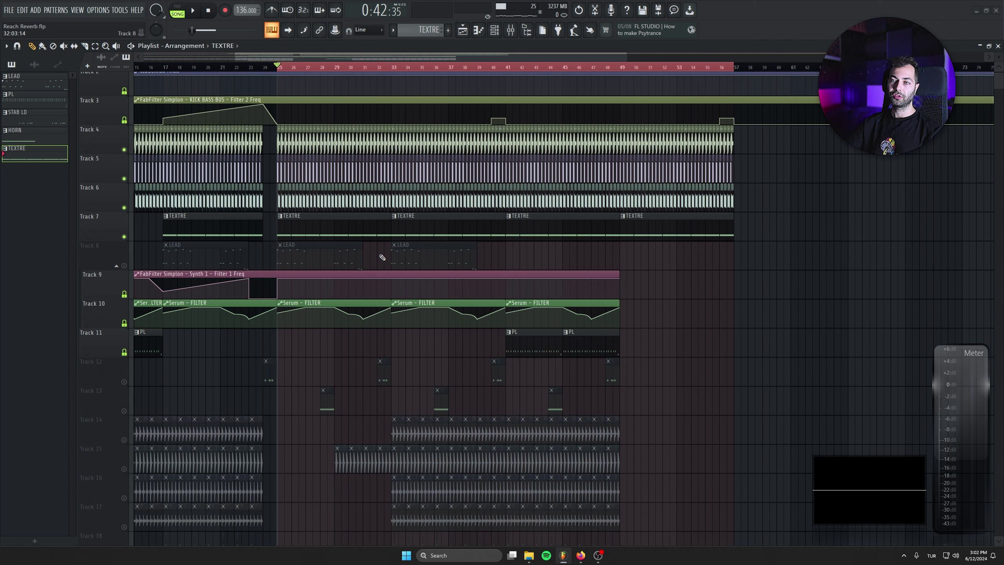
Check the HORN channel's instrument in the Channel rack
click(494, 30)
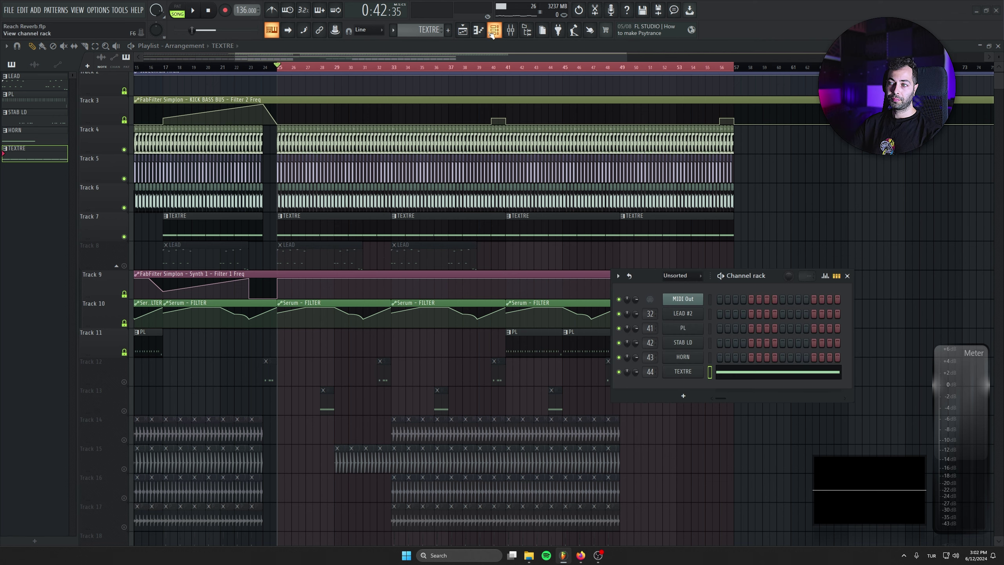
click(685, 361)
click(688, 360)
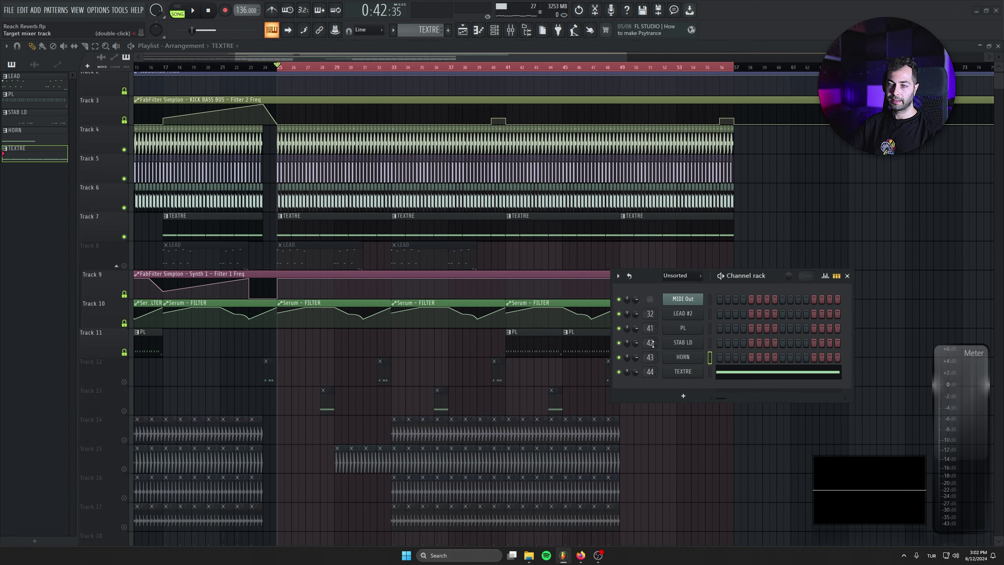
Mute the TEXTRE Track 7, solo the LEAD Track 8, and close the Channel rack
click(123, 236)
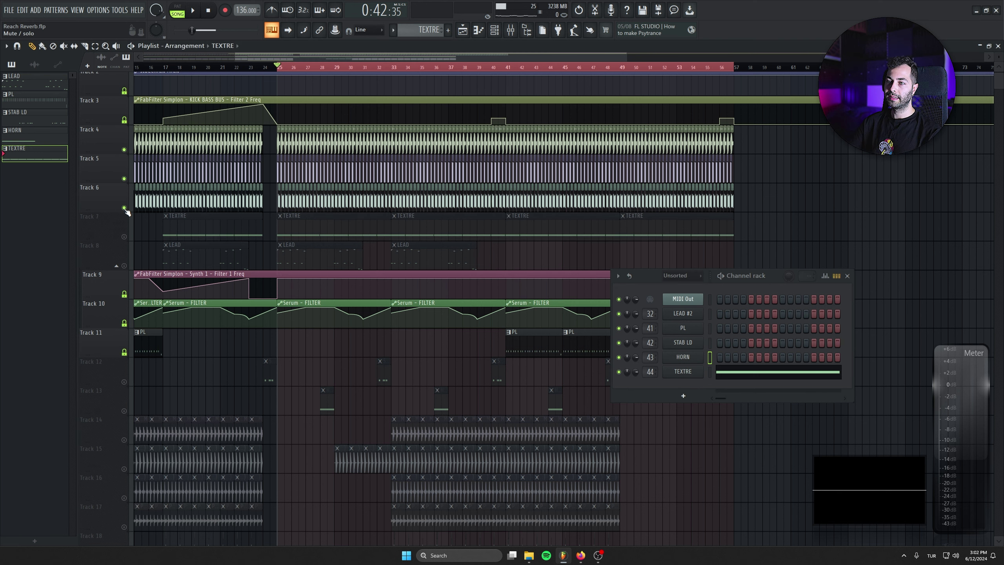
right_click(124, 266)
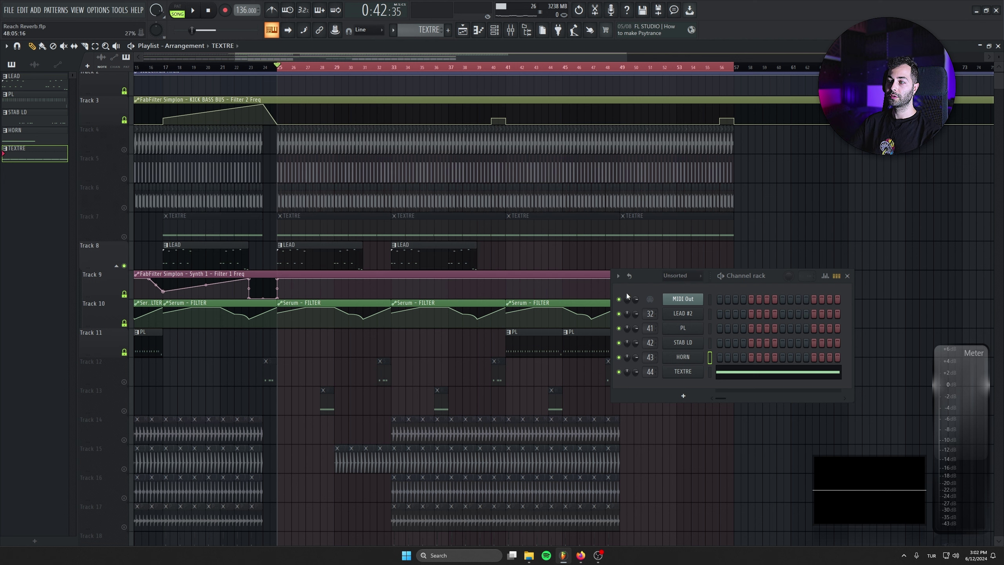
click(848, 275)
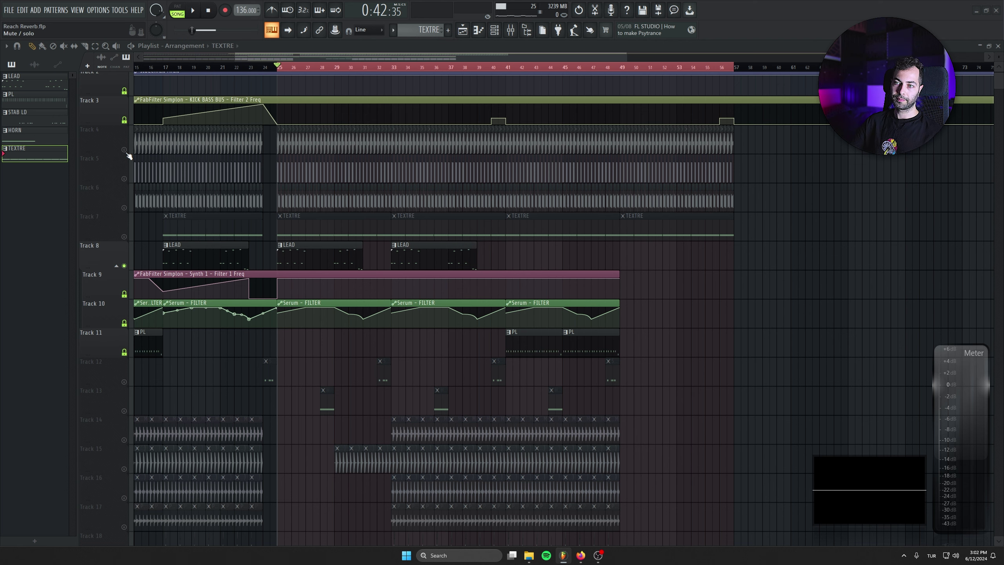
Open the Mixer during playback and select insert 31, the LEAD BUS track
key(space)
click(510, 32)
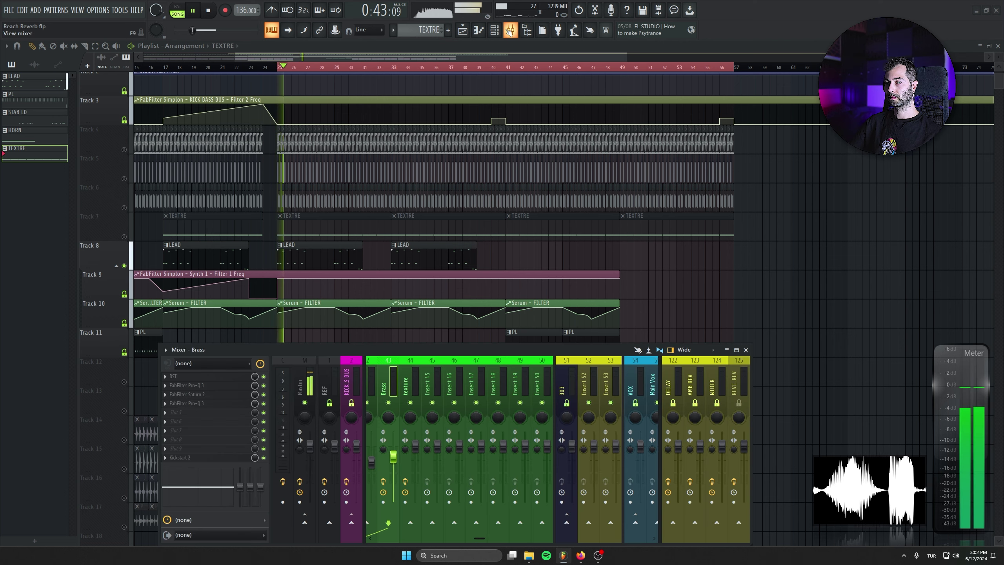
click(510, 32)
click(510, 32)
scroll(423, 366, up, 1)
scroll(459, 368, down, 6)
scroll(545, 371, up, 1)
click(577, 371)
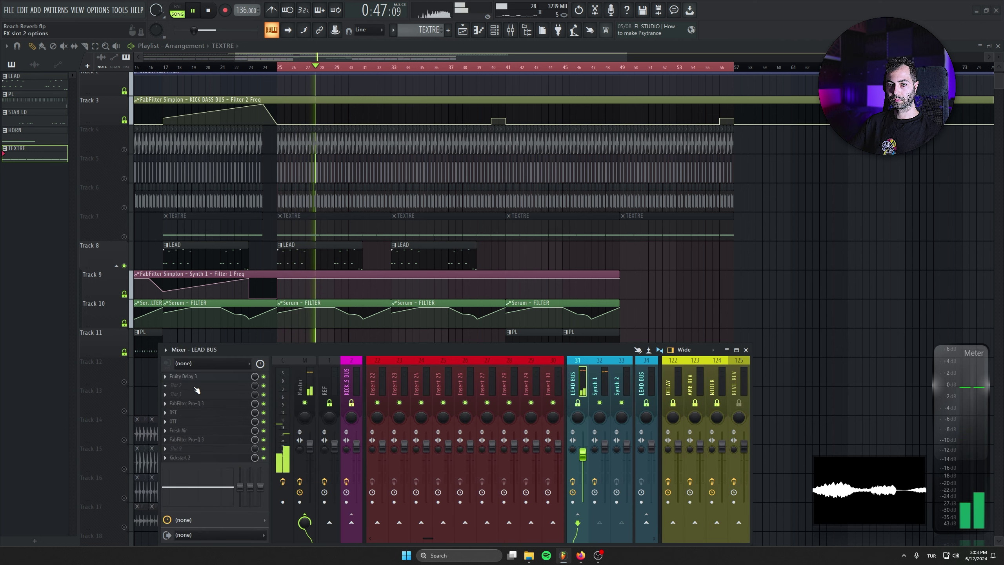
drag(238, 350, 241, 350)
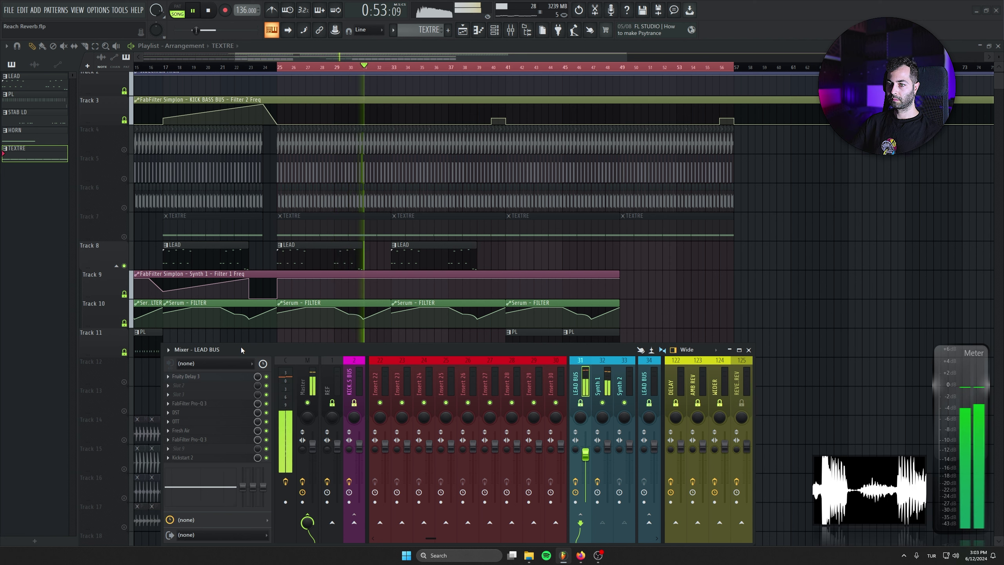
key(space)
Review the LEAD, HORN and STAB LD clips in the playlist, then clear the selection
scroll(284, 296, up, 2)
scroll(284, 296, up, 3)
drag(358, 284, 301, 239)
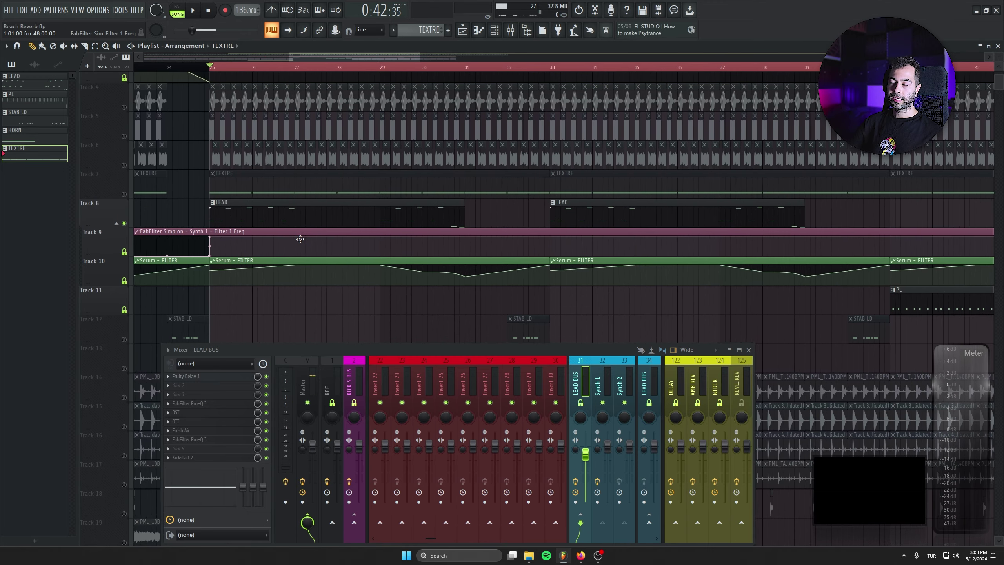
click(329, 218)
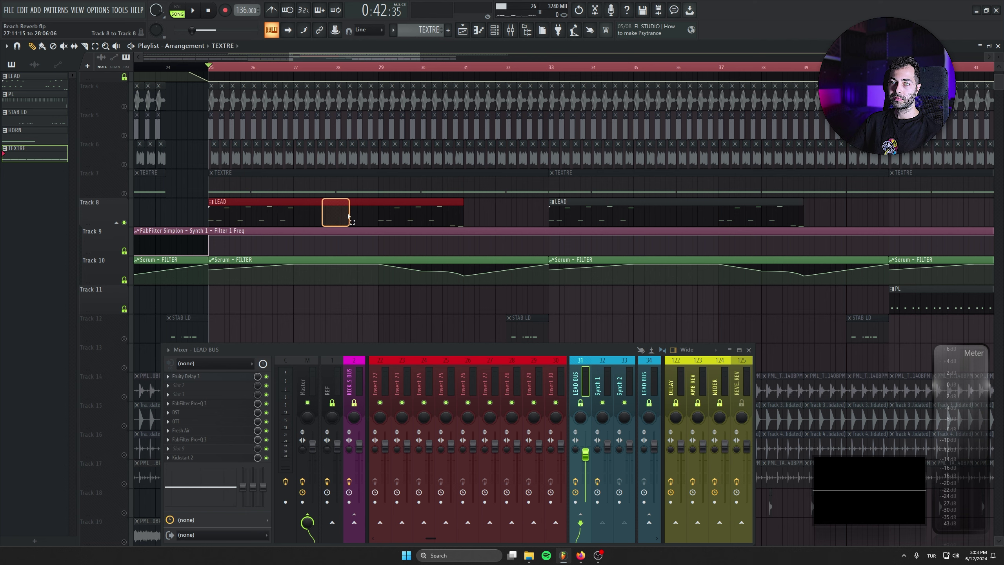
mouse_move(355, 221)
mouse_down()
mouse_move(370, 225)
mouse_move(326, 226)
mouse_move(329, 127)
mouse_up()
drag(267, 238, 379, 272)
drag(411, 183, 497, 222)
drag(441, 244, 437, 291)
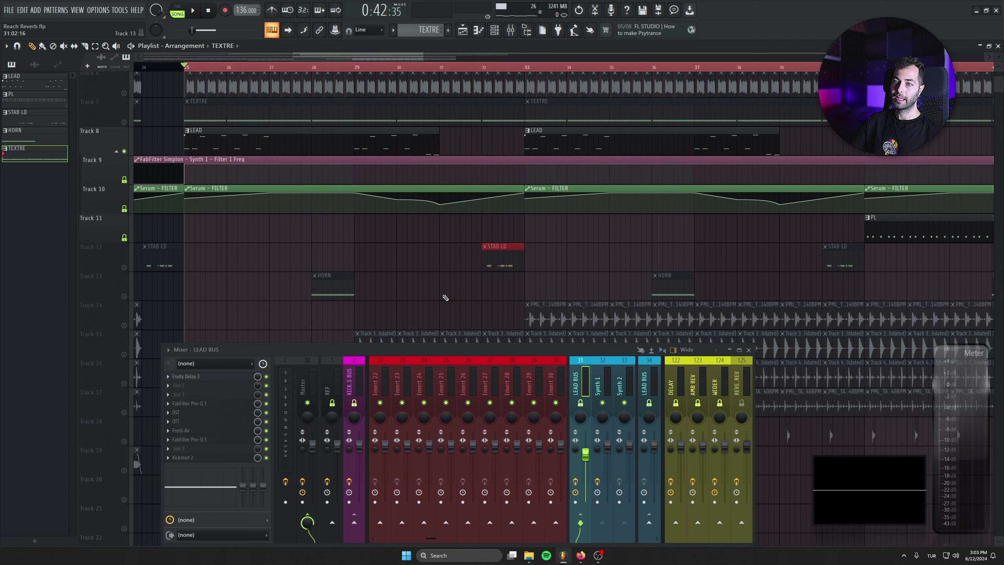
drag(284, 139, 335, 147)
drag(460, 146, 487, 146)
scroll(473, 268, up, 2)
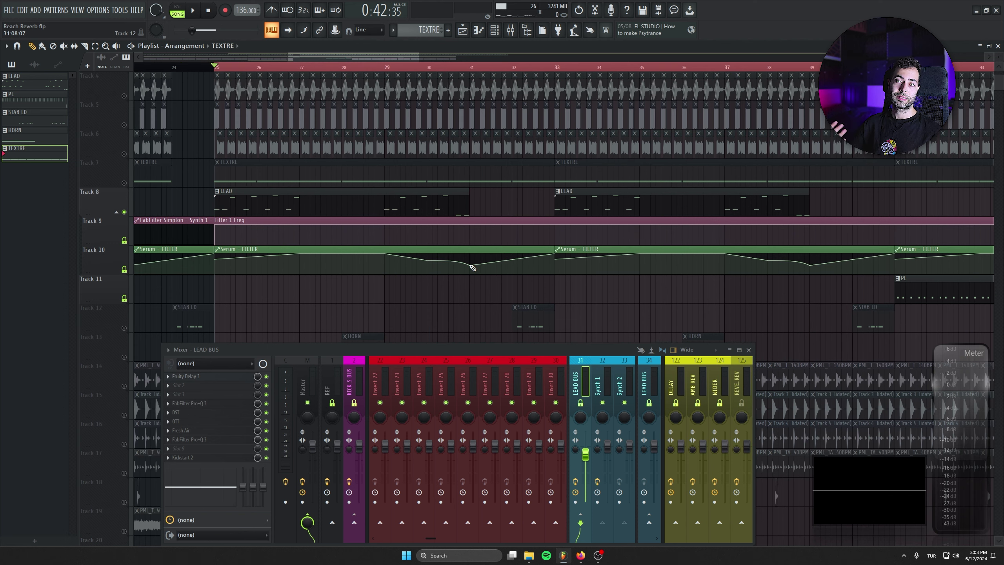
Load Reach into LEAD BUS Slot 2, leaving degrade at 0%
click(225, 386)
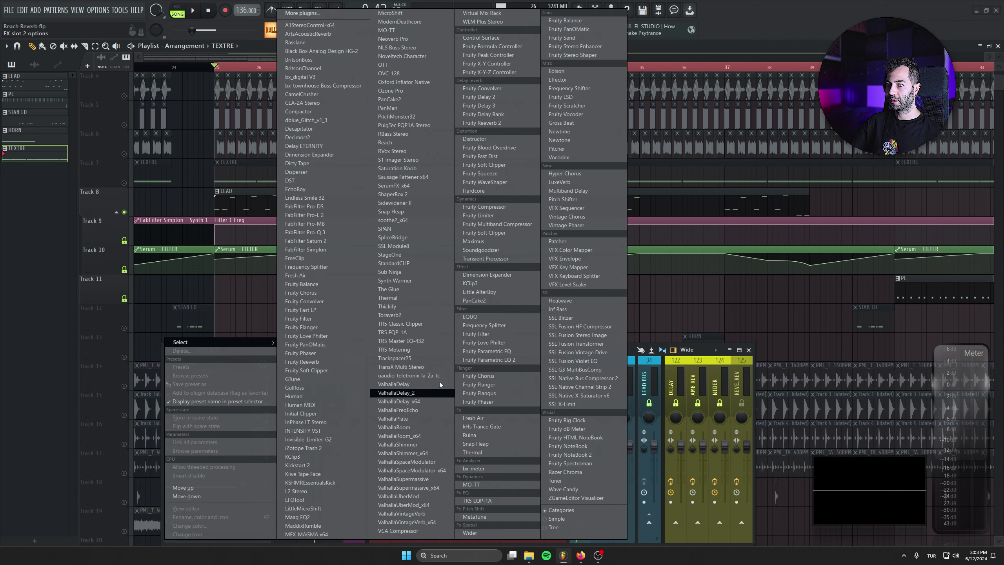
click(424, 141)
drag(265, 330, 383, 264)
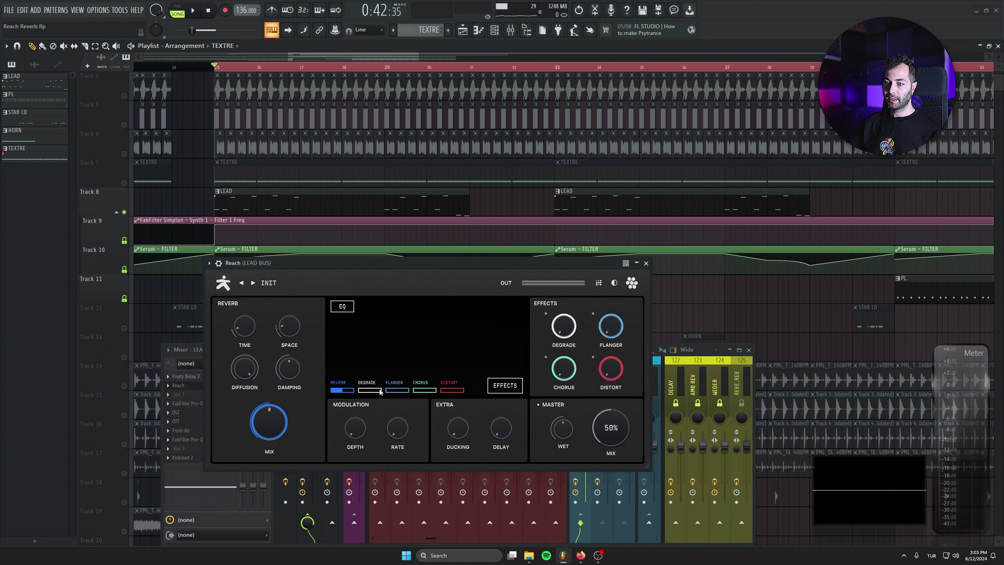
mouse_move(568, 329)
mouse_down()
mouse_move(547, 228)
mouse_move(542, 123)
mouse_move(569, 334)
mouse_up()
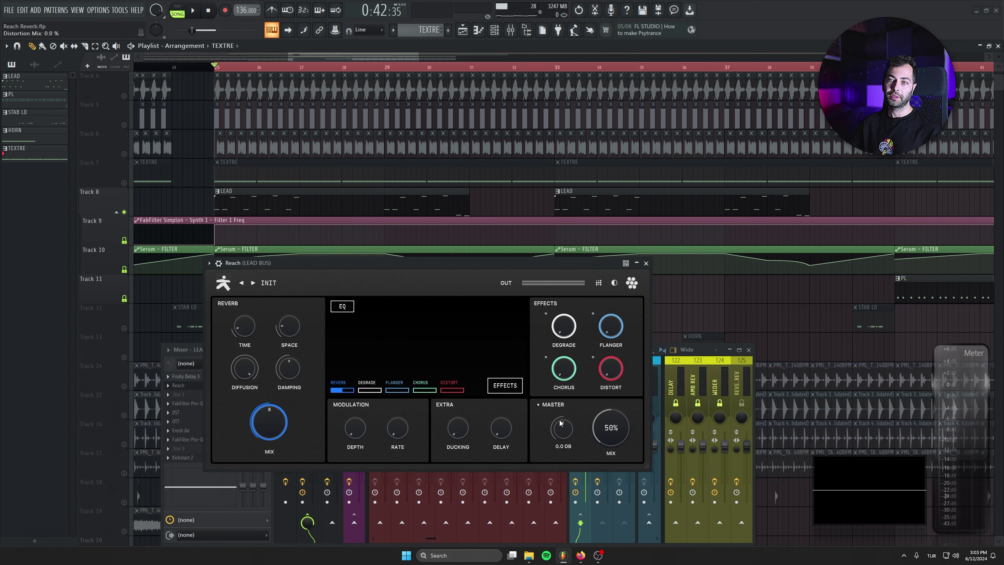
Audition the lead bus reverb during playback and lower Reach's Diffusion
key(space)
drag(420, 265, 449, 258)
key(space)
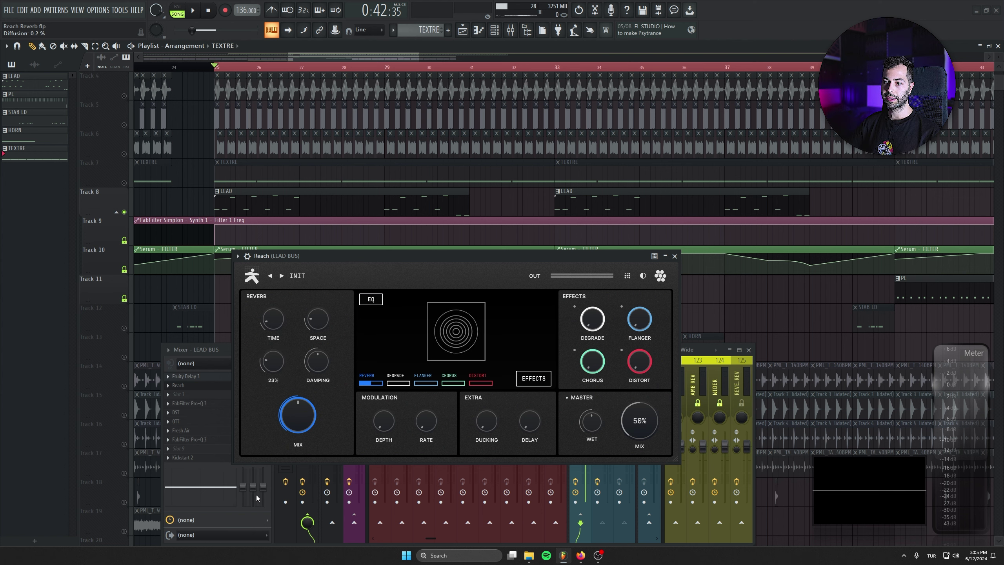
drag(272, 361, 259, 475)
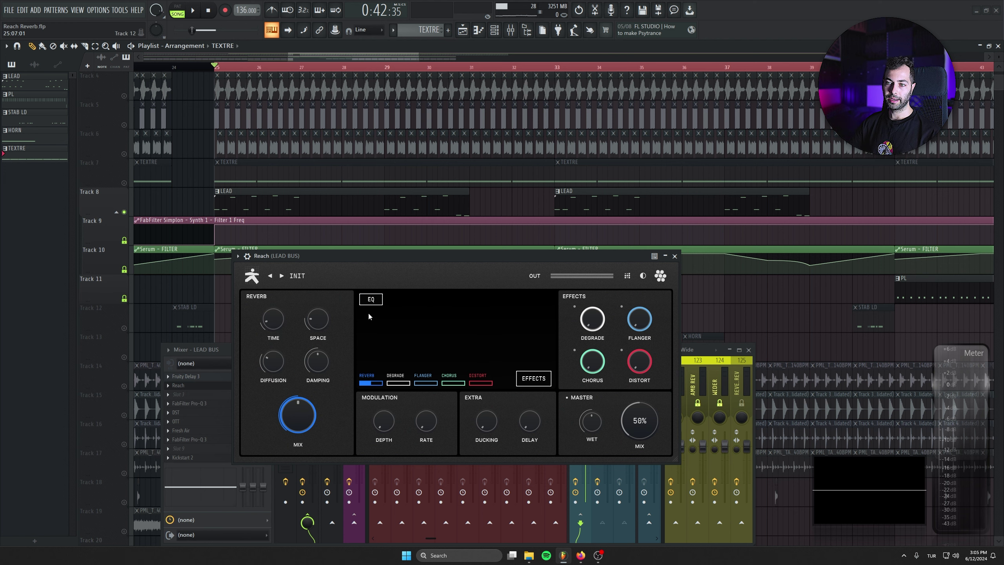
Set the Reach delay mix to 0%, lower the distortion, and settle the reverb mix at 90%
click(365, 382)
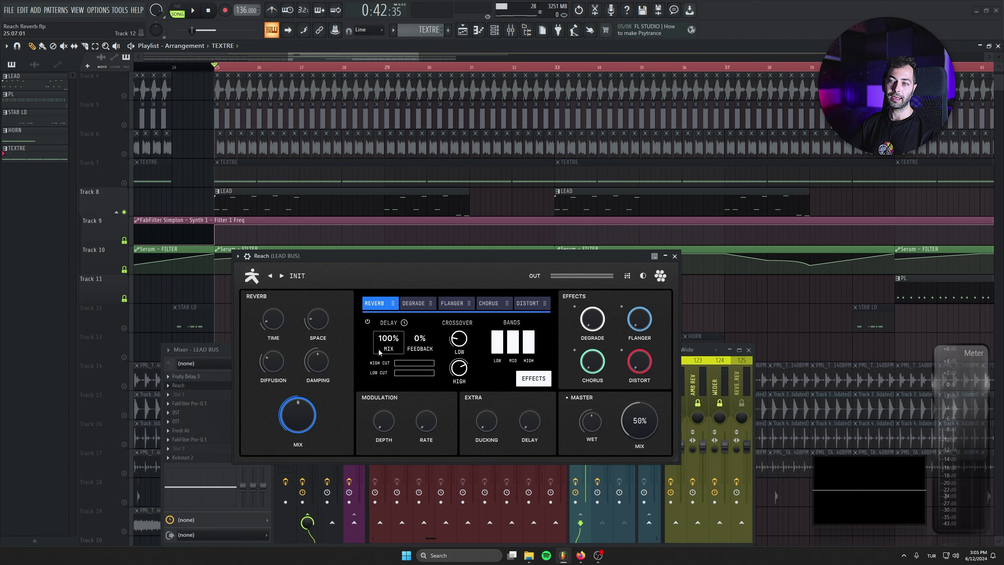
drag(388, 344, 391, 353)
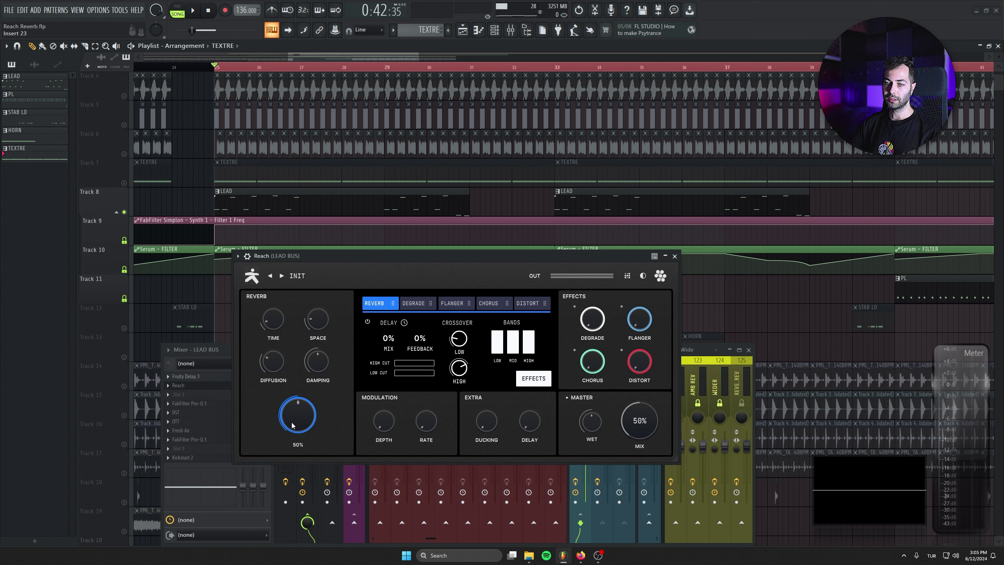
drag(293, 425, 287, 390)
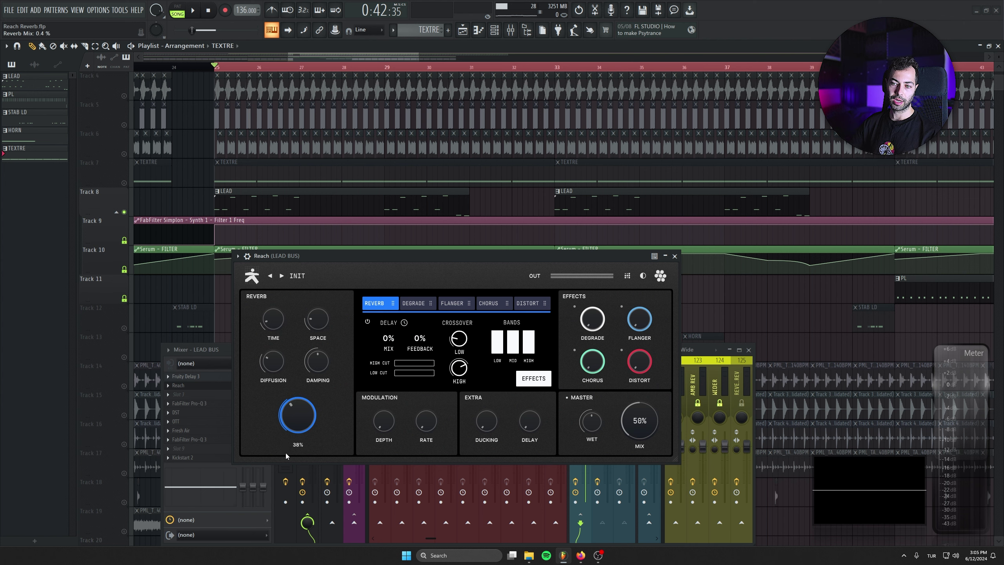
drag(298, 418, 299, 438)
drag(640, 362, 631, 339)
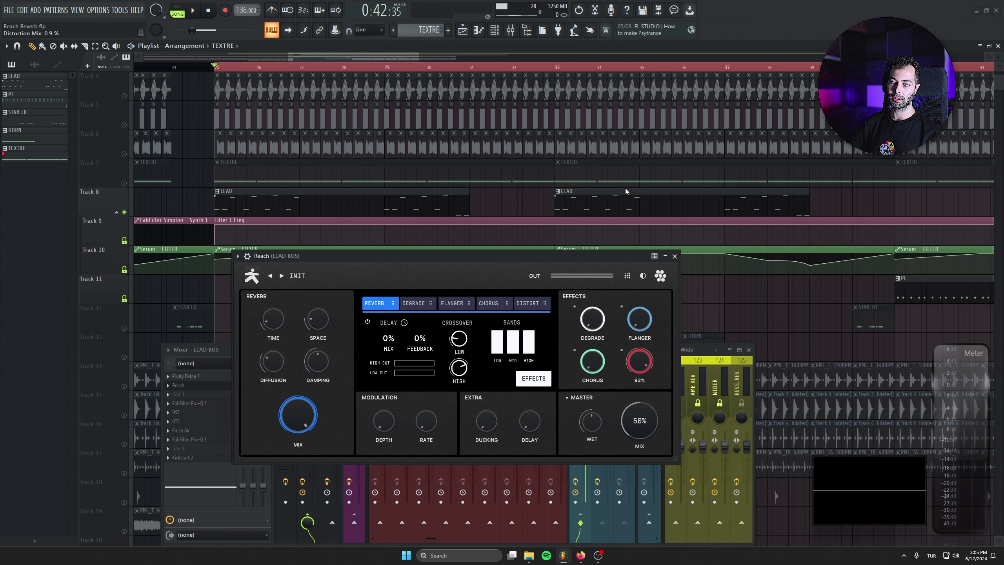
drag(624, 184, 625, 289)
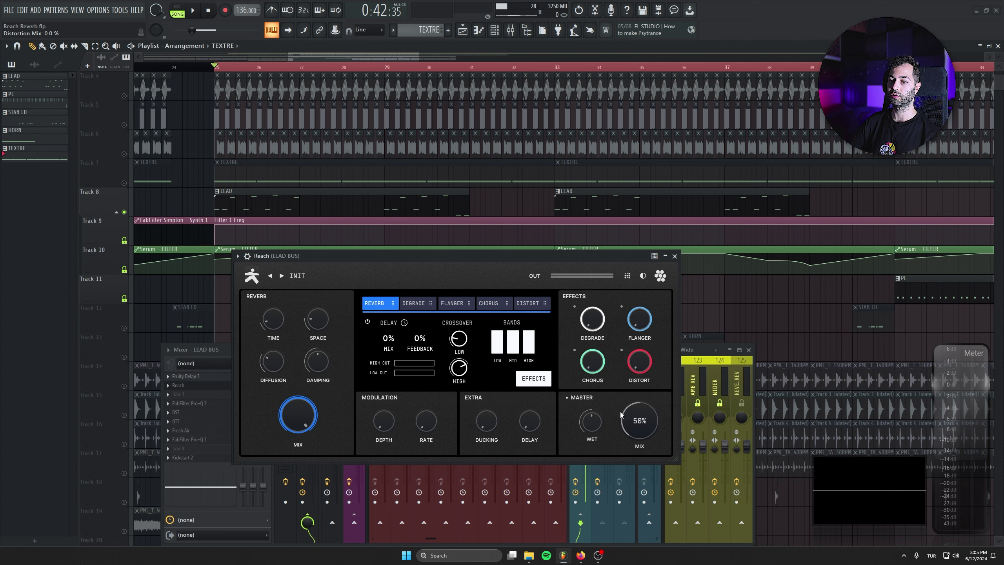
drag(297, 420, 295, 448)
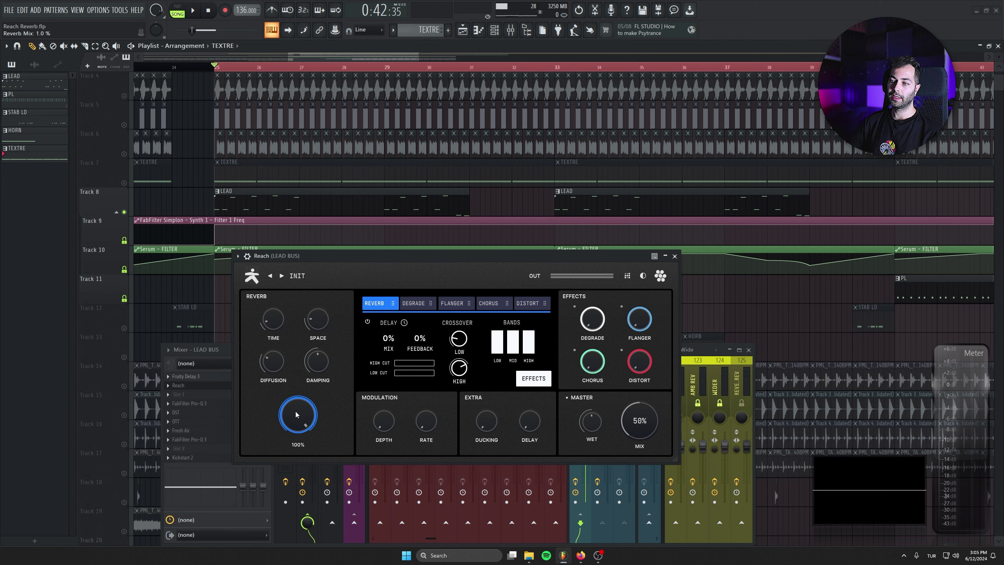
Raise the degrade, chorus and flanger effect mixes and set the Reach master mix to 100%
drag(636, 416, 626, 247)
drag(641, 325, 637, 473)
drag(593, 320, 573, 190)
drag(592, 362, 593, 216)
drag(640, 320, 640, 139)
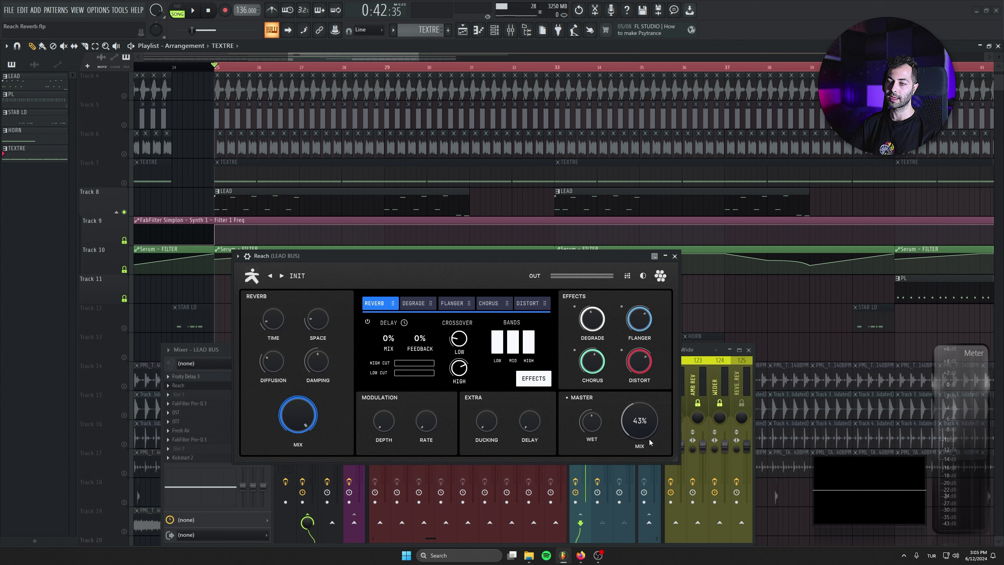
drag(640, 421, 639, 538)
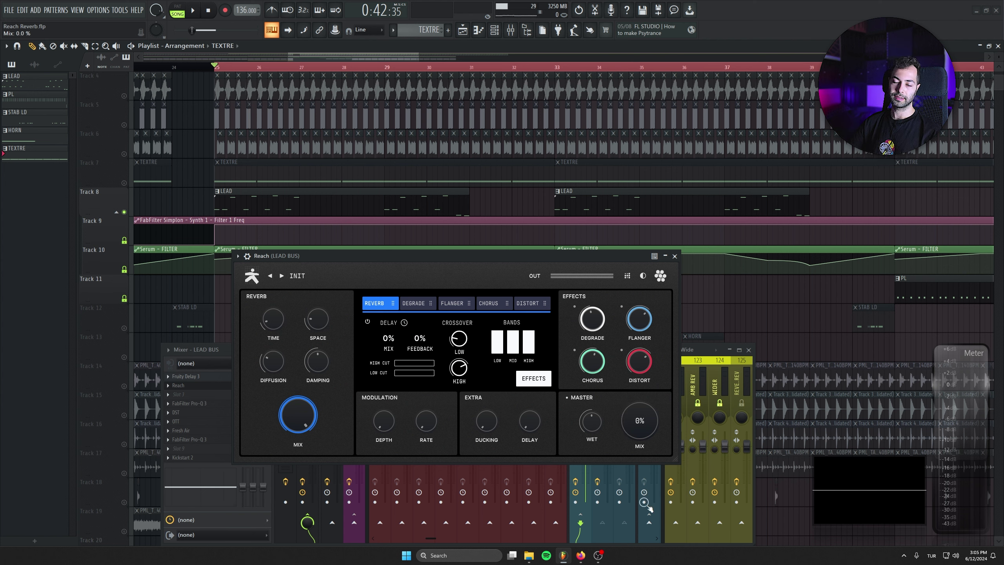
drag(639, 420, 623, 76)
mouse_move(315, 362)
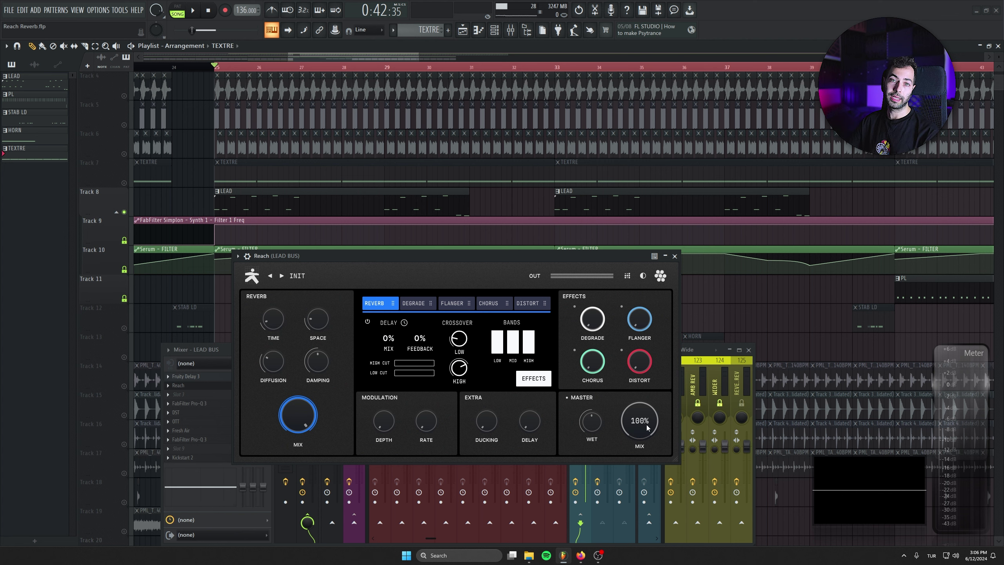
Drop the Reach master mix to about 25% and reset the wet gain to 0.0 dB before boosting it
drag(647, 428, 640, 465)
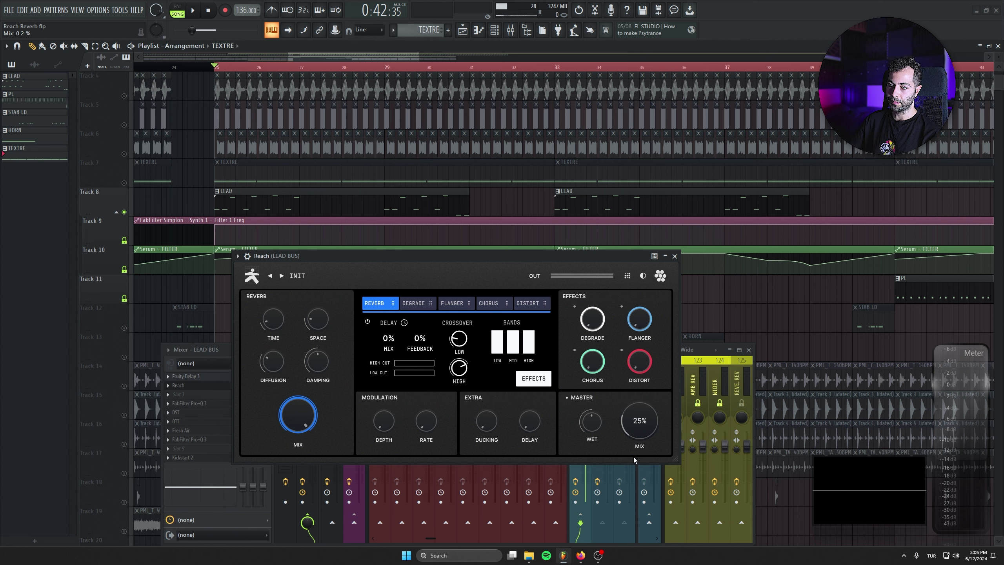
drag(568, 338, 593, 494)
double_click(588, 418)
double_click(583, 429)
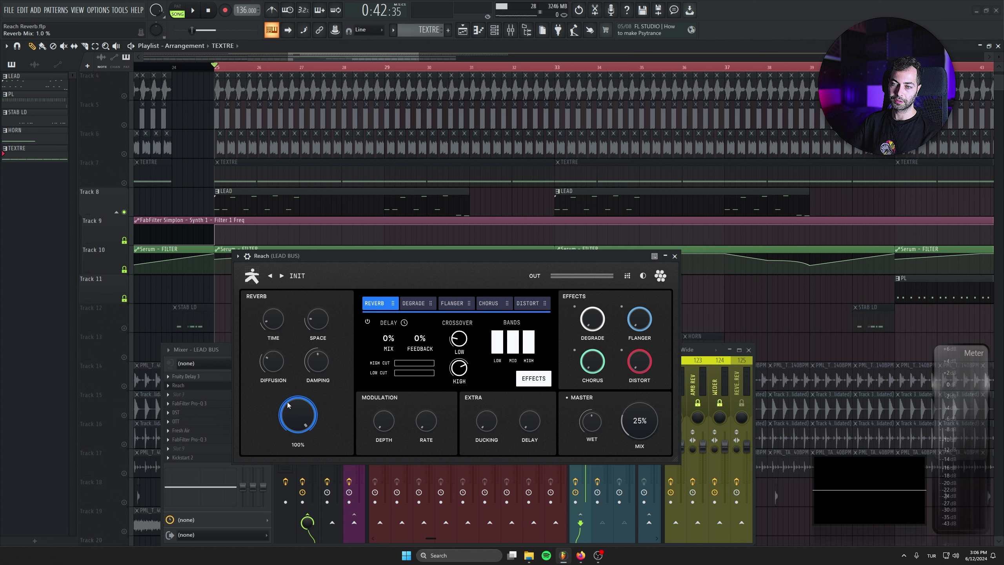
drag(588, 429, 571, 281)
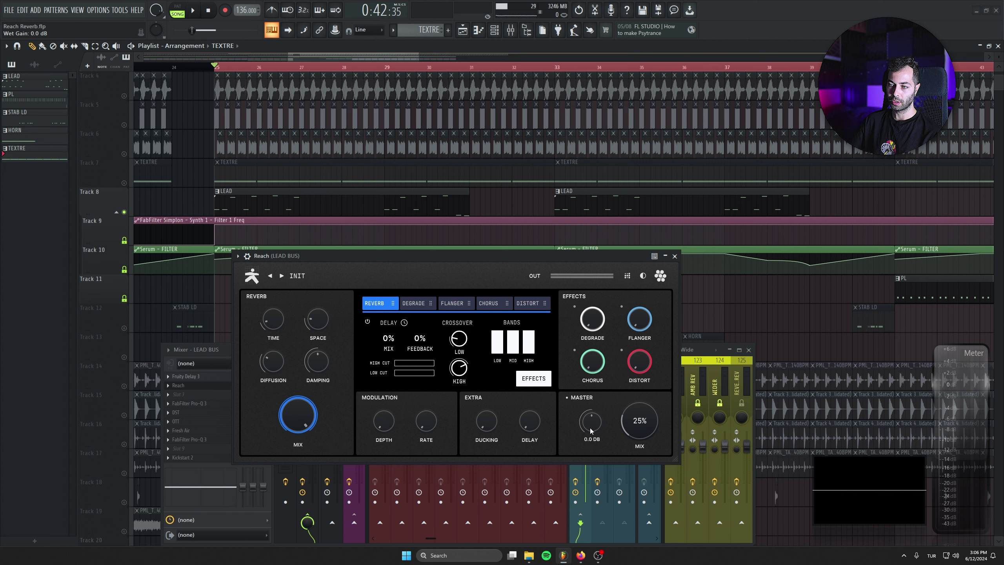
drag(414, 254, 375, 252)
Play the drop while lengthening the reverb time to 1.000 s and settling the master mix at 30%
key(space)
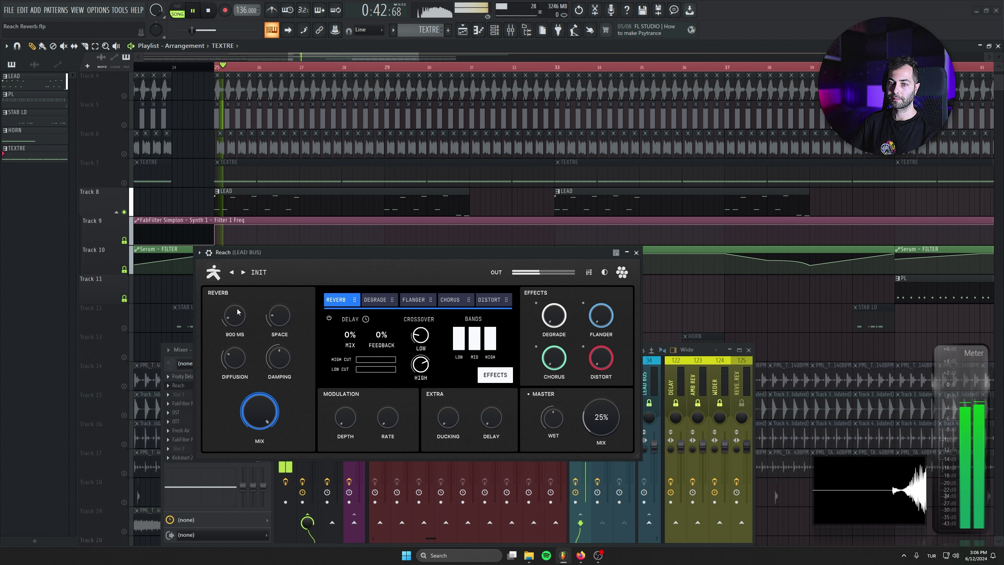
drag(264, 255, 293, 246)
drag(268, 313, 267, 311)
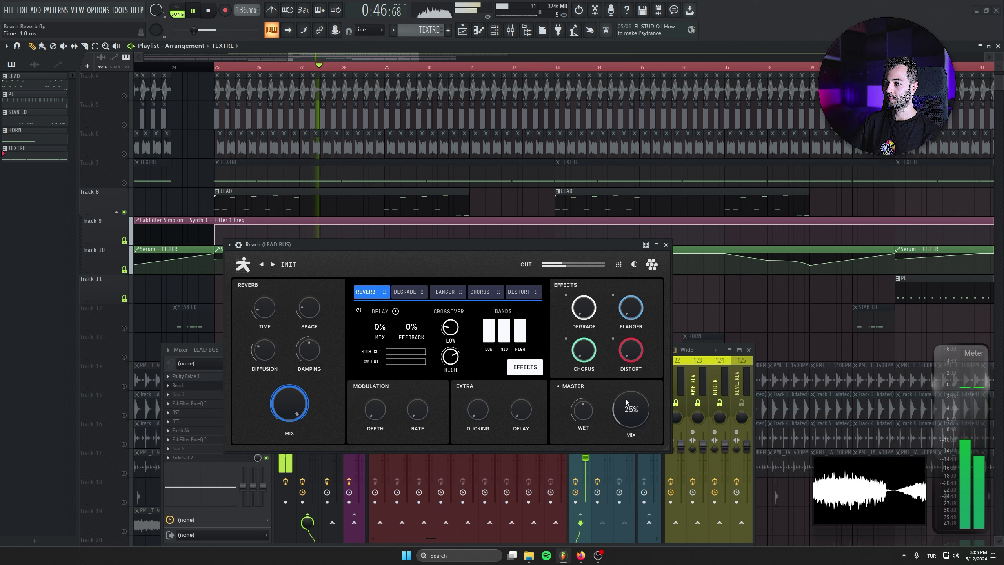
drag(627, 402, 618, 375)
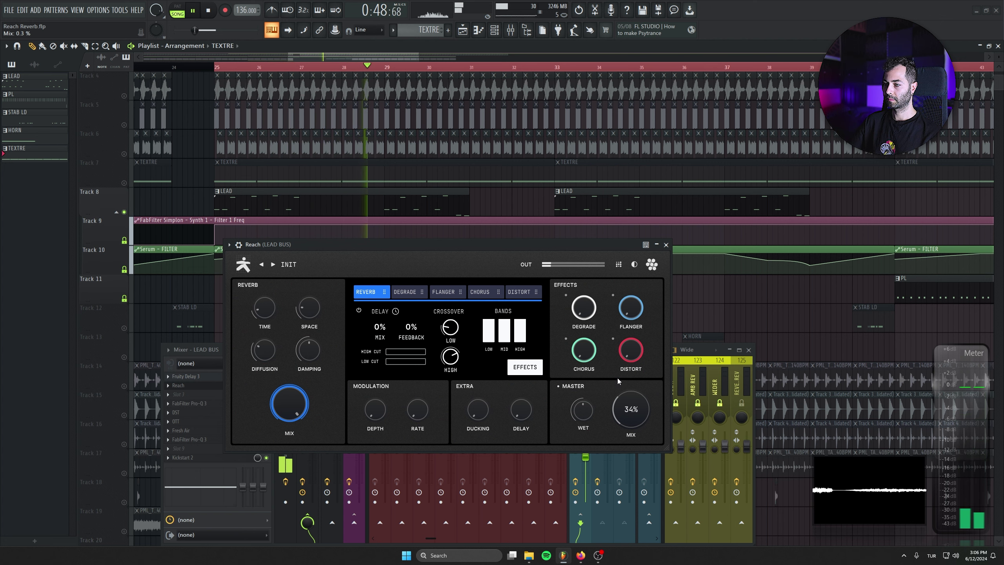
drag(619, 378, 617, 387)
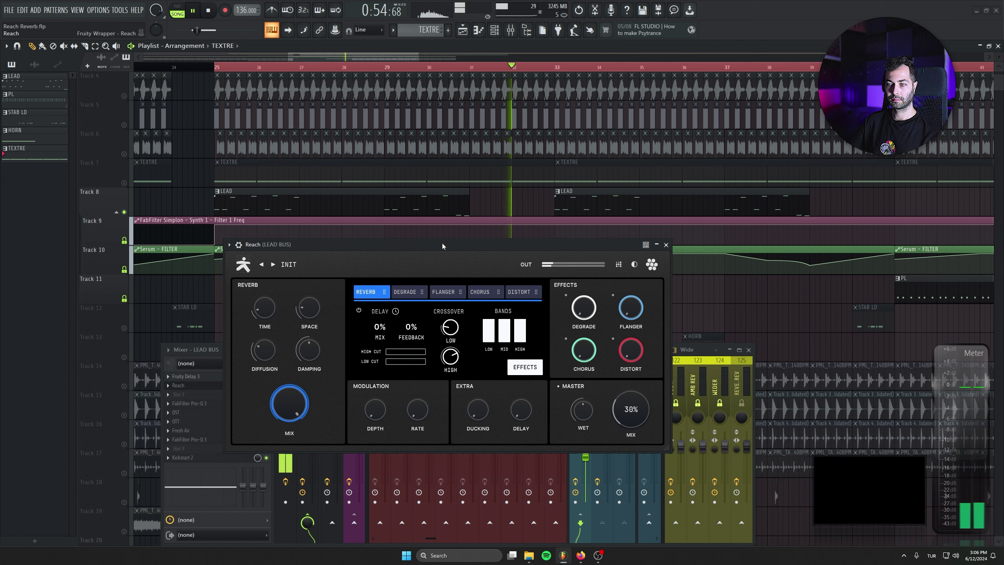
key(space)
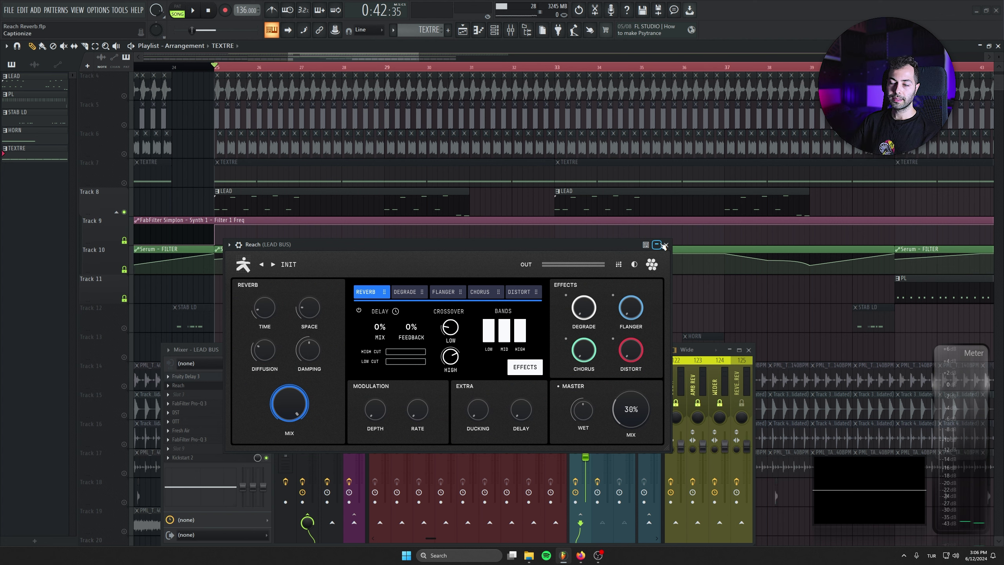
Close the Reach window and load a second Reach into an empty LEAD BUS effect slot
drag(556, 243, 560, 312)
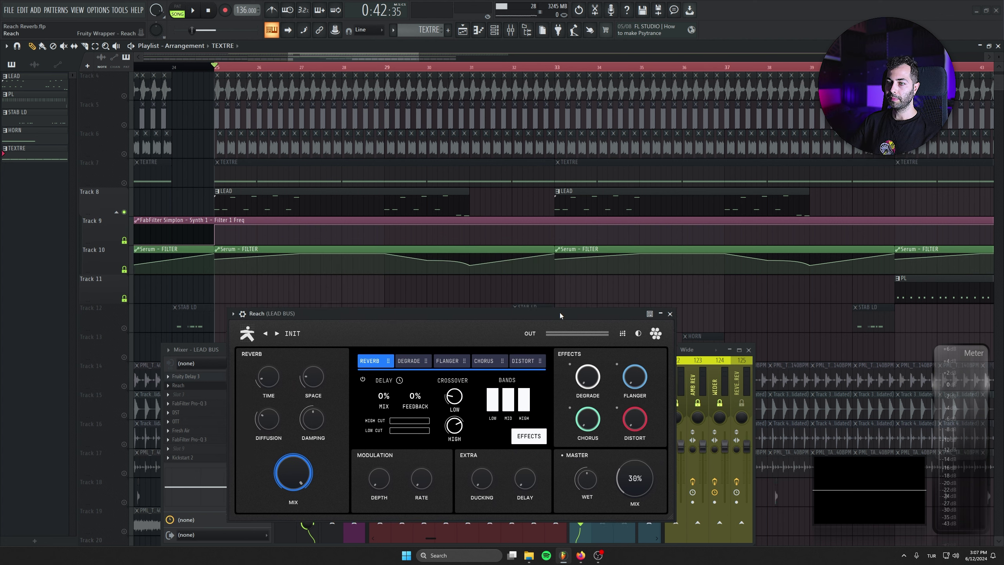
click(671, 315)
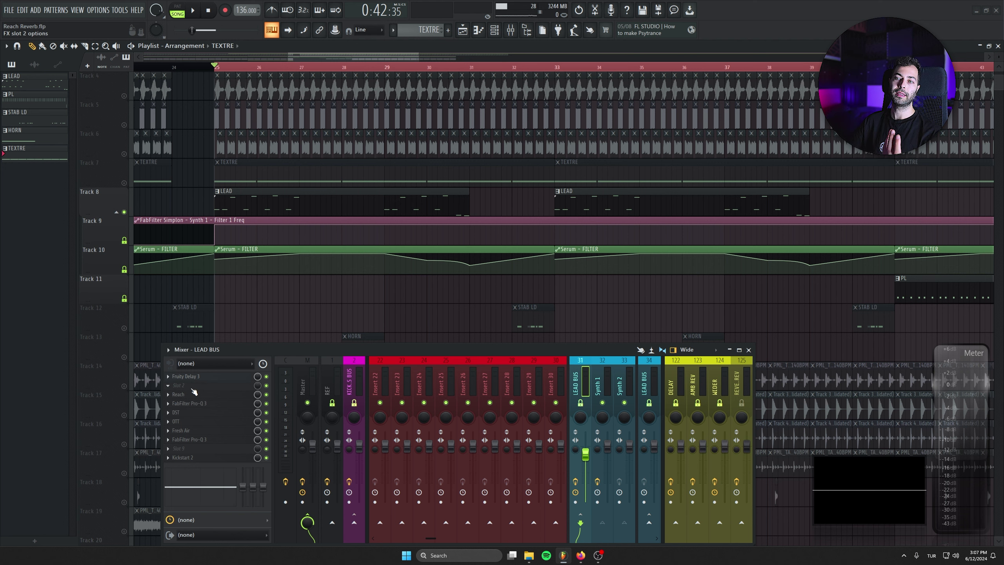
click(193, 394)
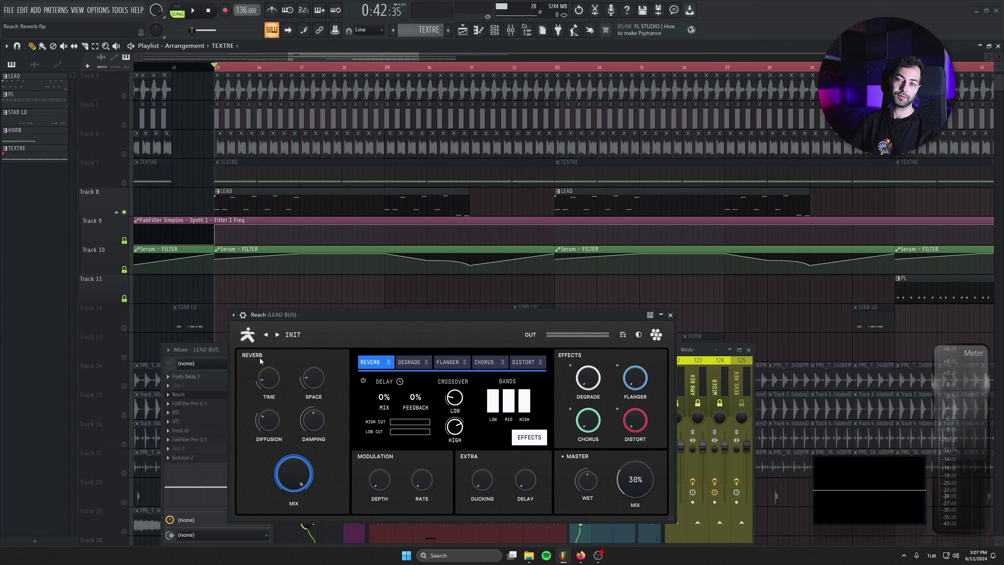
click(399, 144)
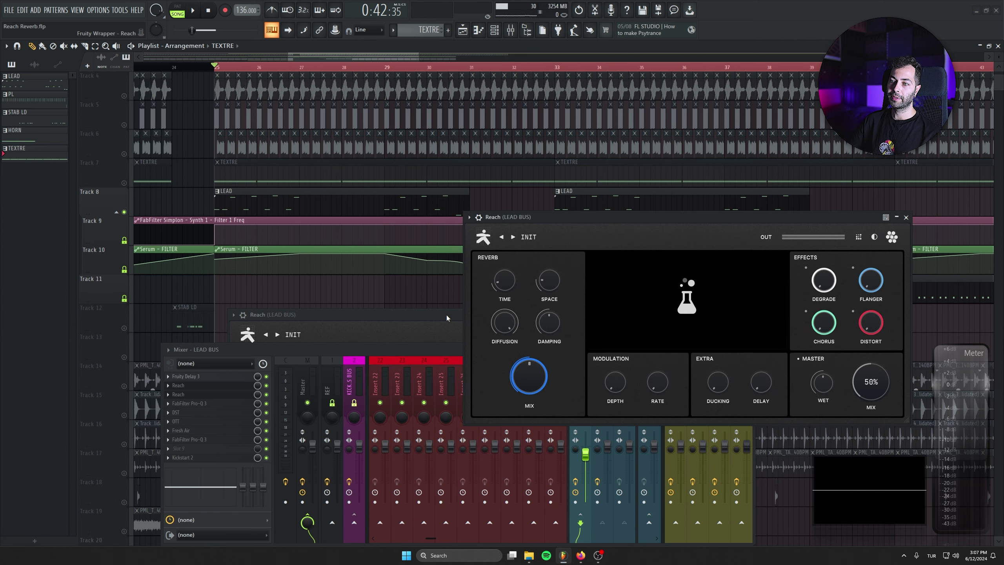
Close the first Reach window, position the new one, and turn its reverb mix to 100%
click(447, 315)
click(668, 315)
drag(602, 217, 480, 247)
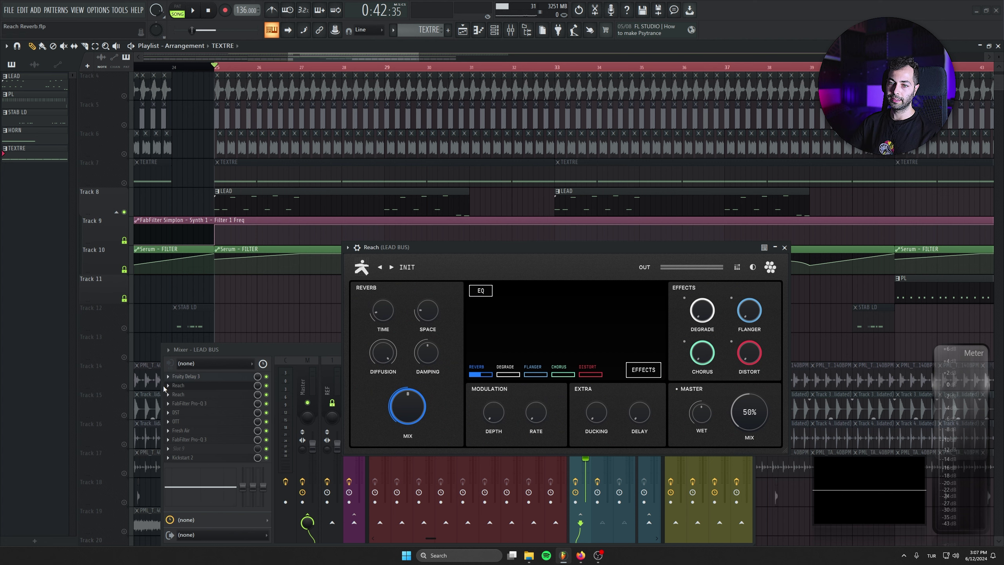
drag(422, 247, 283, 249)
drag(232, 421, 238, 152)
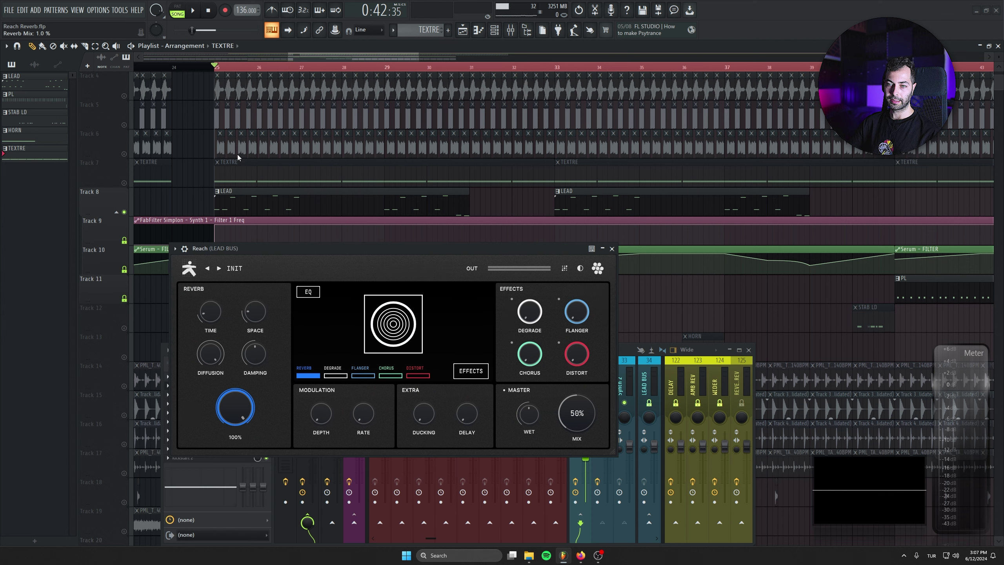
click(306, 371)
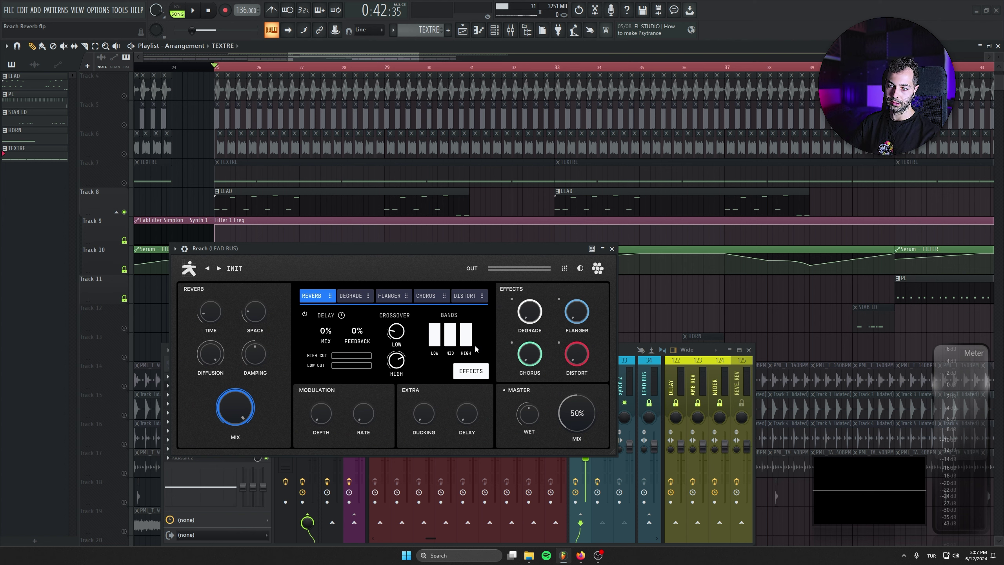
mouse_move(332, 367)
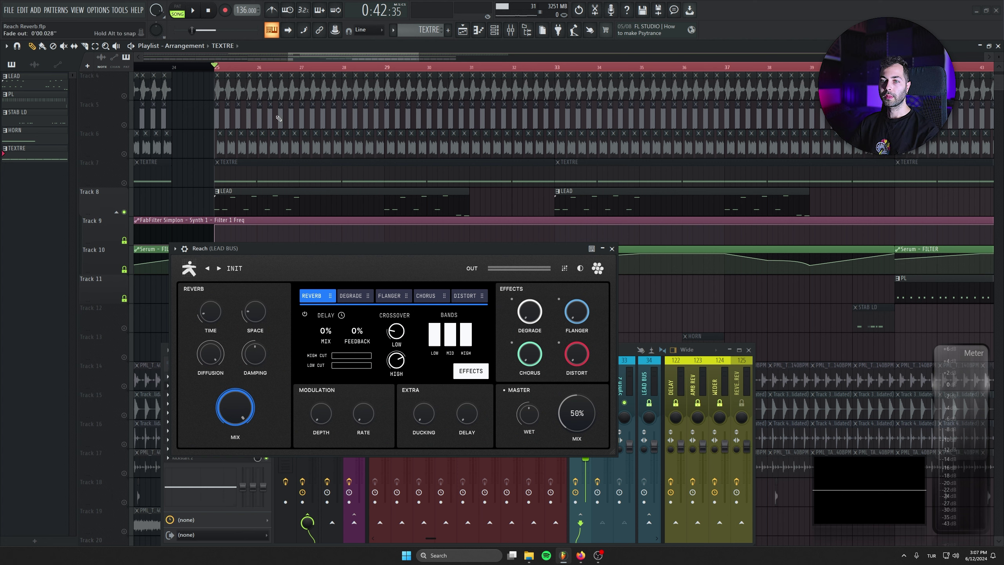
drag(332, 246, 308, 268)
mouse_move(517, 343)
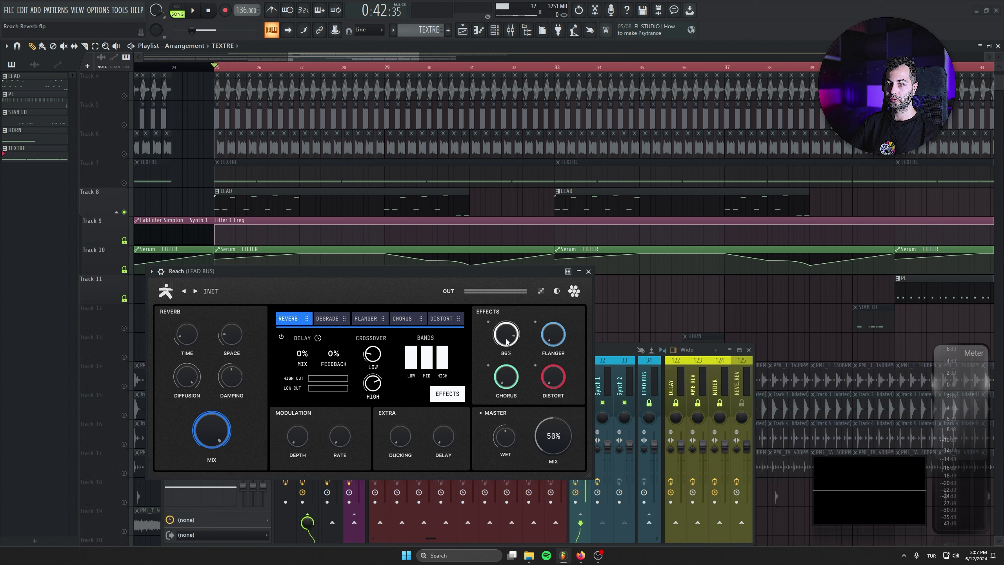
During playback, raise the degrade mix to about 94%, set degrade amount near 20.9, and keep HOLD mode
key(space)
drag(504, 337, 481, 281)
click(328, 319)
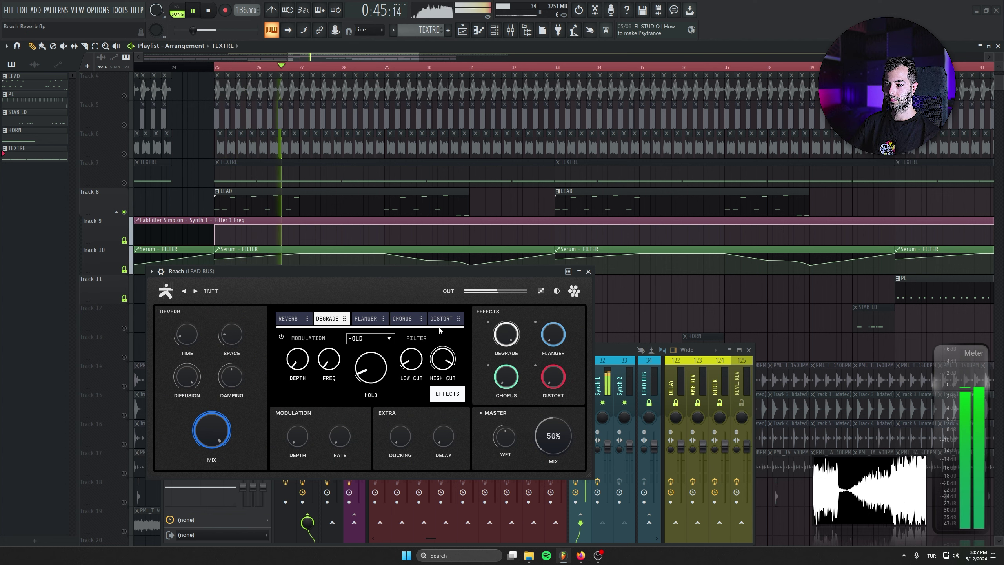
mouse_move(369, 377)
drag(368, 377, 364, 310)
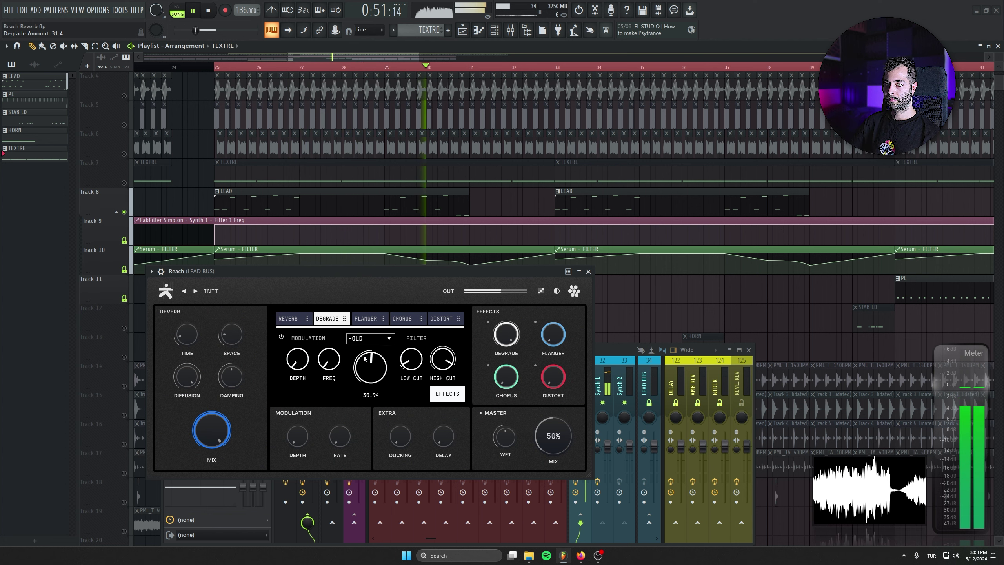
mouse_move(363, 353)
mouse_down()
mouse_move(354, 406)
mouse_move(357, 371)
mouse_up()
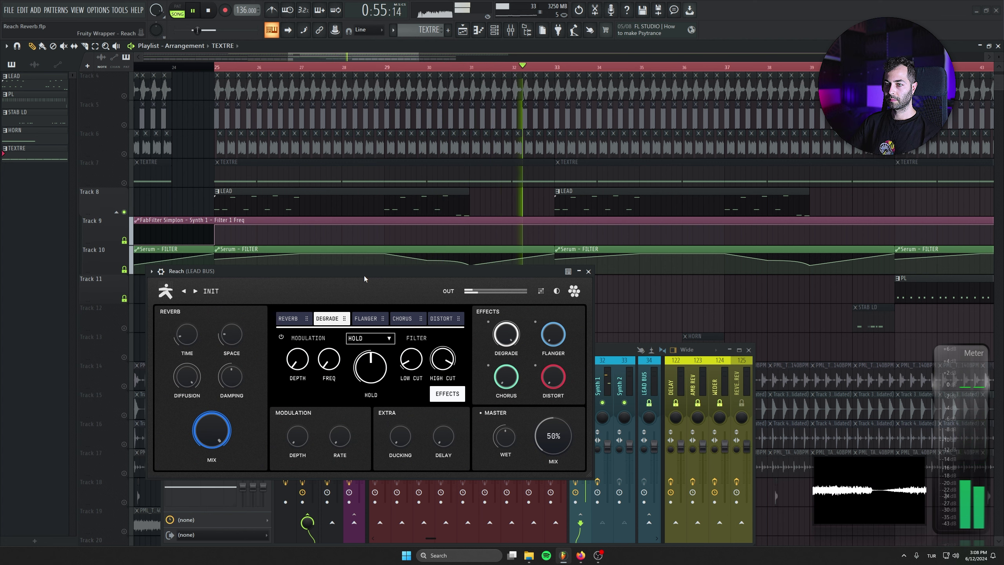
key(space)
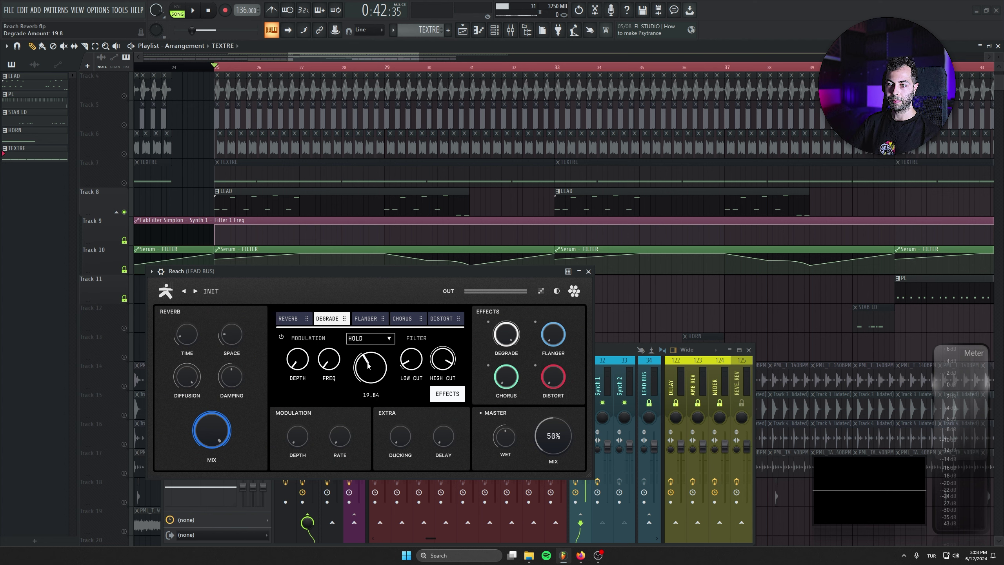
click(379, 342)
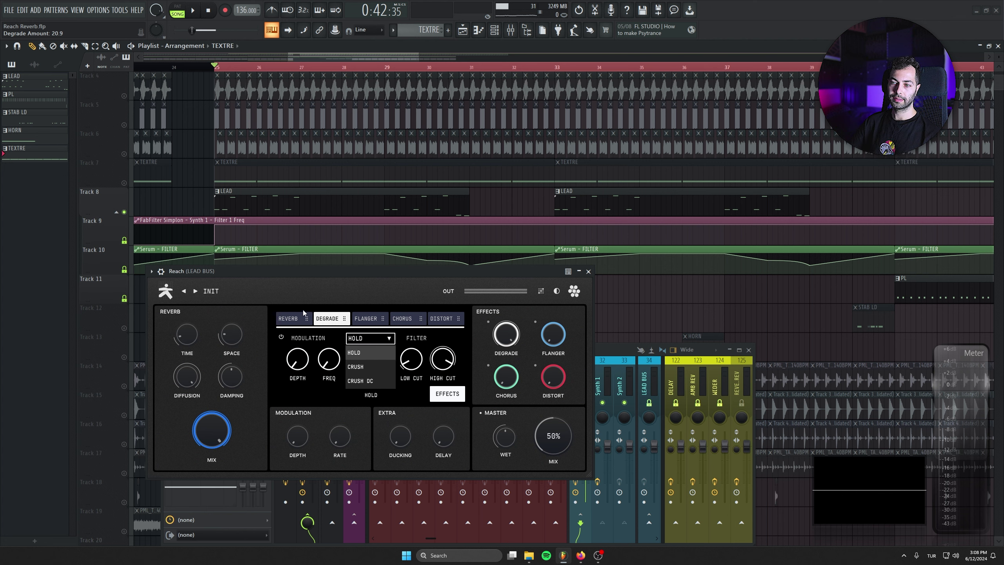
click(349, 290)
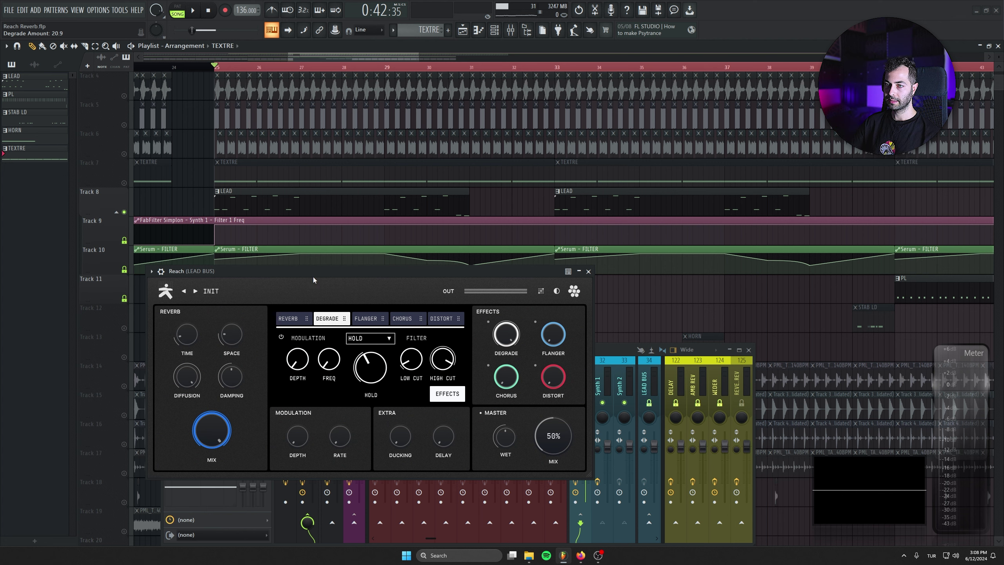
drag(312, 273, 307, 342)
Insert an empty Track 9 and create a Degrade Amount automation clip from the last tweaked parameter
right_click(111, 220)
click(137, 402)
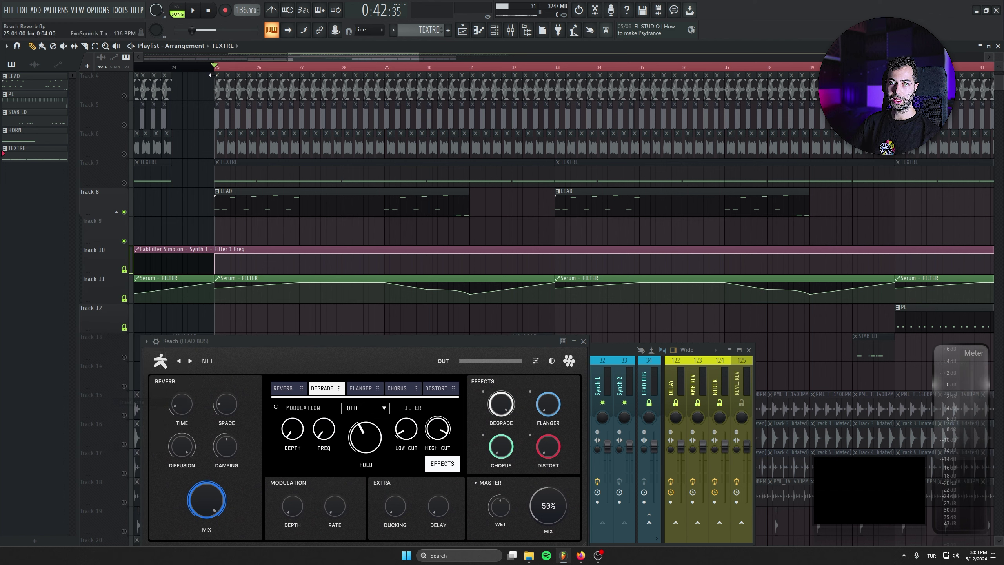
click(119, 10)
mouse_move(158, 166)
click(253, 184)
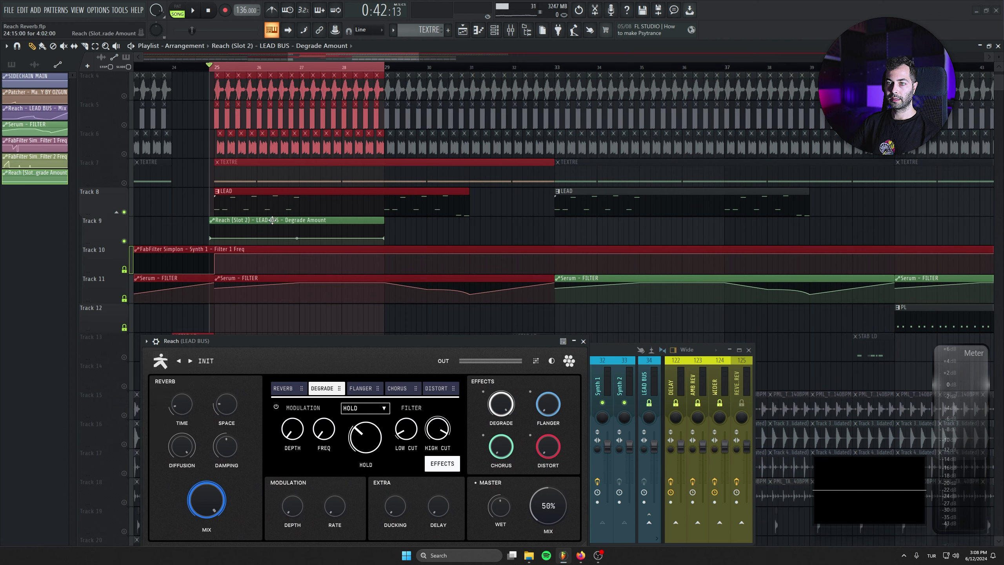
click(384, 239)
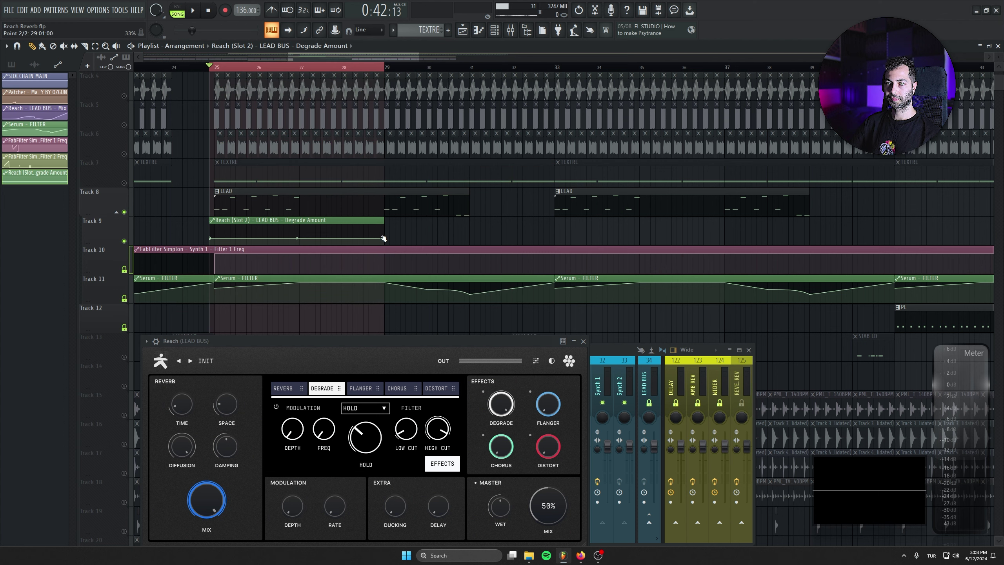
Copy the first point's value onto the third point, duplicate the clip into bars 29–33, and play it
right_click(211, 238)
drag(219, 222, 224, 223)
right_click(215, 239)
click(242, 383)
right_click(300, 239)
click(329, 392)
click(388, 232)
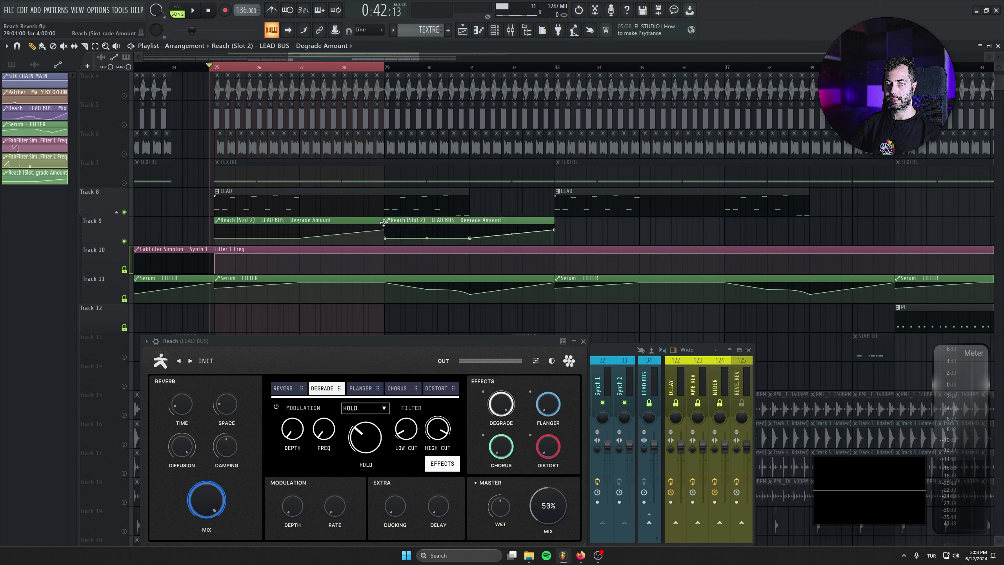
drag(422, 340, 416, 276)
key(space)
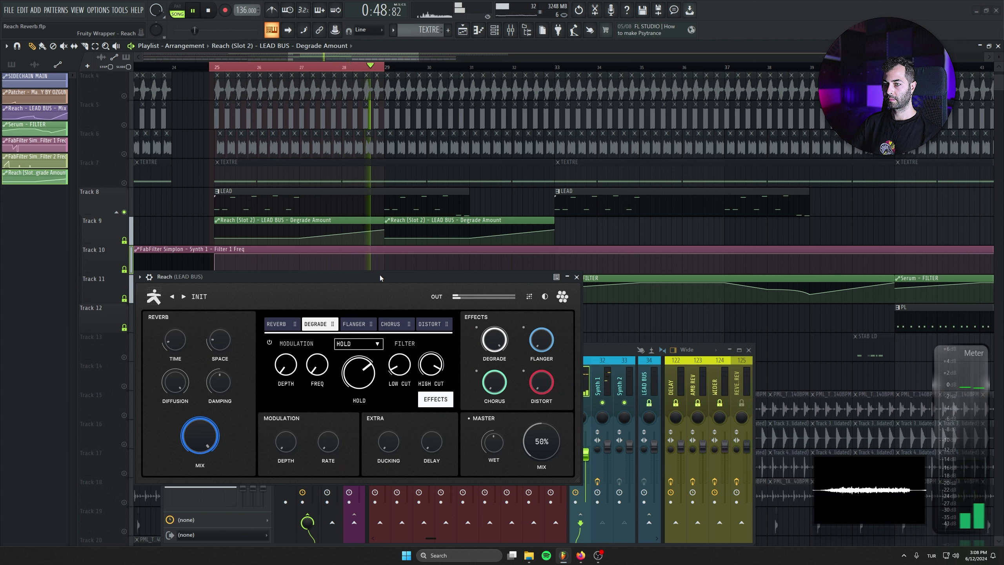
key(space)
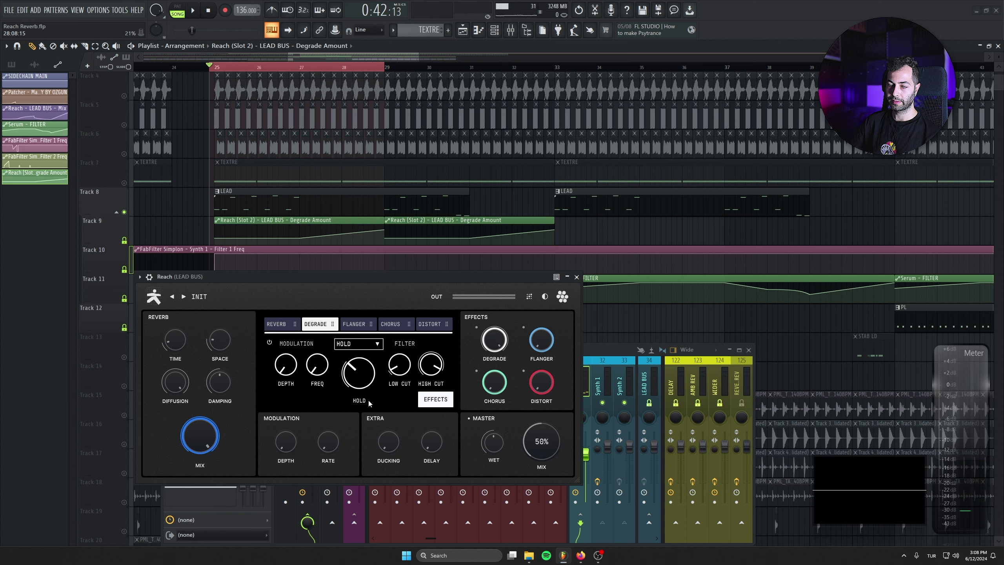
Show the Reach flanger settings and, with the drop playing, nudge the flanger mix up slightly
click(354, 324)
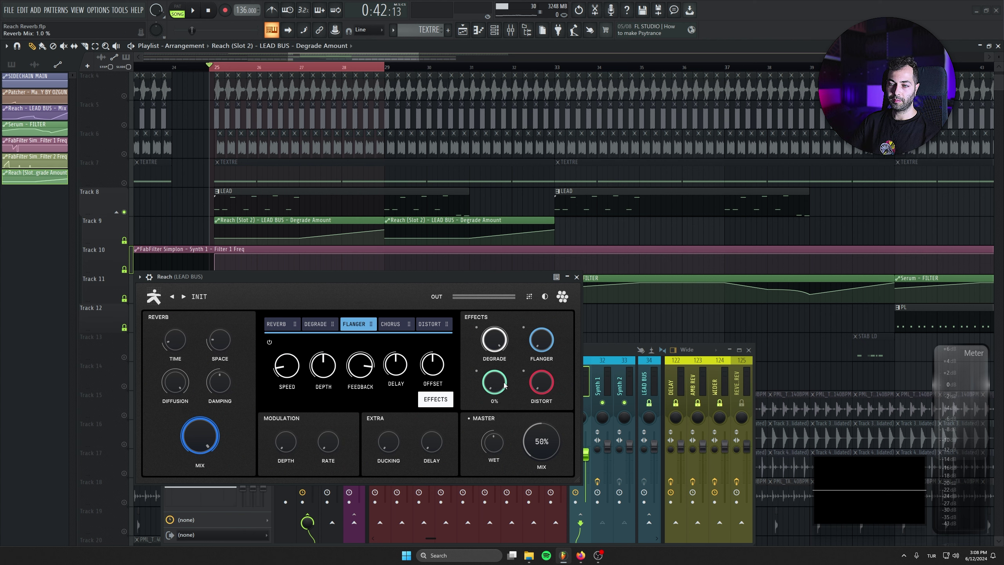
click(218, 67)
key(space)
drag(541, 339, 541, 332)
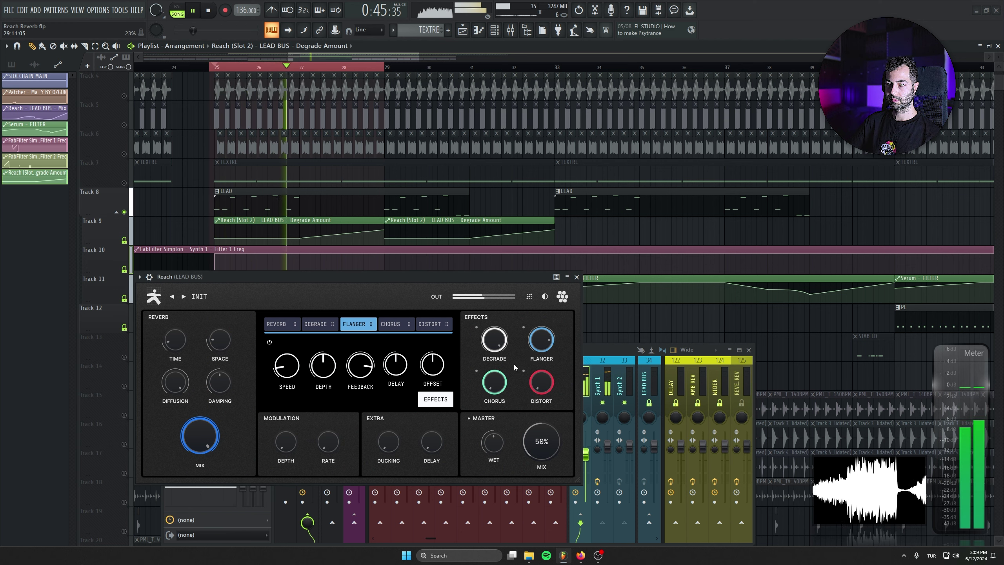
Turn the flanger mix up and audition the drop
drag(541, 341, 537, 298)
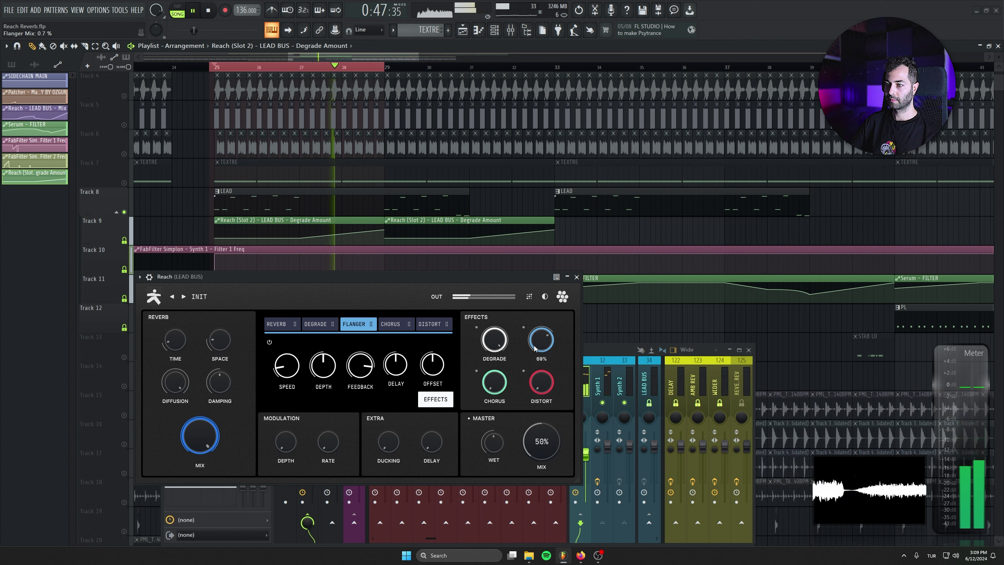
key(space)
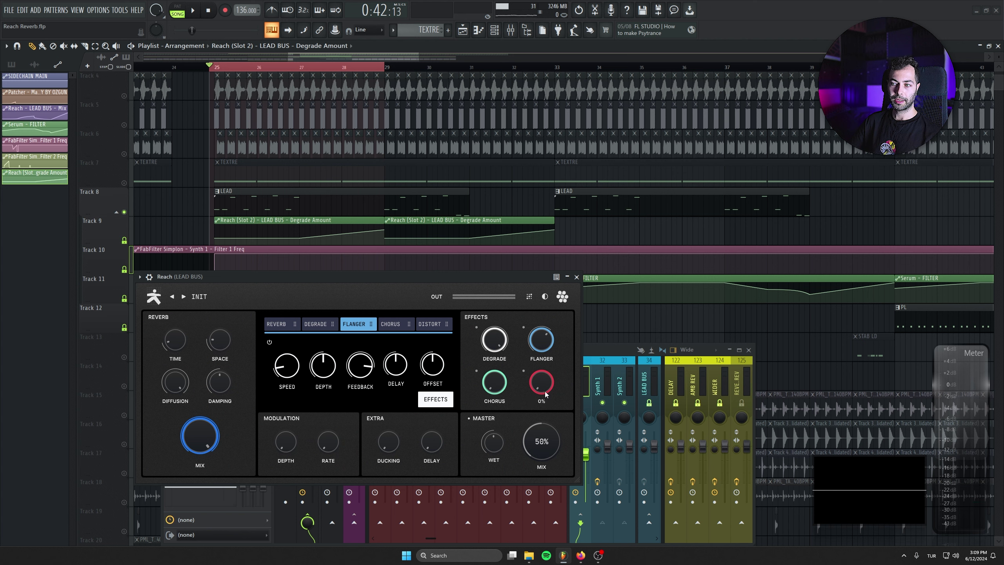
key(space)
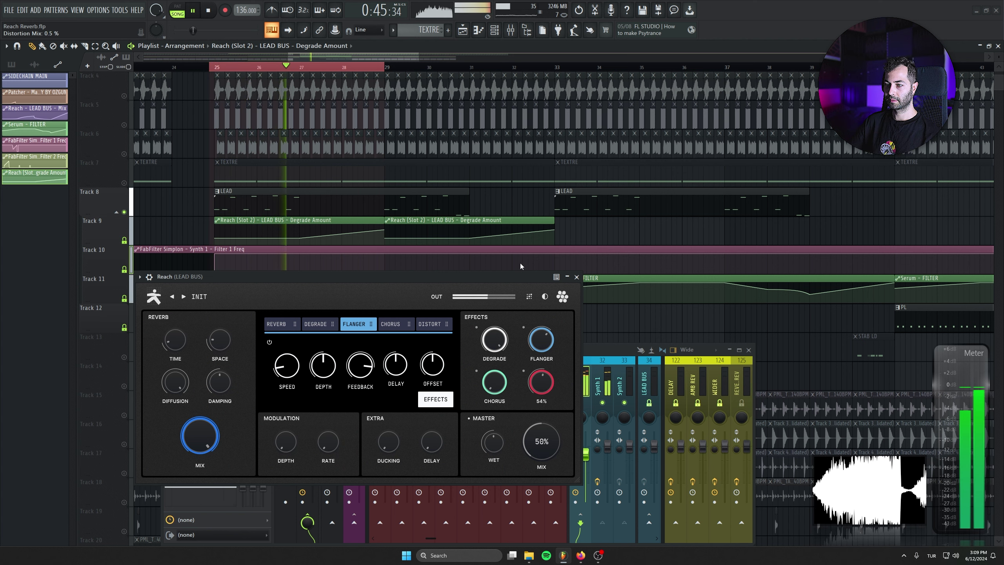
Switch the distortion to HARD mode, raise its effects mix, and set the distortion amount to about 79%
click(430, 324)
key(space)
click(358, 344)
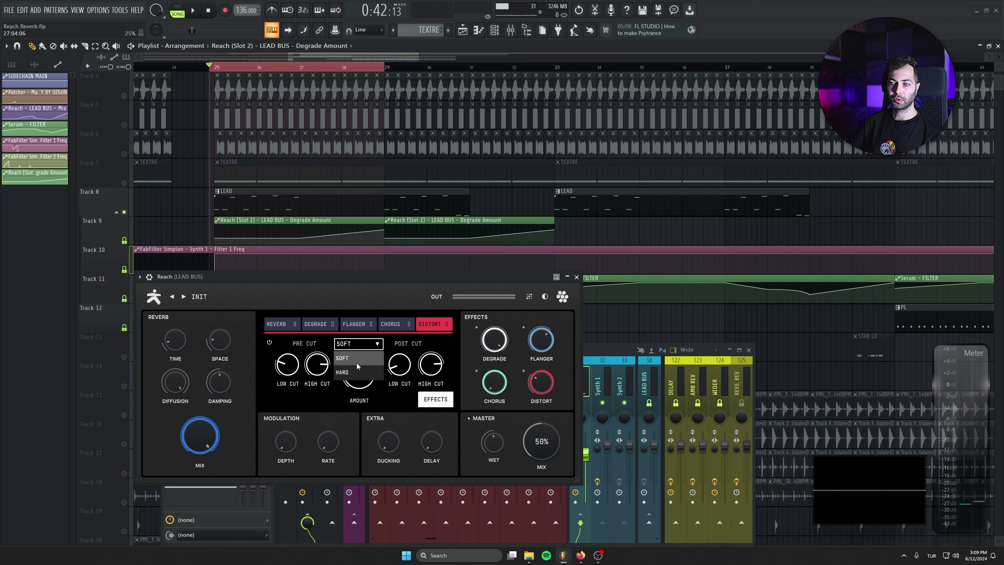
click(357, 378)
key(space)
drag(362, 374, 361, 302)
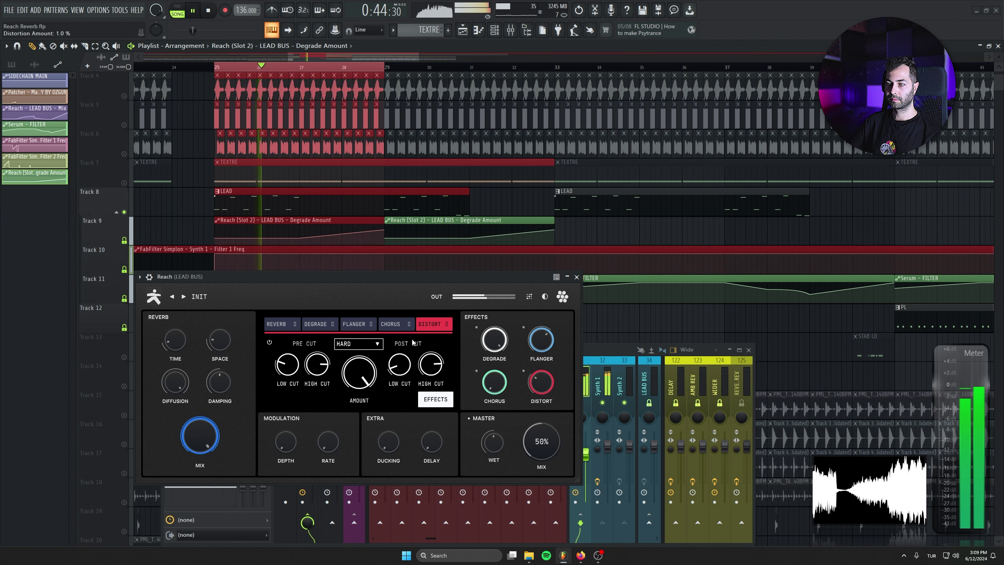
drag(536, 382, 534, 288)
drag(360, 378, 355, 359)
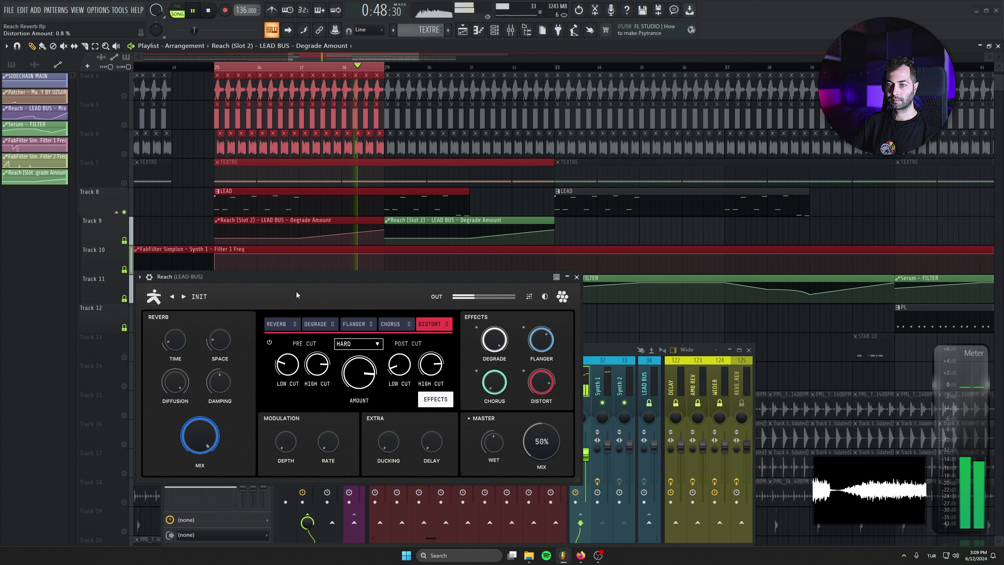
click(209, 11)
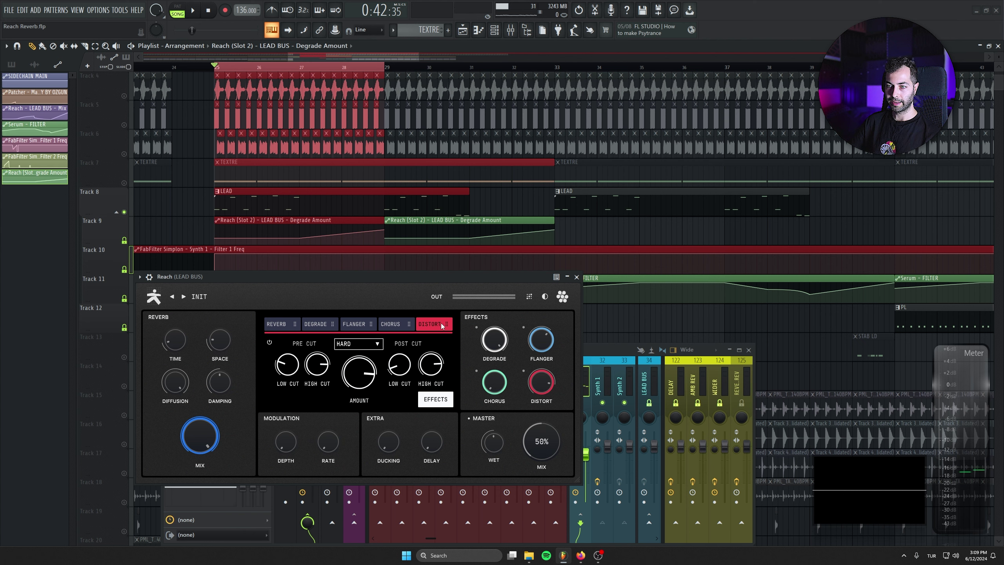
mouse_move(442, 325)
mouse_down()
mouse_move(340, 325)
mouse_move(444, 326)
mouse_up()
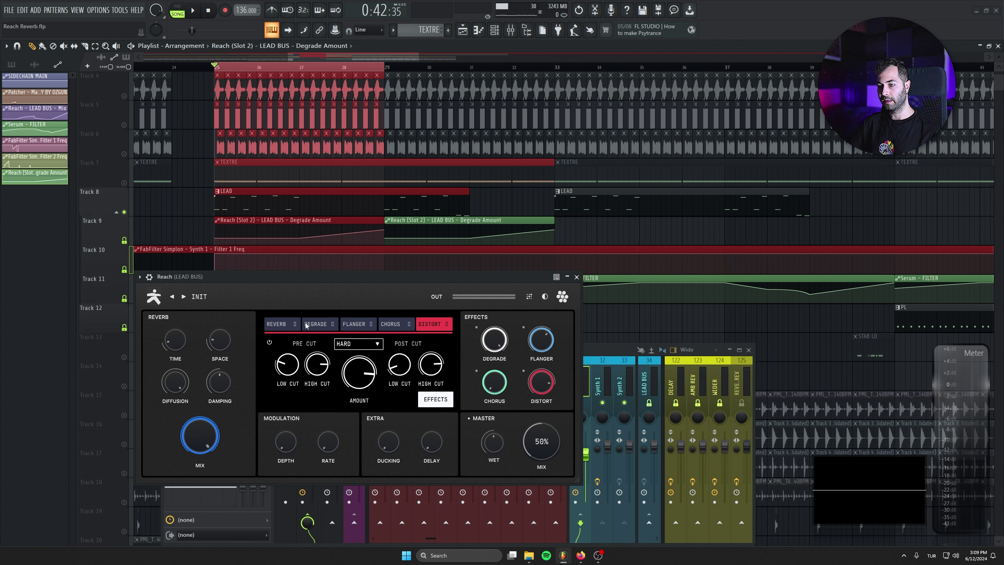
drag(351, 326, 282, 335)
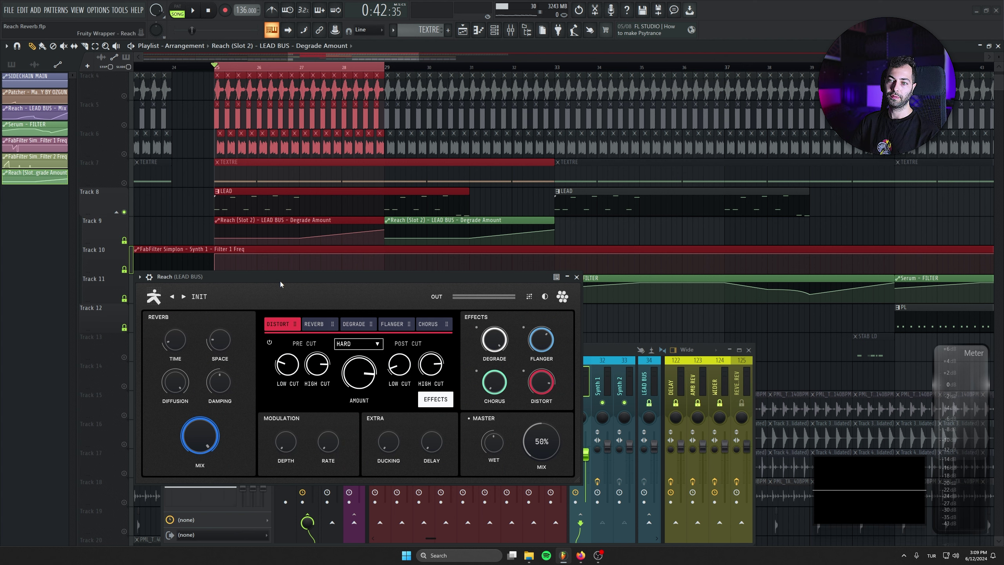
key(space)
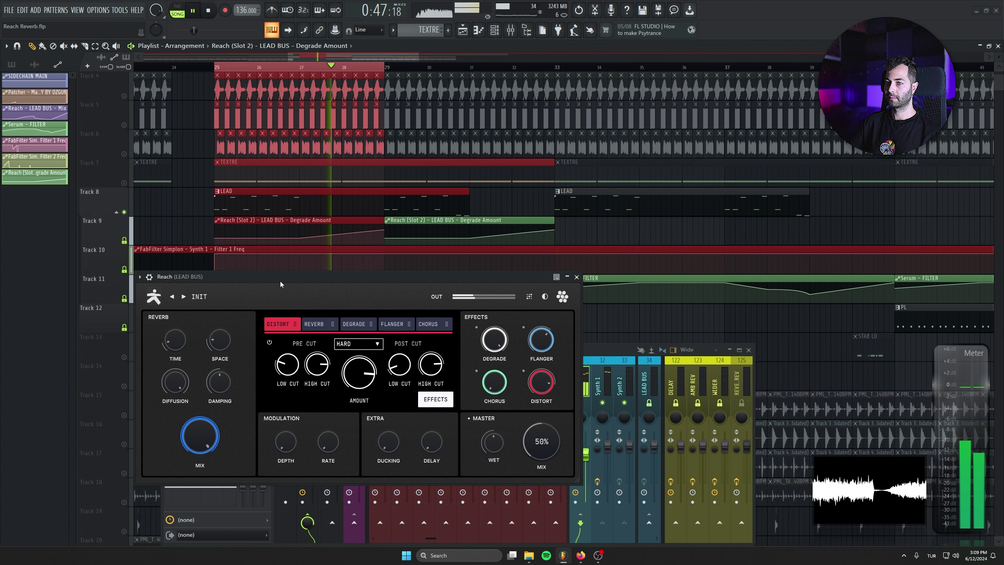
key(space)
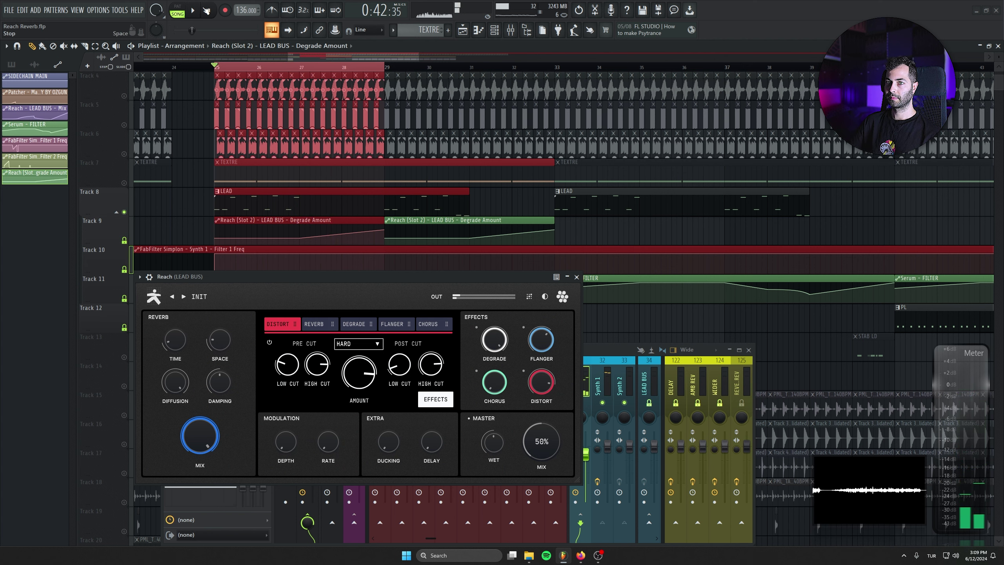
drag(292, 324, 432, 349)
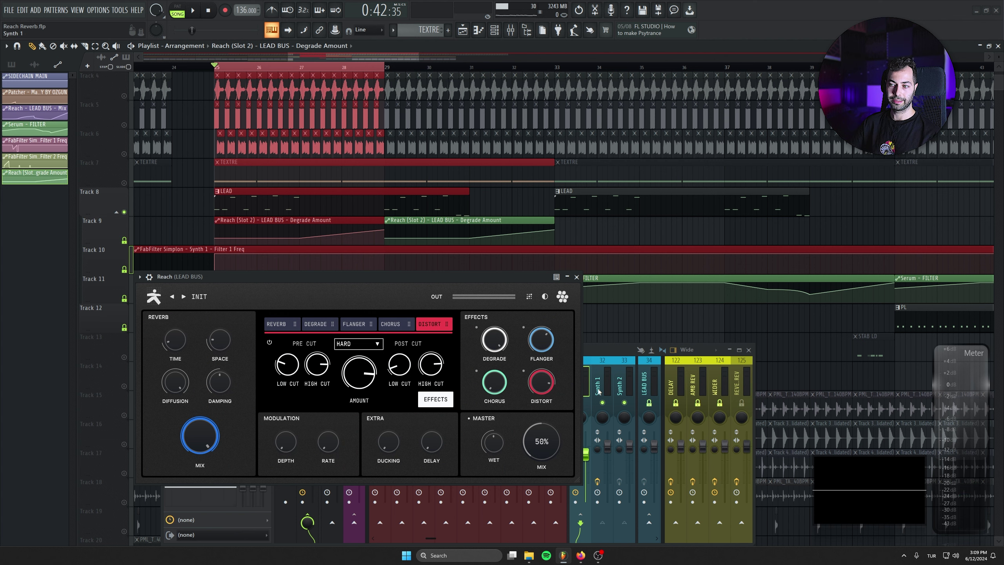
drag(398, 277, 403, 384)
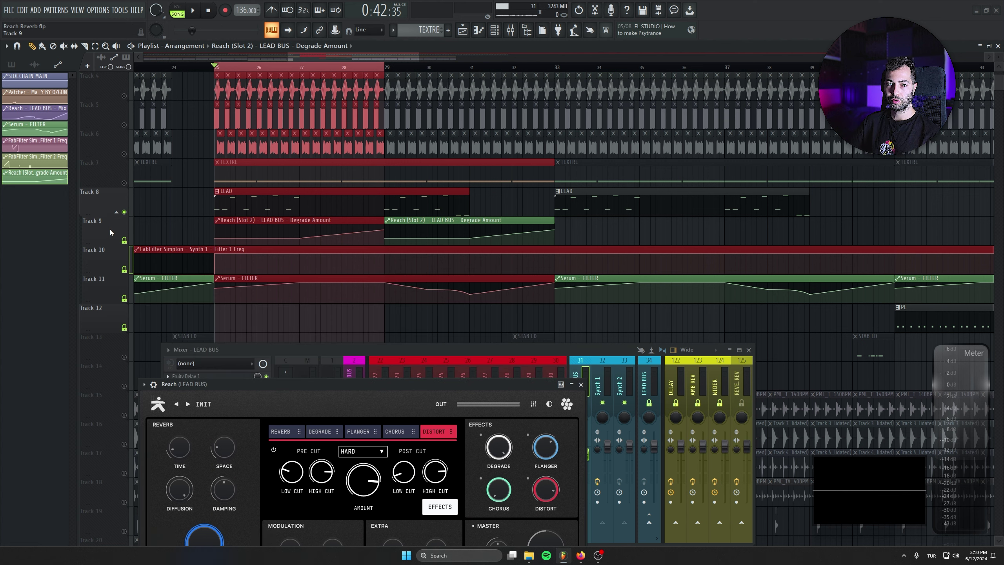
Insert an empty Track 9 above the Degrade Amount automation
right_click(110, 232)
click(142, 403)
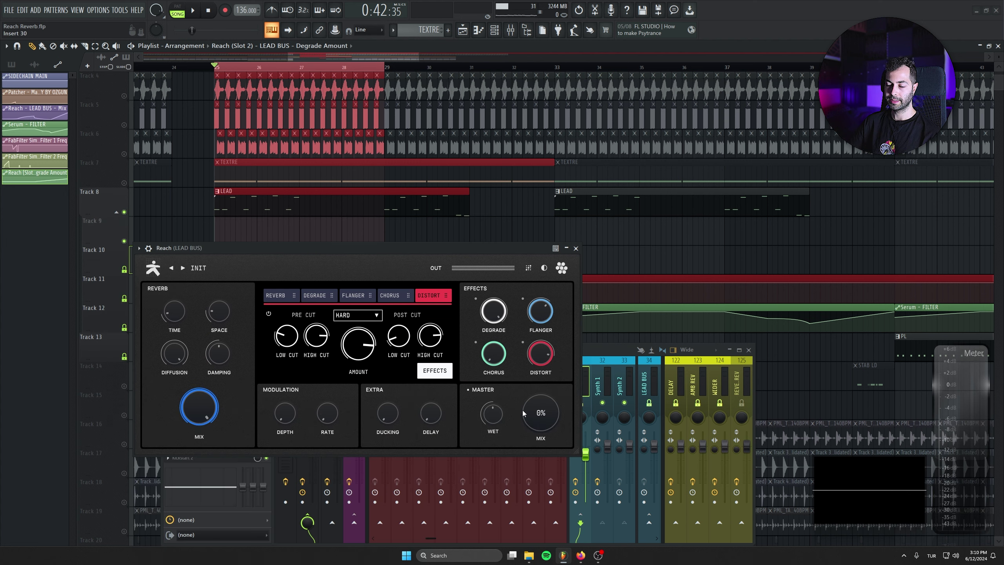
drag(489, 250, 483, 309)
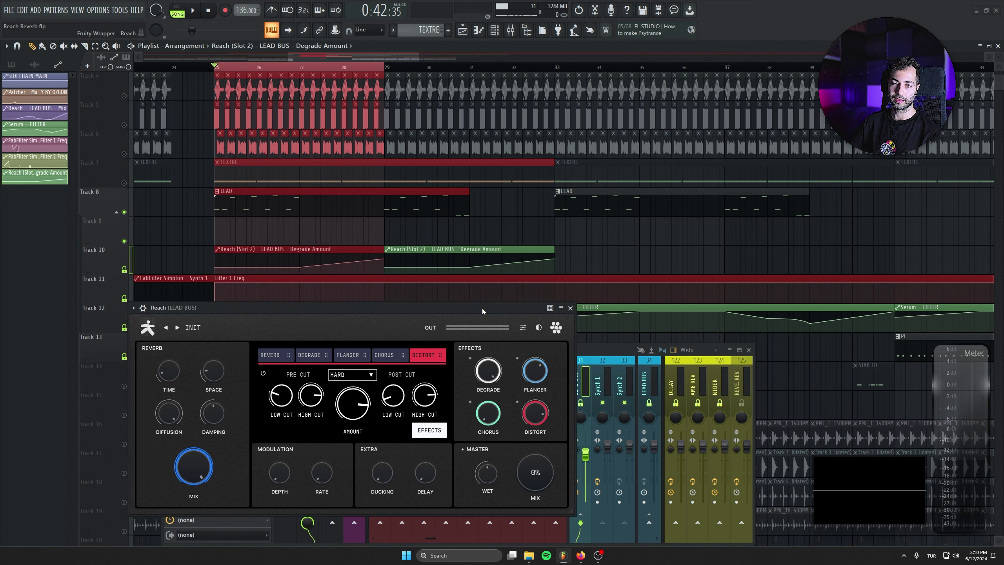
key(space)
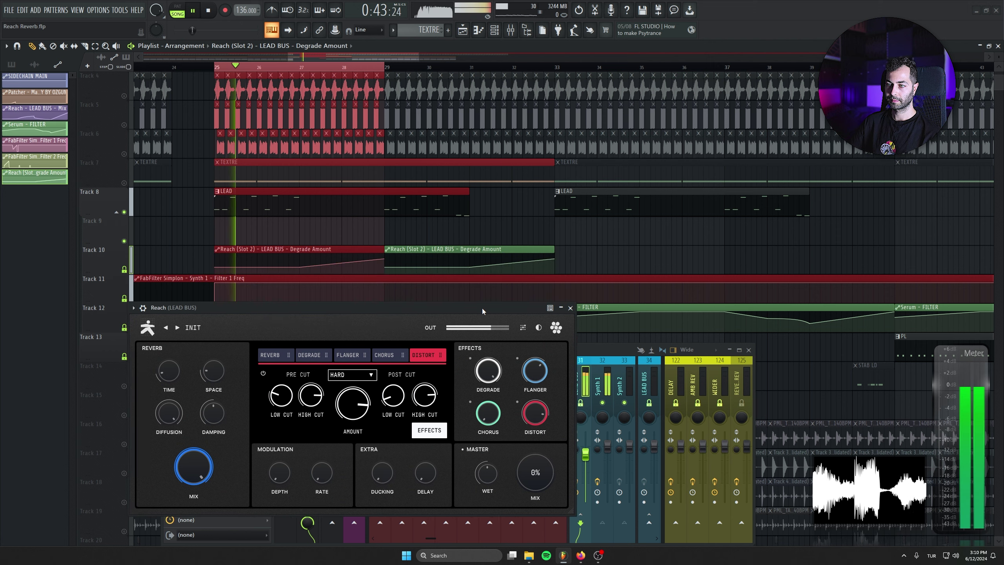
key(space)
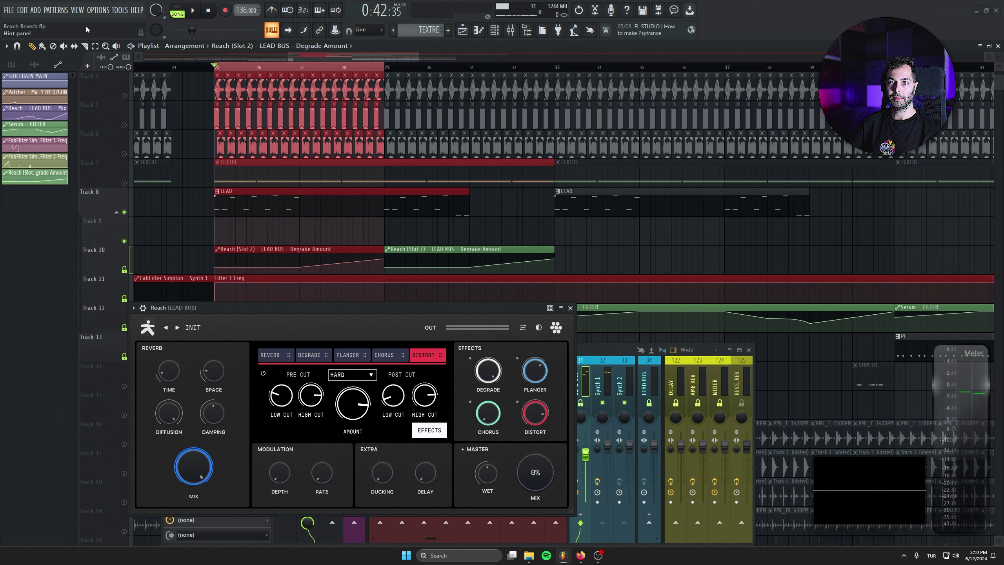
Create a Reach Mix automation clip from Last tweaked and stretch it to bar 33
click(119, 10)
mouse_move(156, 166)
click(248, 226)
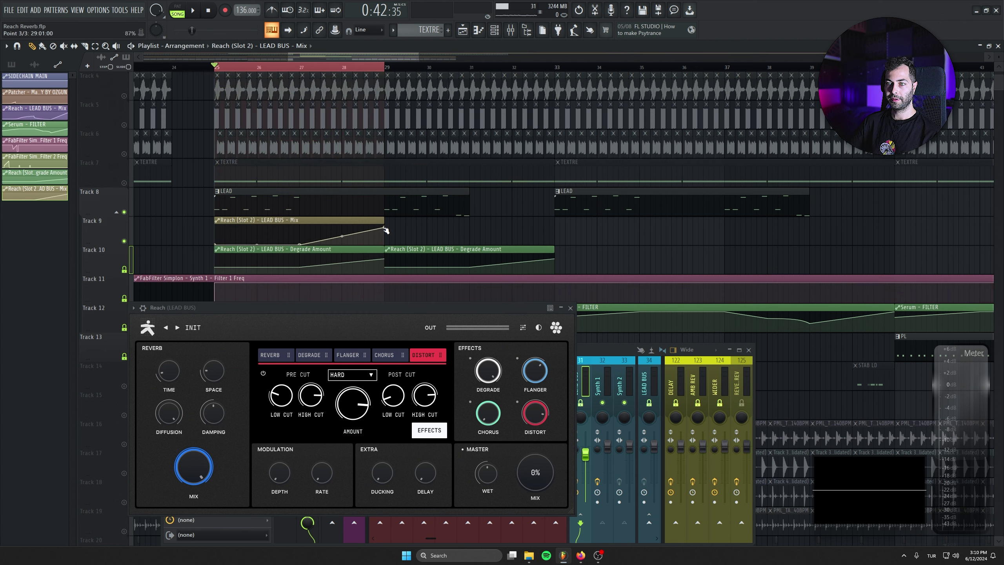
drag(383, 221, 555, 219)
Play bars 25–33 of the drop and delete a stray Mix clip from Track 9
scroll(548, 62, down, 2)
ctrl+shift+click(548, 66)
key(space)
click(673, 235)
right_click(683, 232)
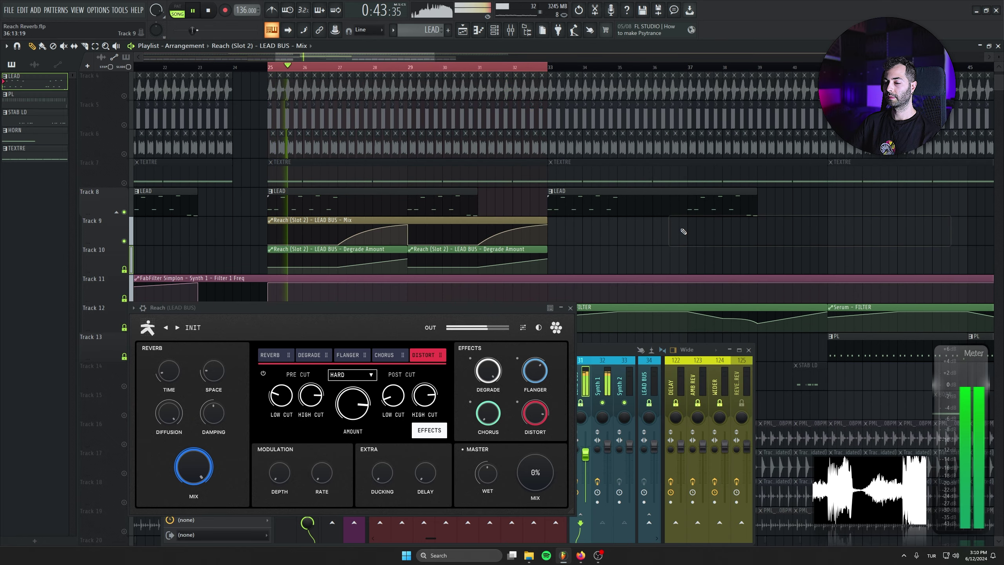
drag(466, 309, 469, 289)
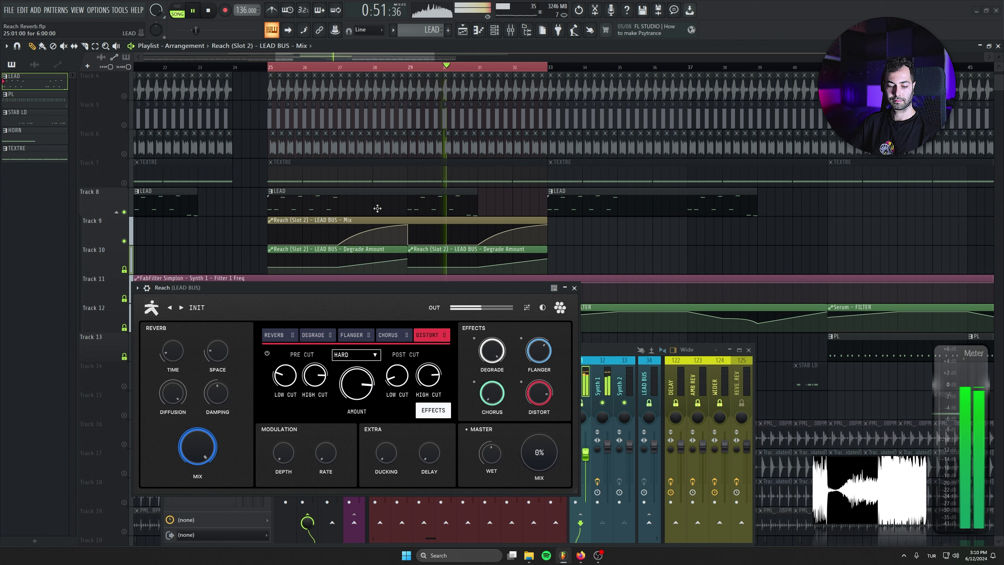
scroll(378, 208, up, 3)
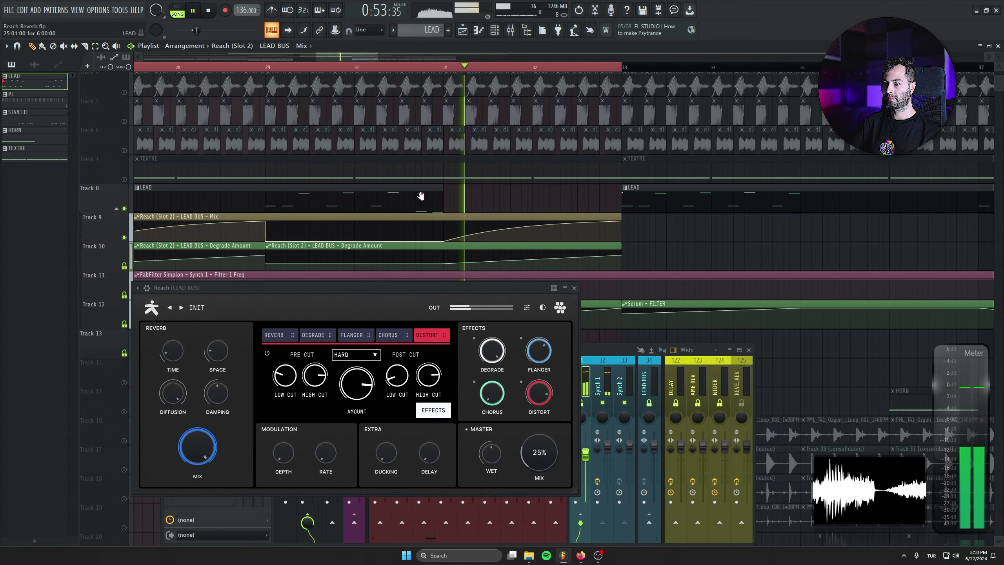
drag(444, 182, 610, 113)
drag(252, 114, 271, 160)
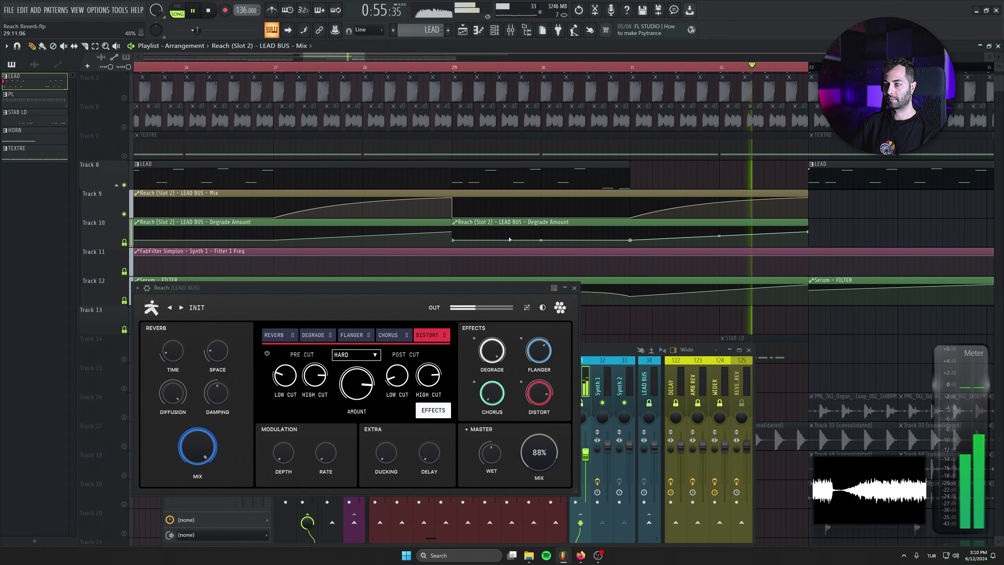
key(space)
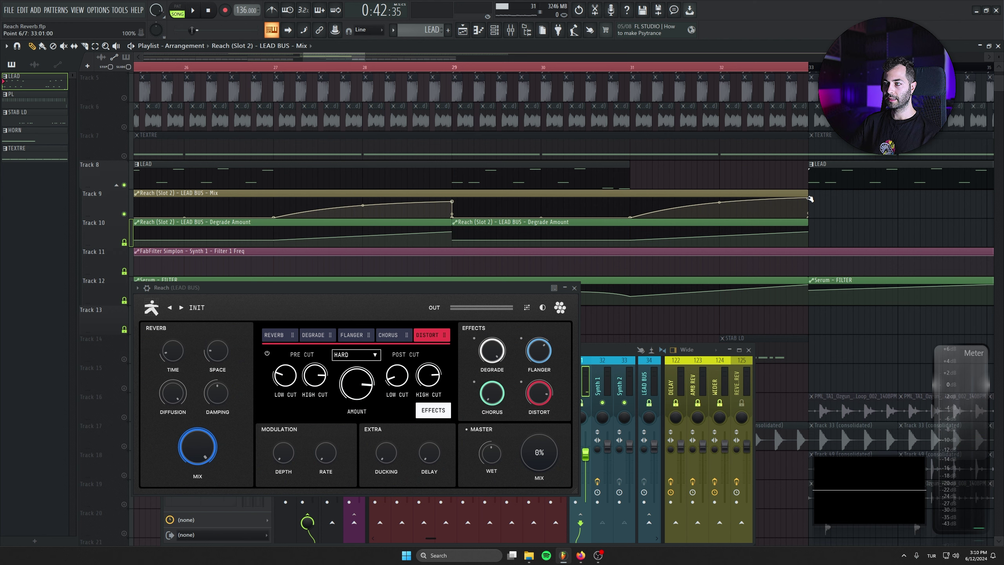
Paste onto the last Degrade Amount point and copy bar 27's value onto the bar 29 and 31 points
right_click(453, 232)
click(497, 385)
scroll(303, 240, down, 2)
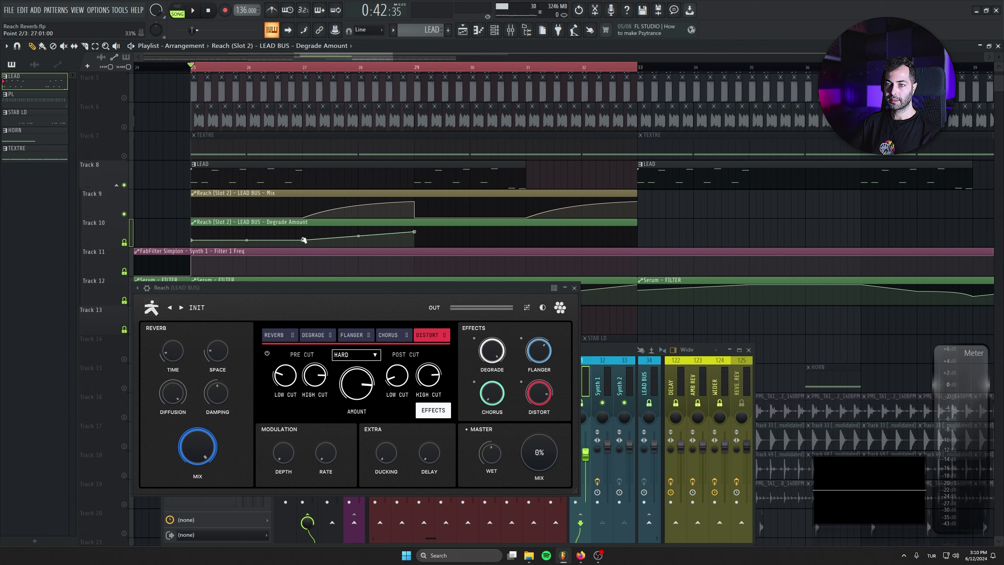
right_click(304, 240)
click(338, 385)
right_click(414, 240)
click(453, 392)
right_click(526, 237)
right_click(526, 237)
click(563, 391)
right_click(630, 235)
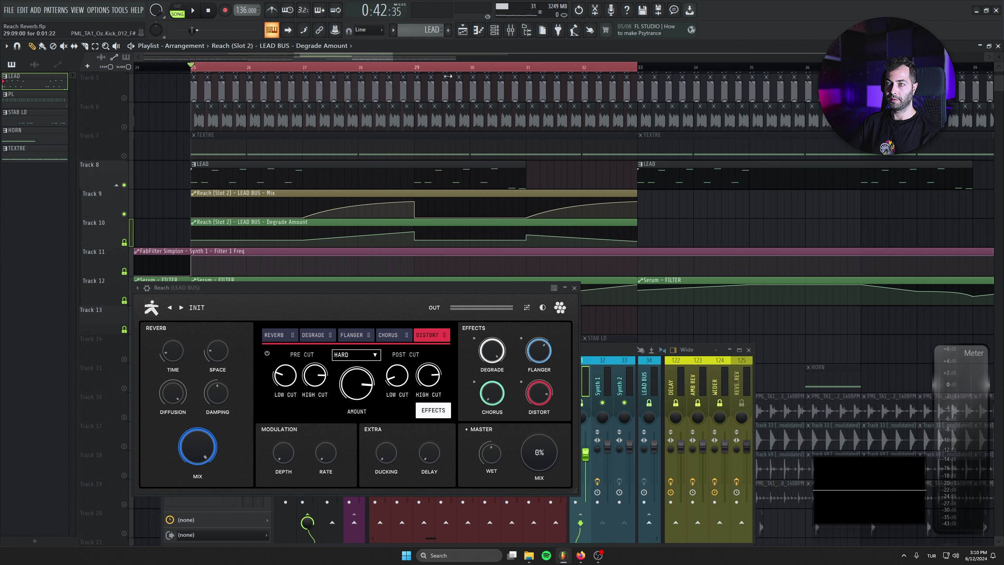
Play the drop from bar 29 and bring up Reach's Degrade settings
click(418, 68)
key(space)
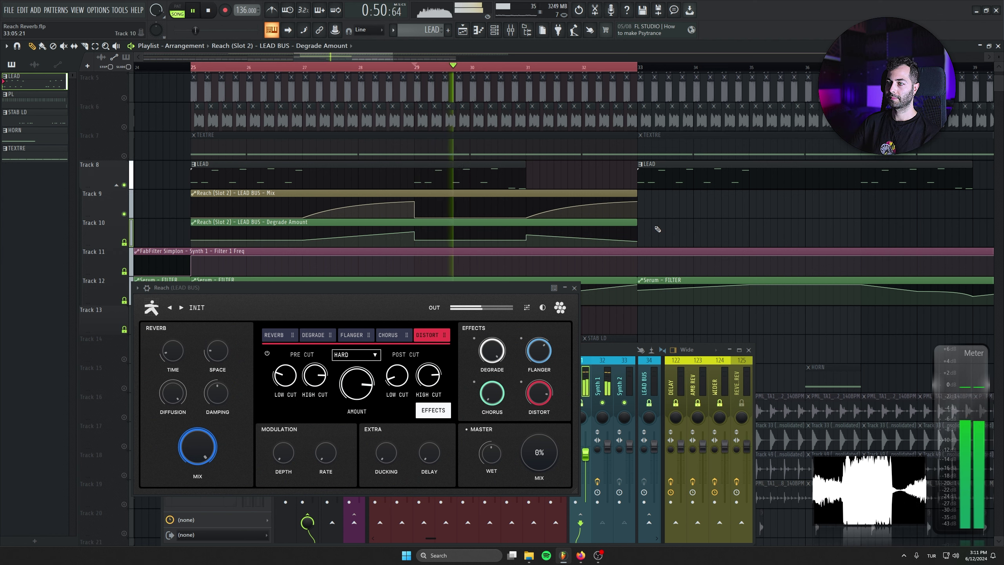
click(313, 335)
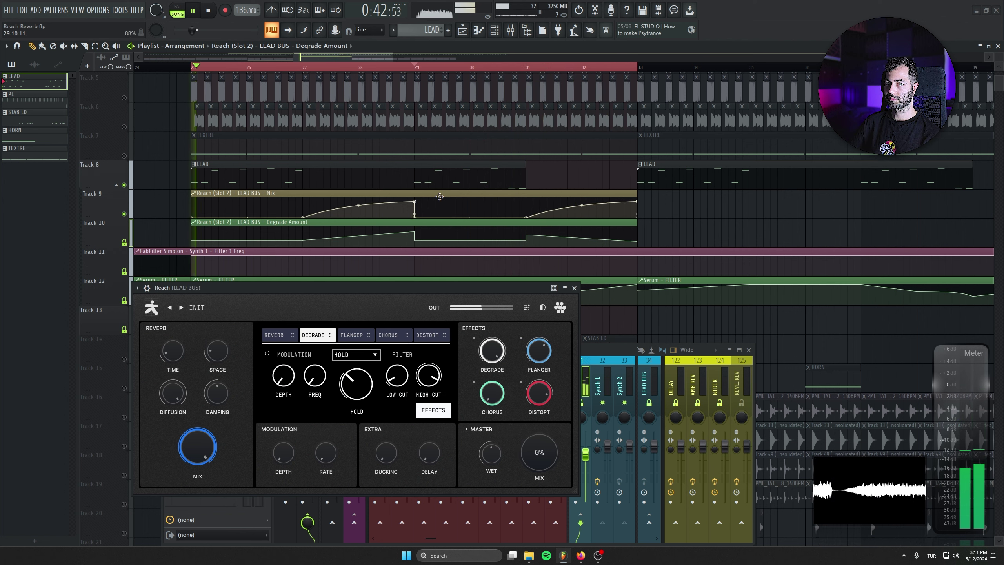
Paste 5% onto the second, fourth, fifth and last low points of the Reach Mix automation
click(208, 11)
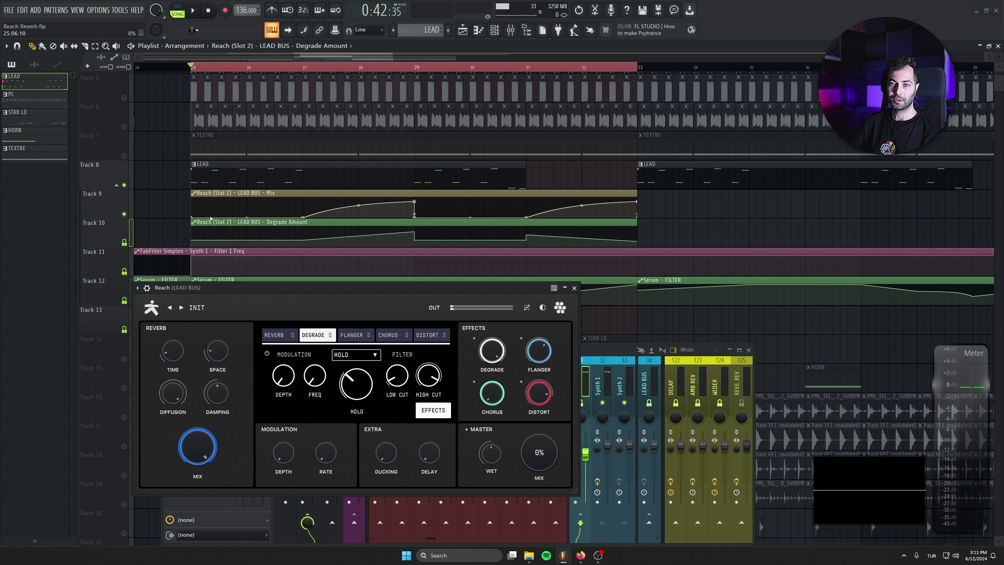
scroll(261, 188, up, 4)
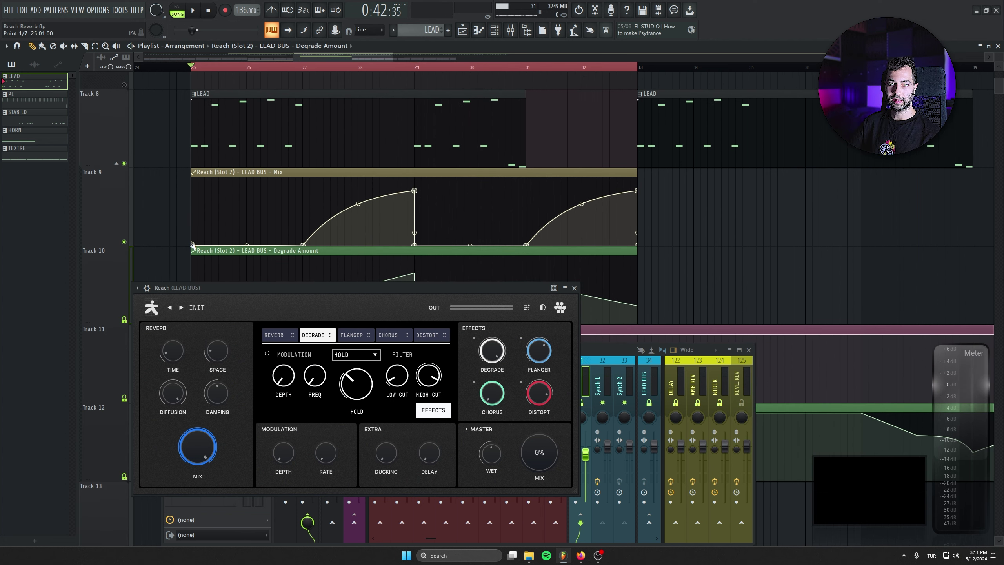
right_click(193, 243)
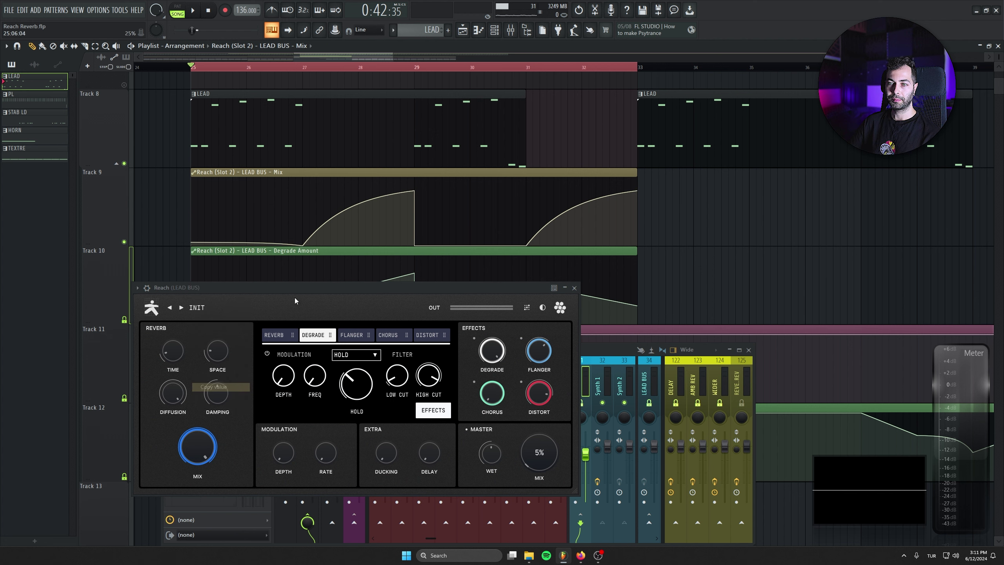
right_click(303, 245)
click(312, 399)
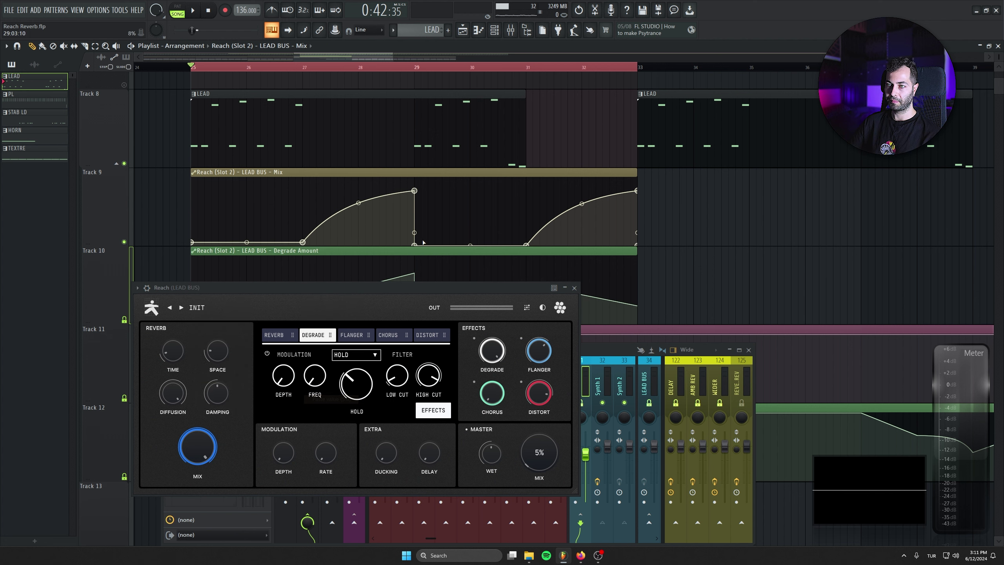
right_click(419, 244)
click(439, 399)
right_click(526, 245)
click(543, 399)
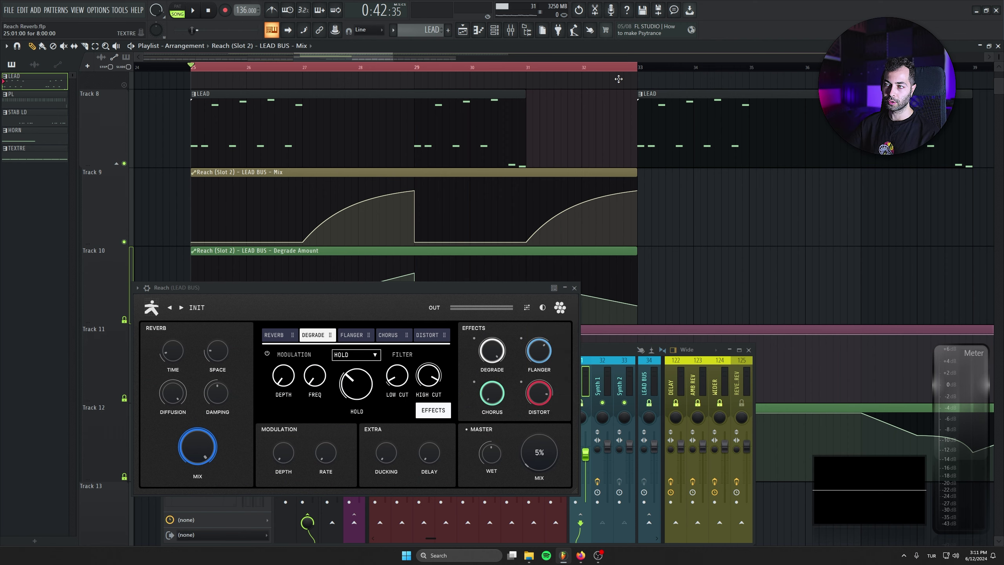
right_click(637, 245)
click(647, 400)
Play the drop to audition the new automation and show Reach's Chorus settings
key(space)
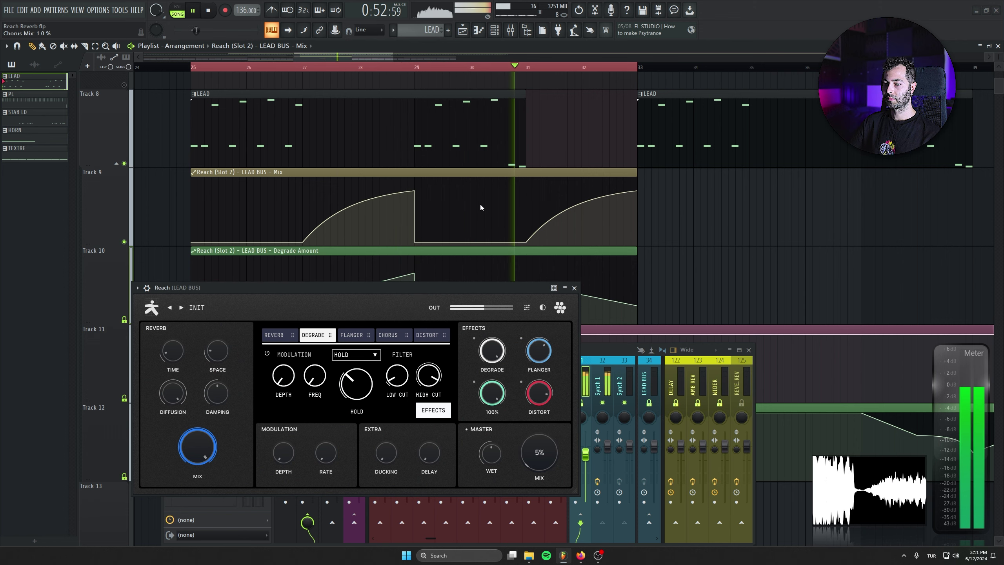
click(397, 339)
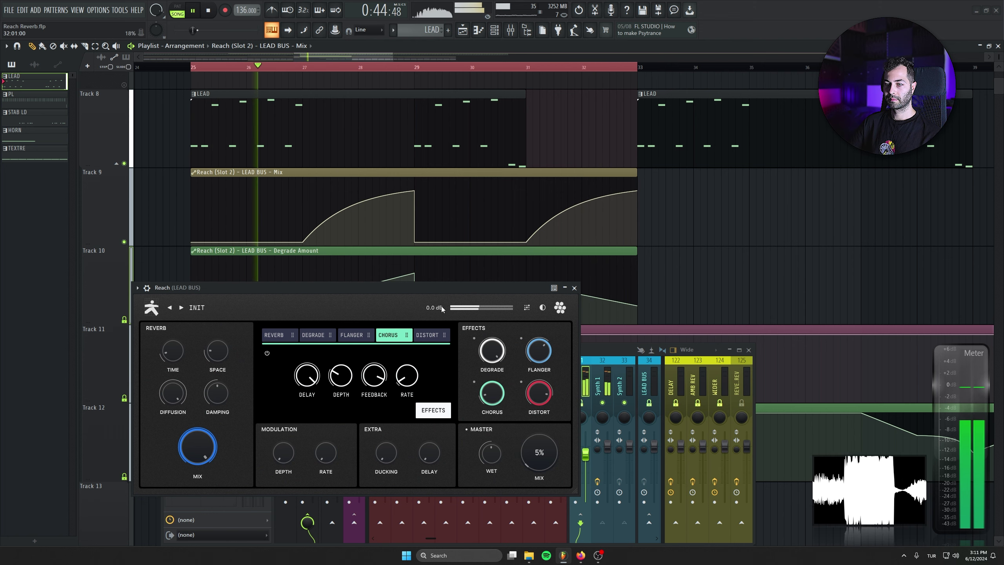
drag(448, 288, 456, 257)
key(space)
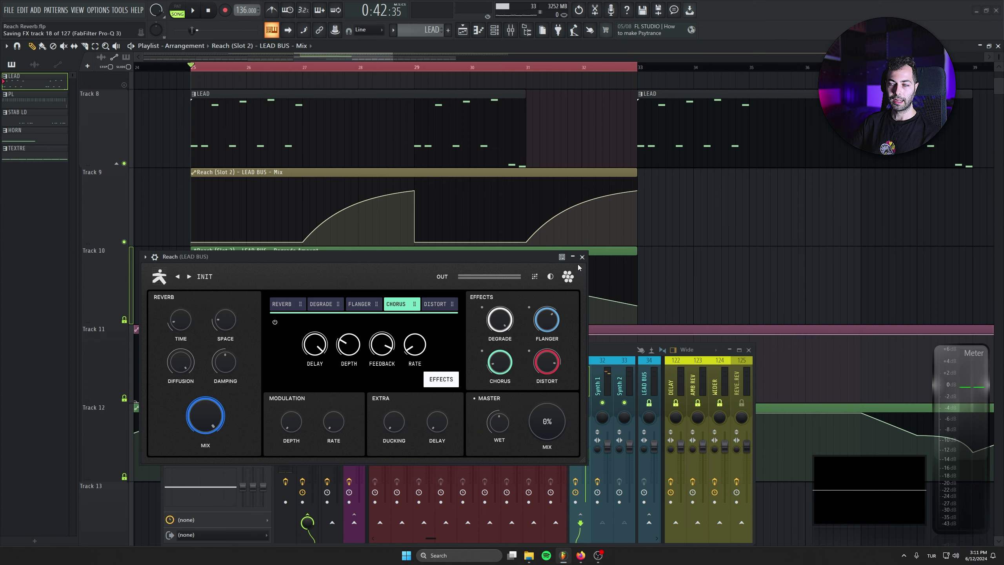
Close the first Reach, open the Reach in LEAD BUS slot 3 and turn up its Ducking
click(583, 257)
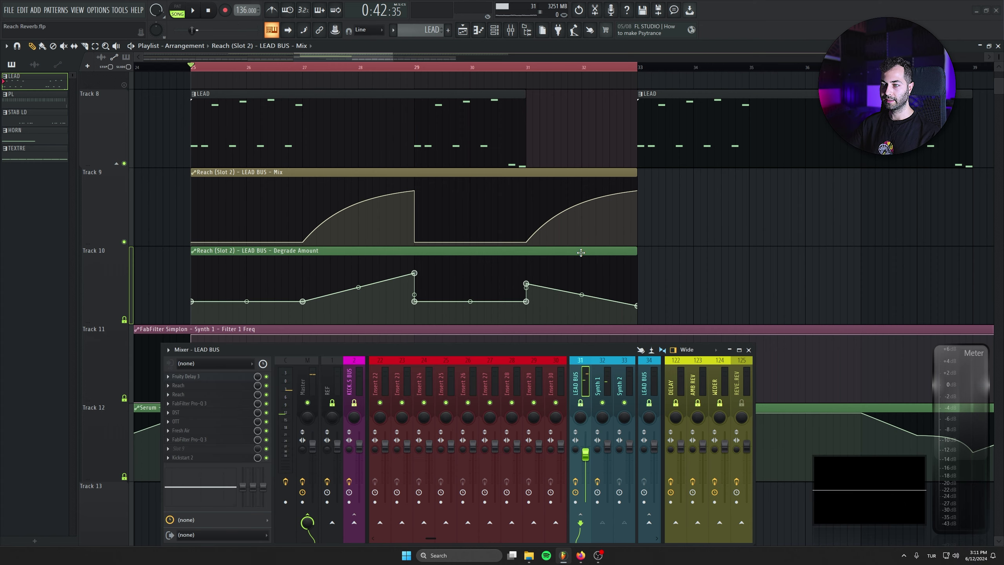
click(184, 397)
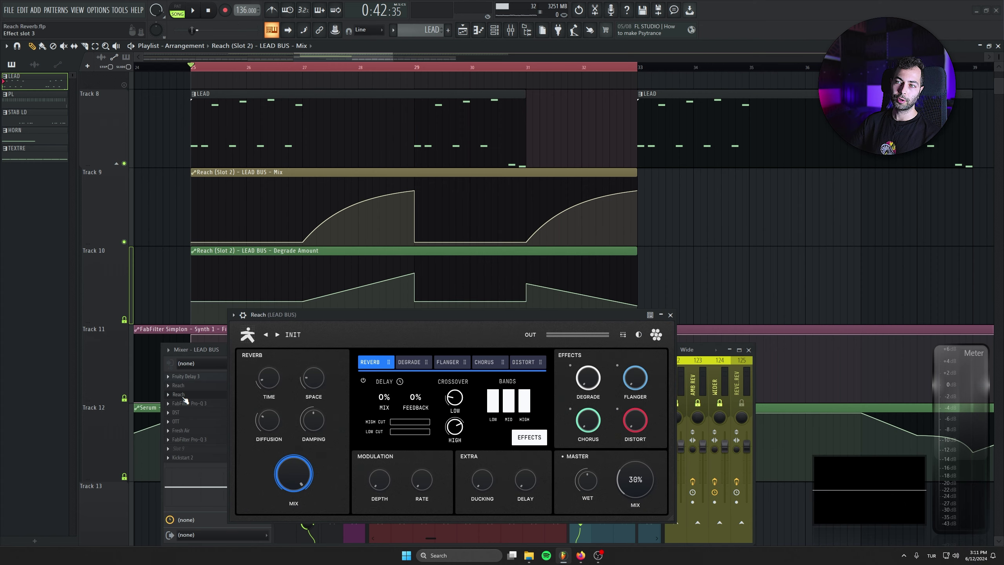
drag(417, 315, 392, 252)
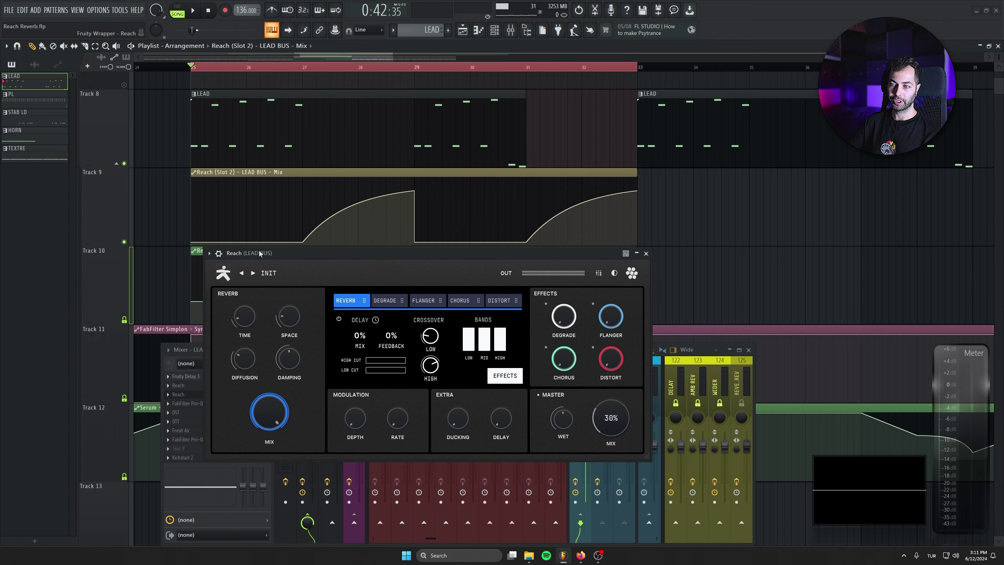
drag(260, 254, 258, 249)
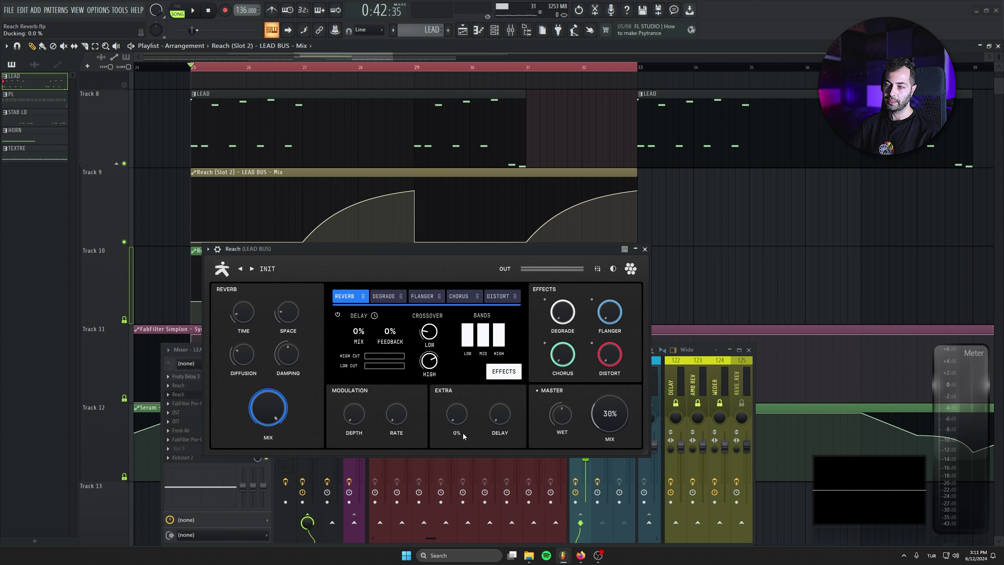
drag(463, 433, 449, 363)
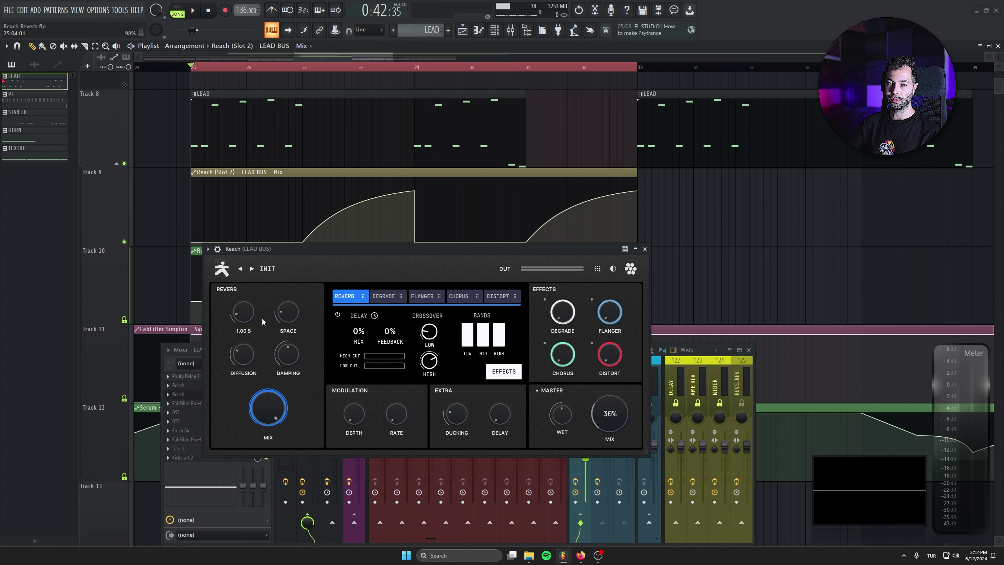
drag(294, 249, 304, 268)
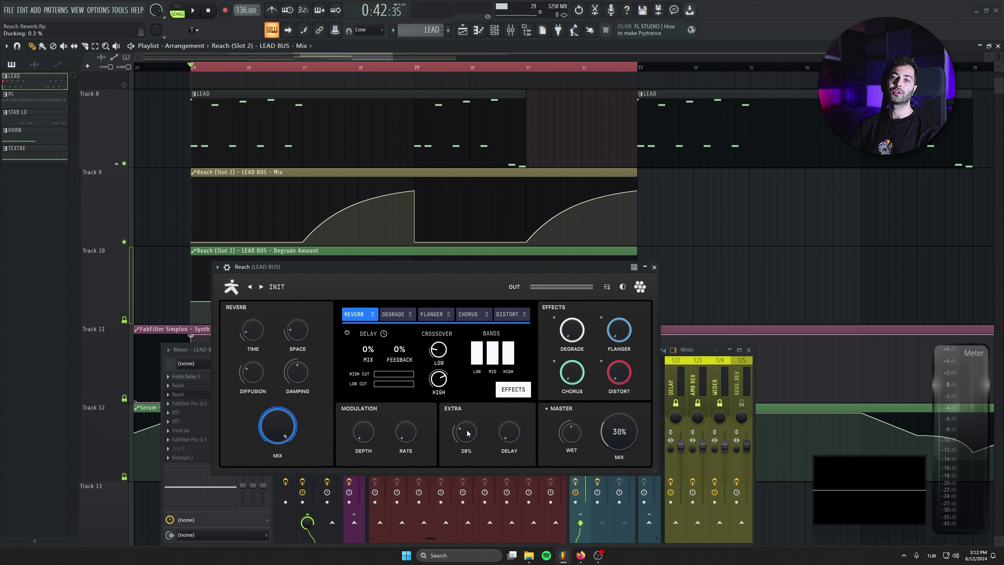
Play the drop to hear the ducked reverb, stop, then play it again
key(space)
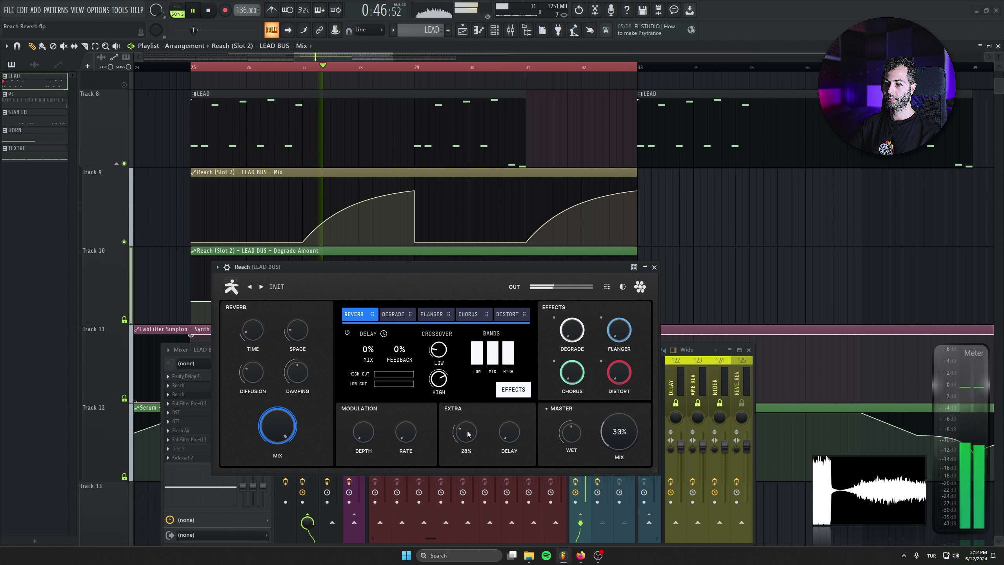
key(space)
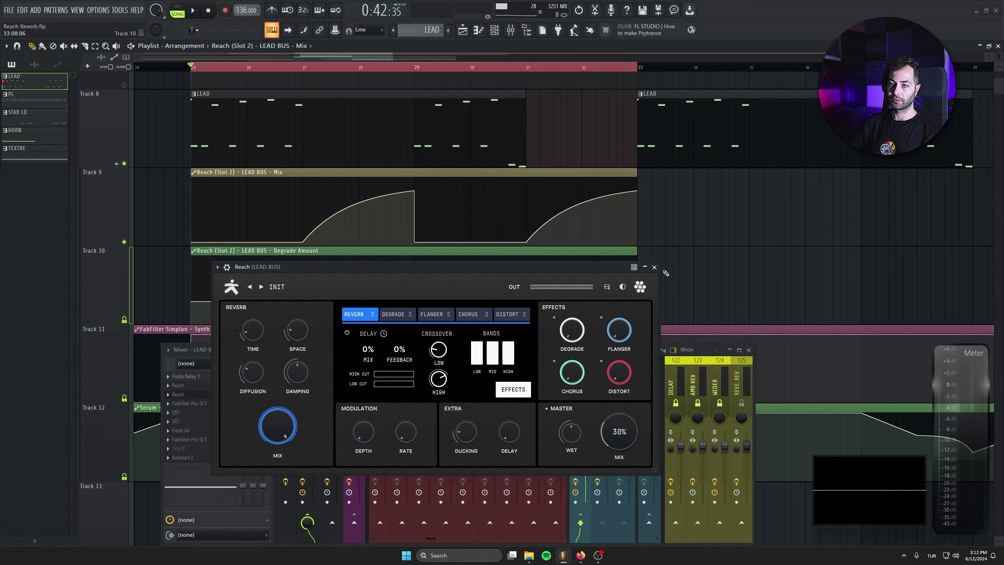
key(space)
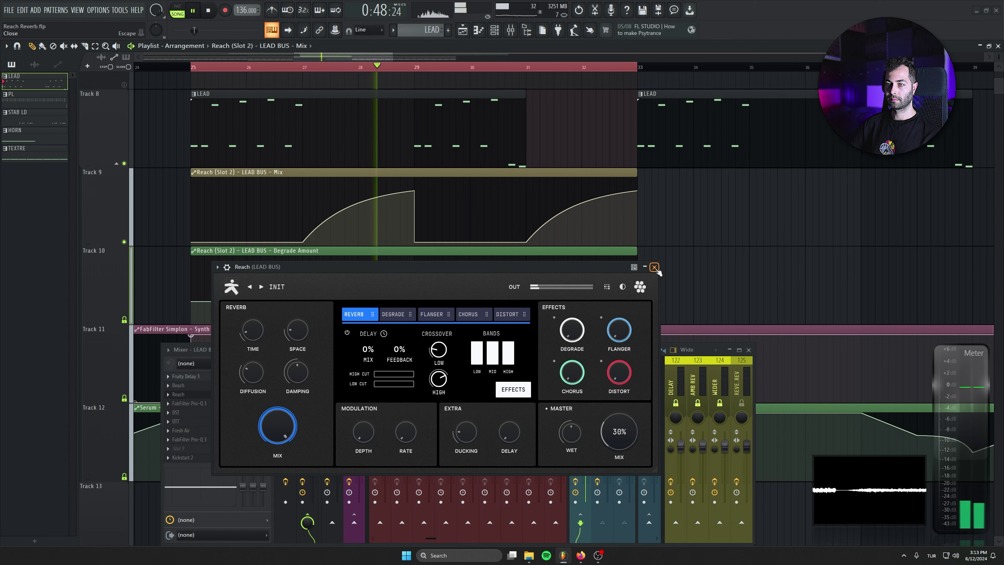
Set the second Reach's Master WET to about 3.6 dB, play the drop, and close the window
key(space)
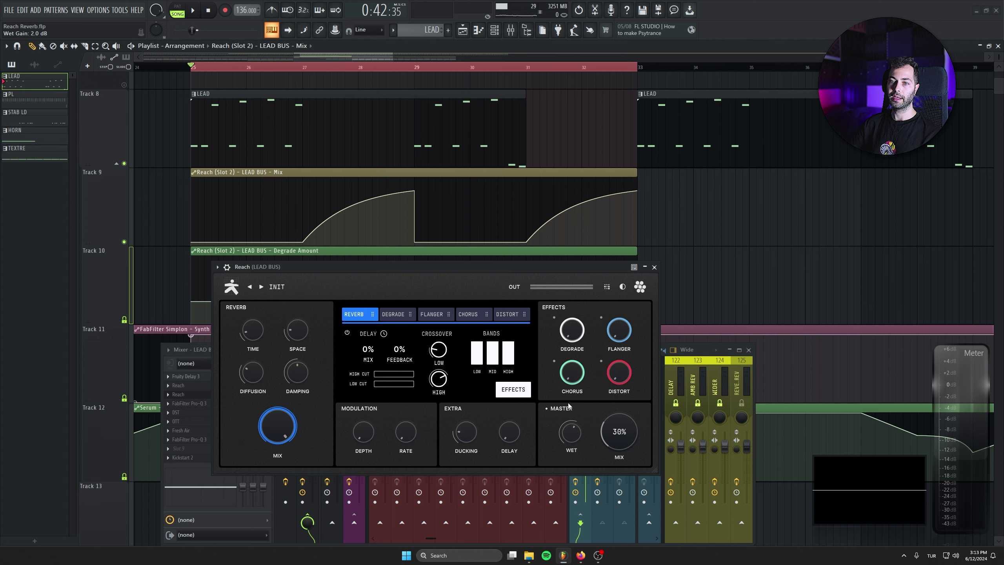
drag(478, 272, 478, 269)
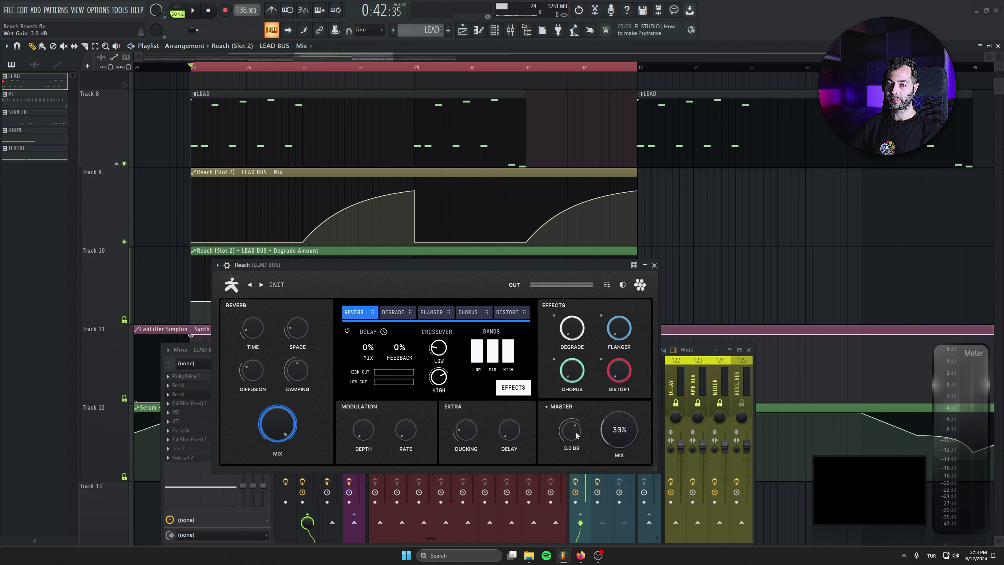
key(space)
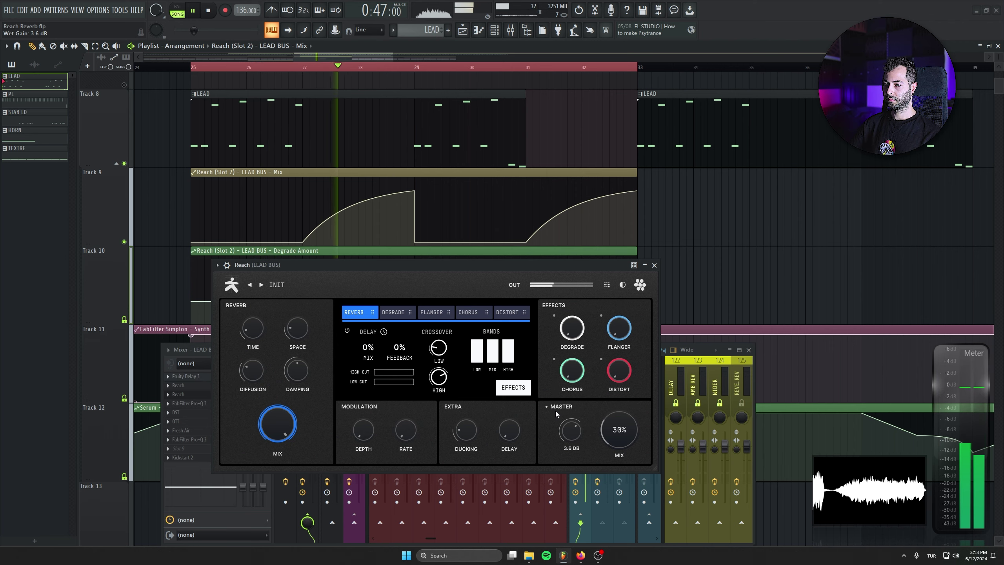
click(654, 265)
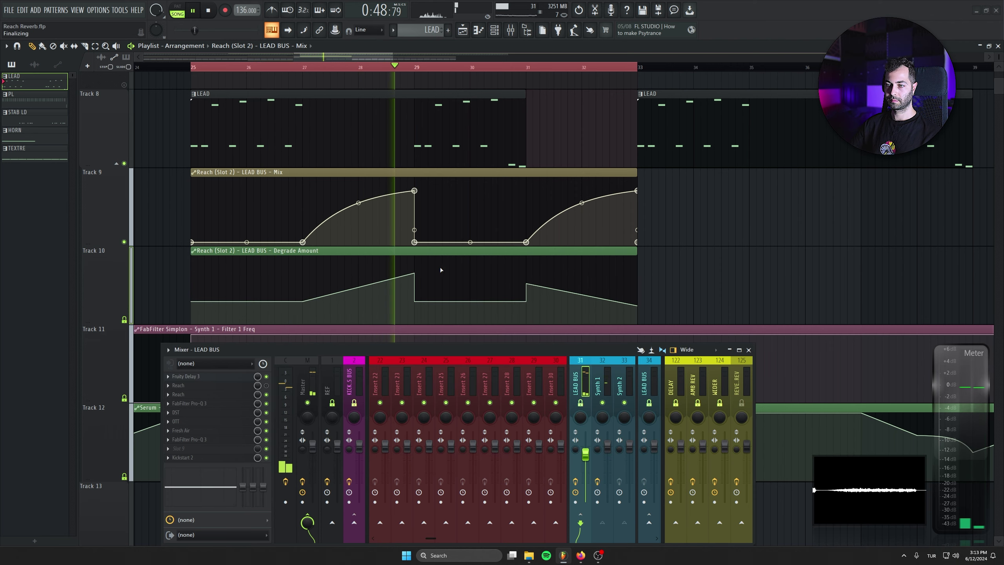
Select both Reach automation clips and clone them to bars 33 and 41
click(266, 385)
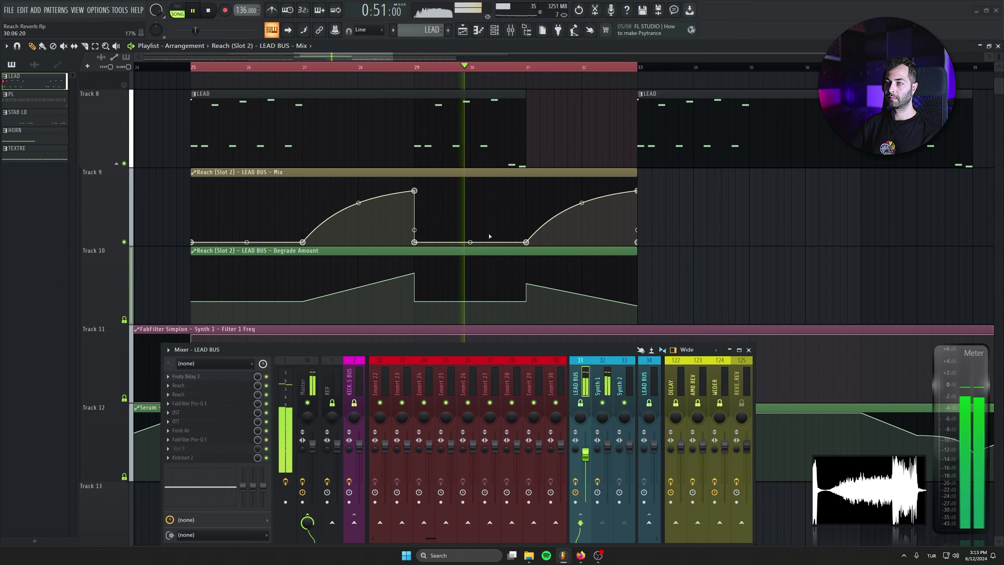
scroll(478, 235, down, 4)
drag(556, 209, 348, 273)
mouse_move(286, 171)
mouse_down()
mouse_move(647, 166)
mouse_move(634, 168)
mouse_up()
scroll(392, 119, down, 3)
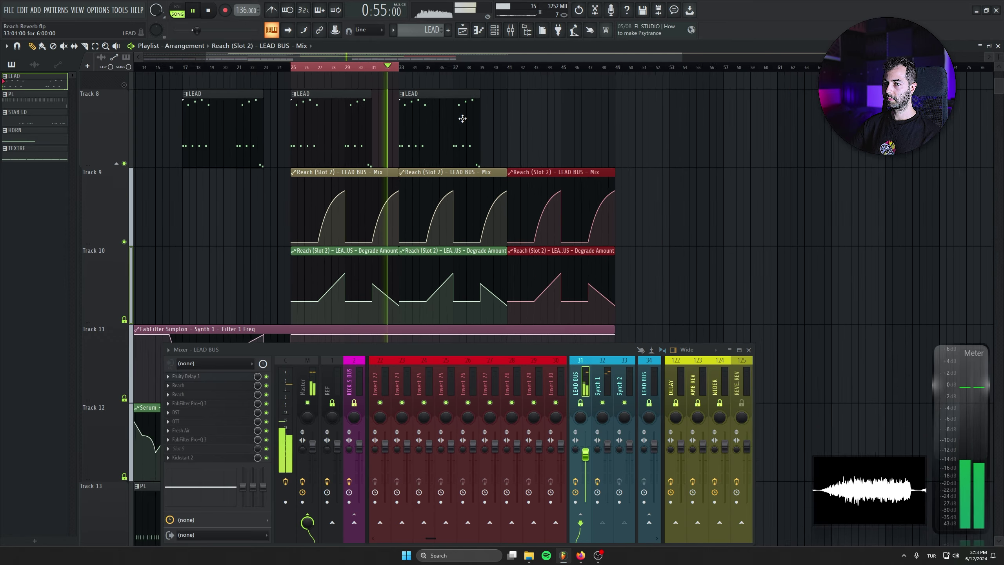
scroll(484, 150, down, 3)
scroll(543, 160, down, 2)
key(space)
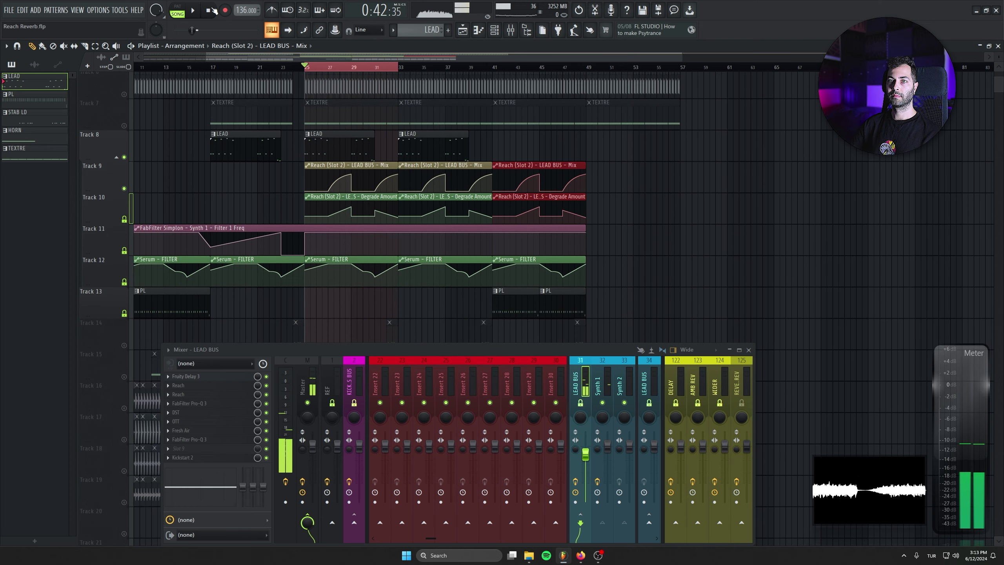
Close the mixer and unmute Tracks 4, 5, 6 and 7 in the playlist
click(749, 349)
scroll(399, 308, up, 4)
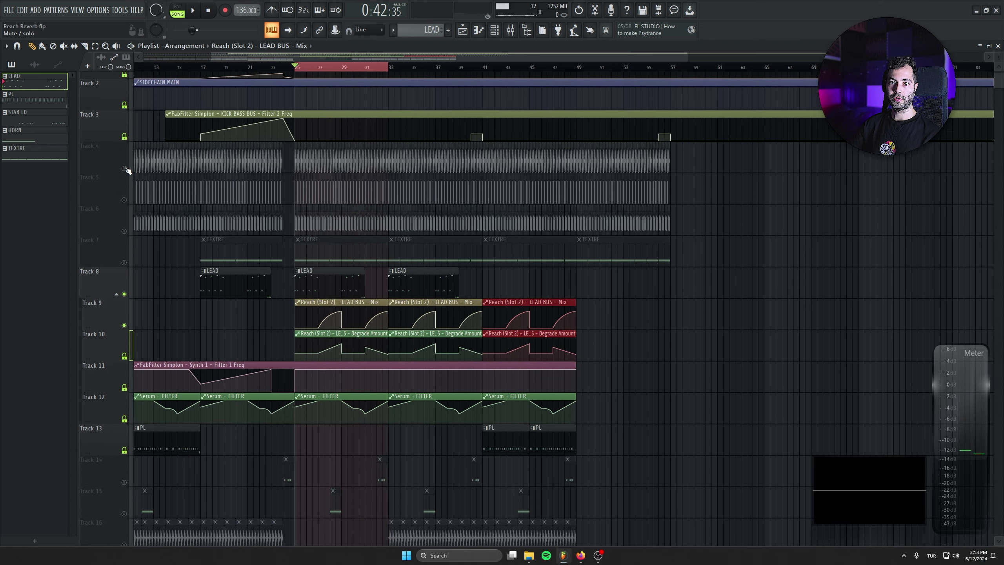
click(124, 168)
click(123, 200)
click(124, 231)
click(123, 263)
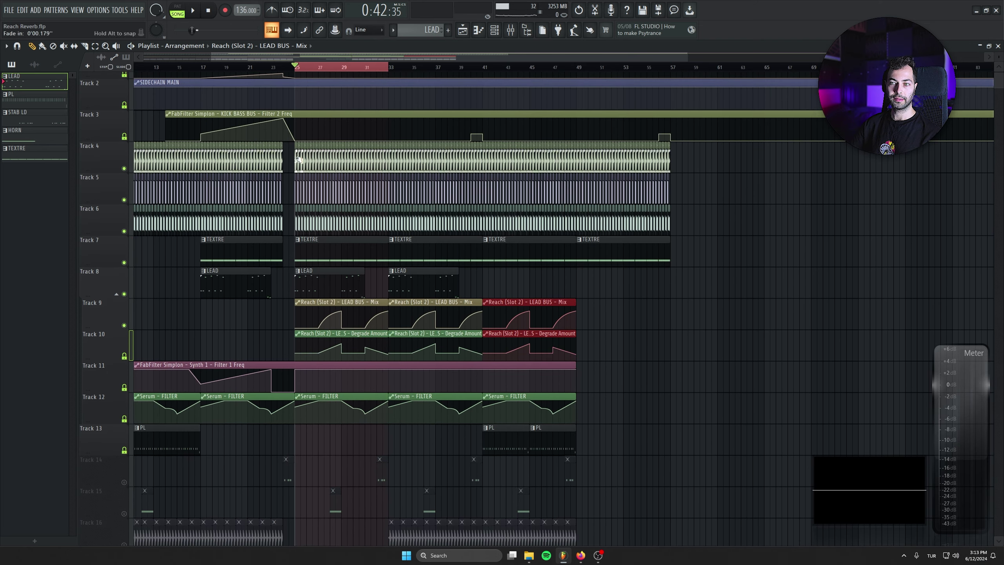
Play bars 25–57, delete a stray clip on Track 8, and bring the Mixer back
drag(295, 67, 680, 68)
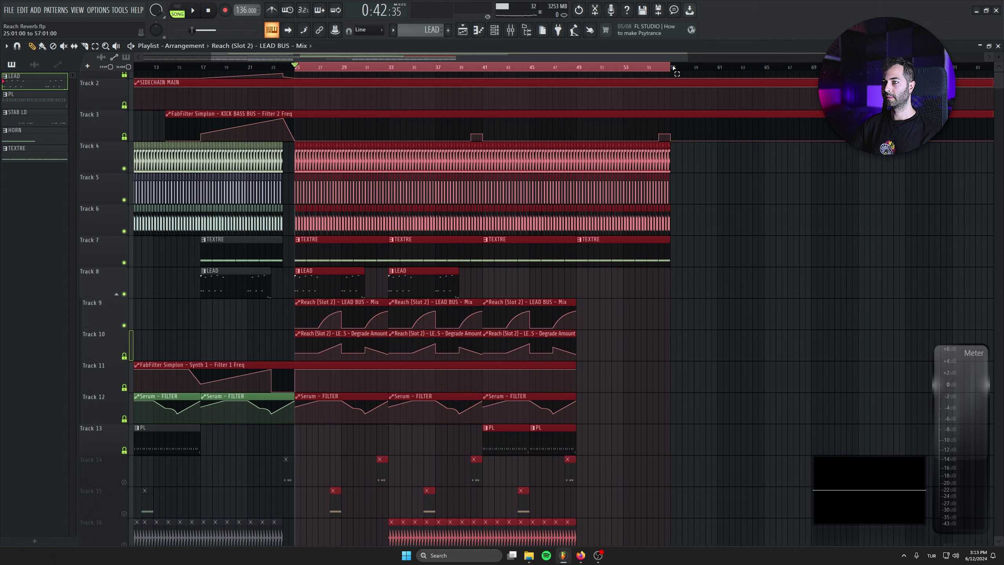
key(space)
click(769, 289)
right_click(805, 289)
click(510, 31)
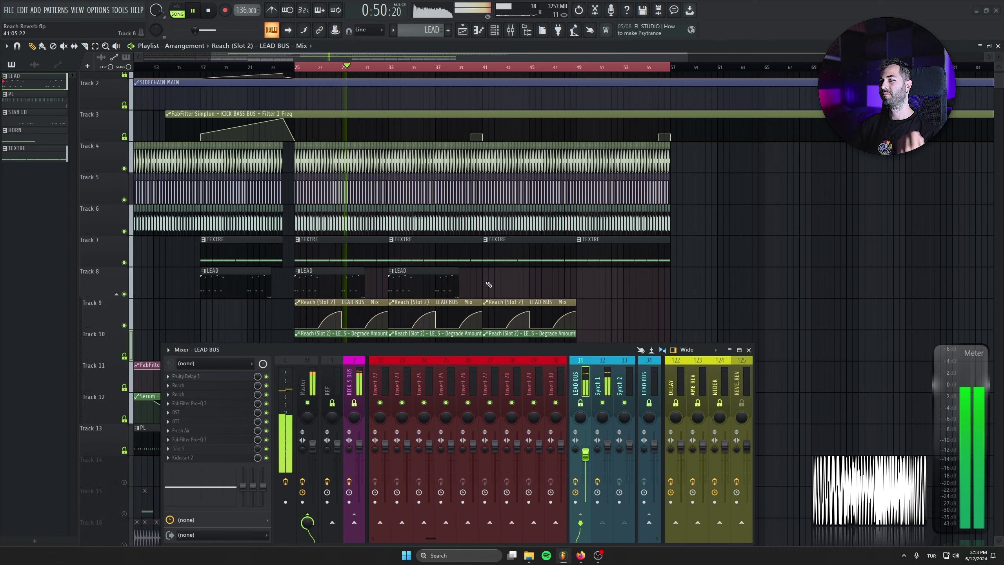
Scroll down to Tracks 14 and 15 and unmute both
scroll(489, 284, down, 7)
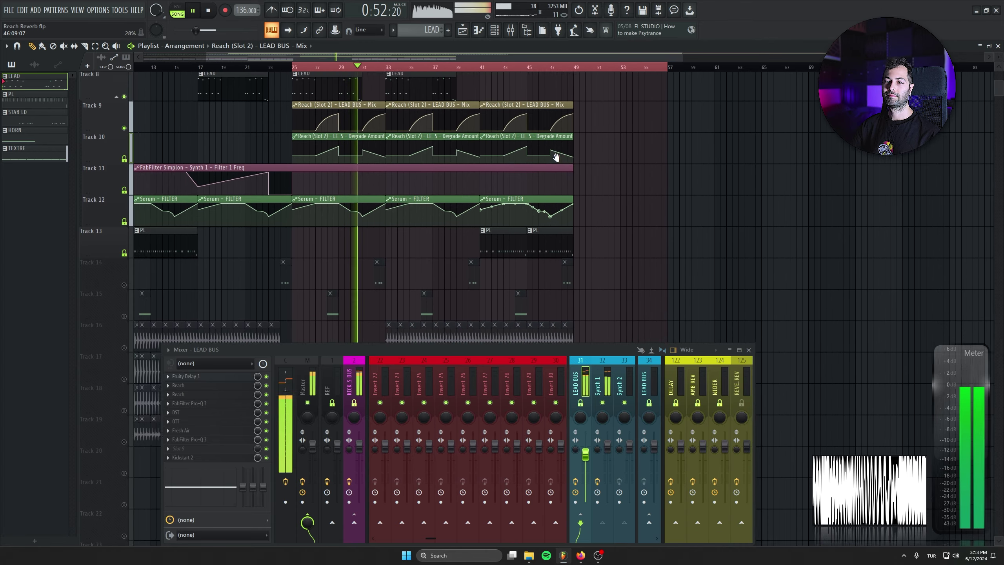
drag(556, 154, 569, 96)
right_click(393, 208)
right_click(347, 240)
click(124, 250)
click(124, 220)
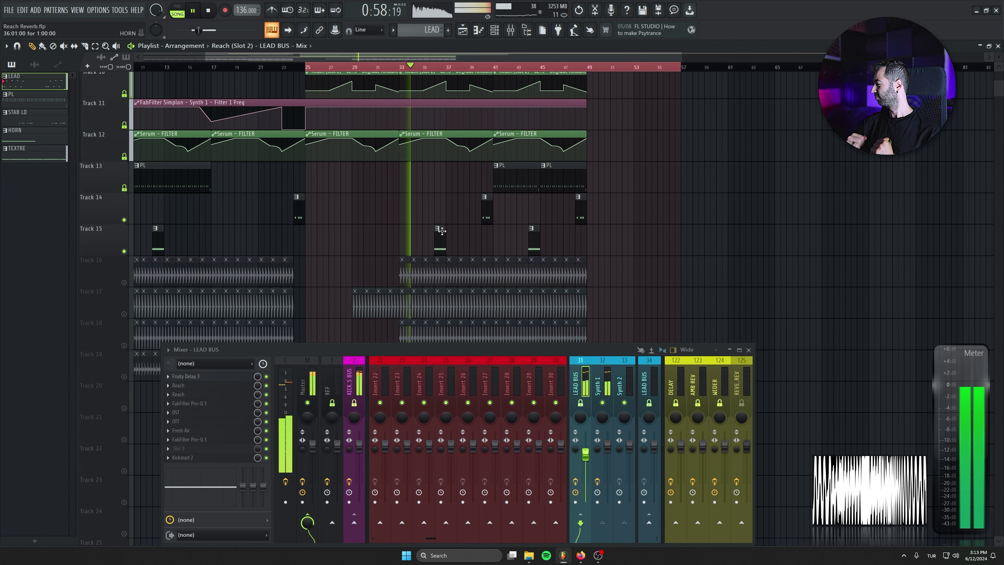
Undo, redo and toggle the mutes to compare, leaving Tracks 14 and 15 unmuted, then stop
key(ctrl+z)
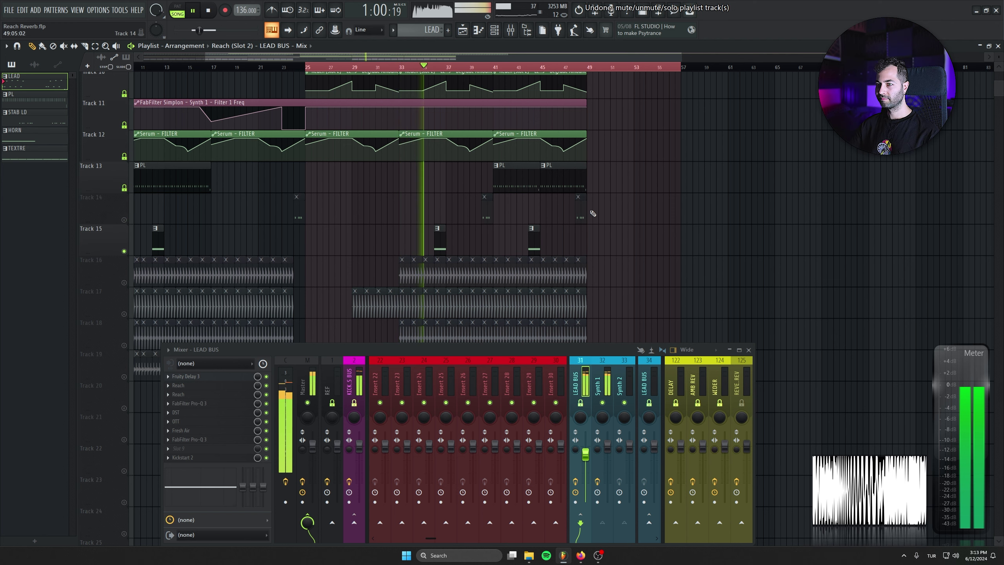
key(ctrl+z)
key(ctrl+shift+z)
click(124, 220)
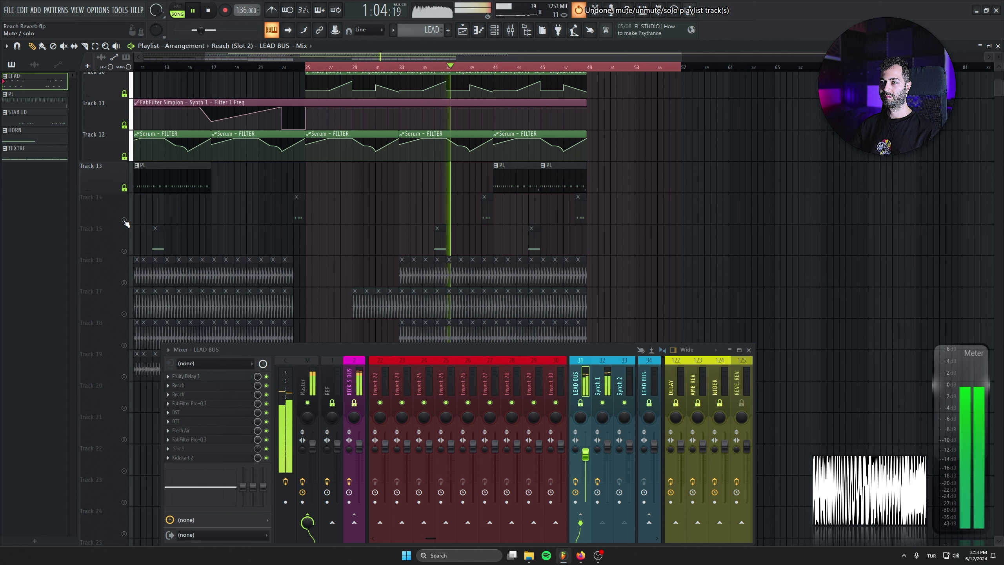
click(123, 251)
click(123, 252)
scroll(436, 258, down, 2)
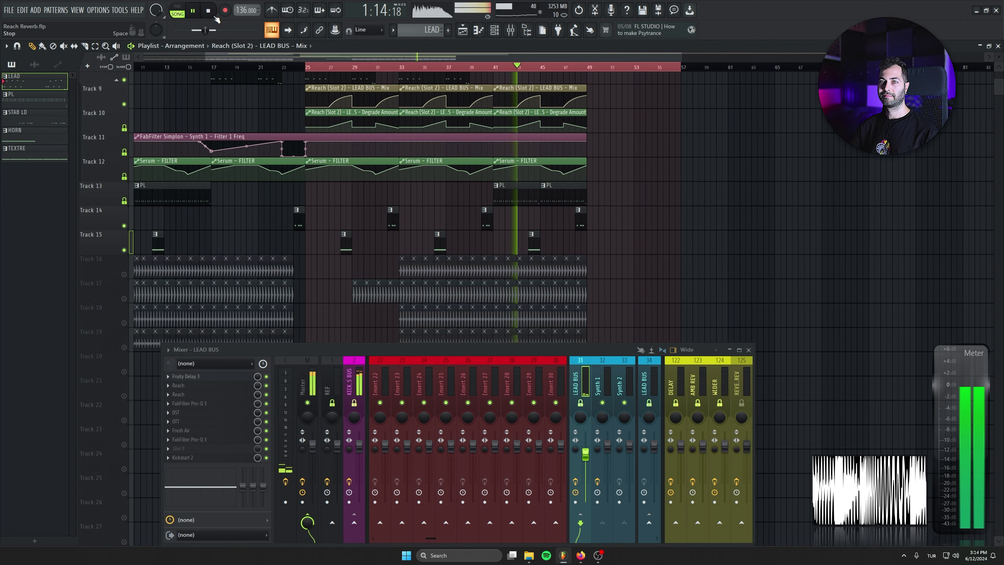
key(space)
Select the PL clip's pattern and load Reach into an empty FX slot on the PL insert
click(495, 68)
scroll(586, 243, up, 4)
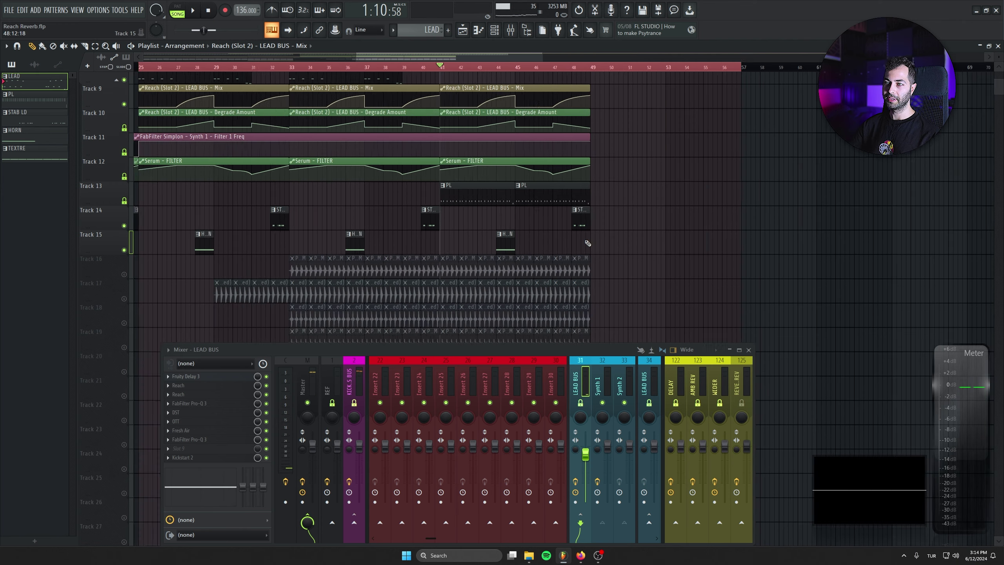
scroll(587, 243, up, 2)
click(429, 175)
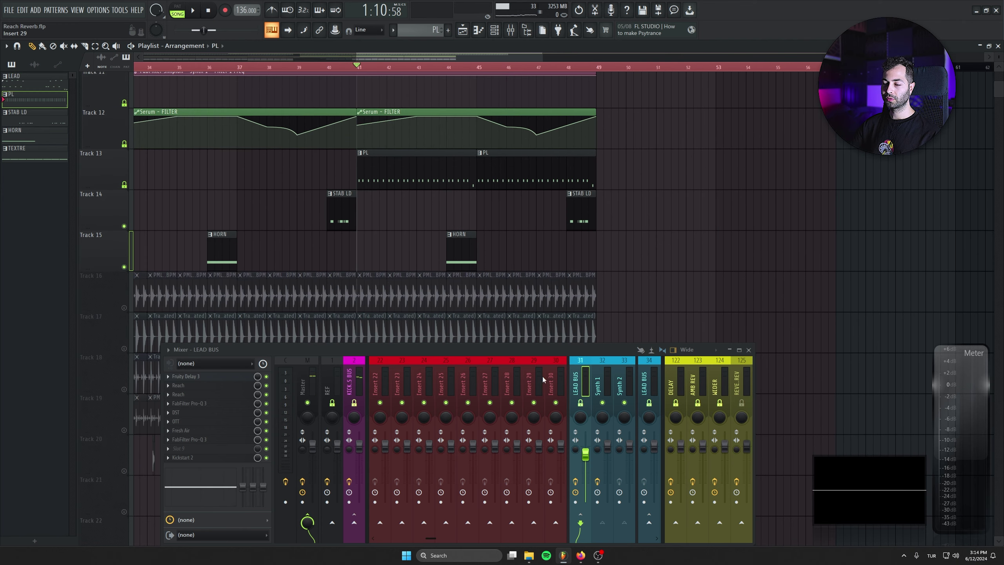
scroll(542, 377, down, 5)
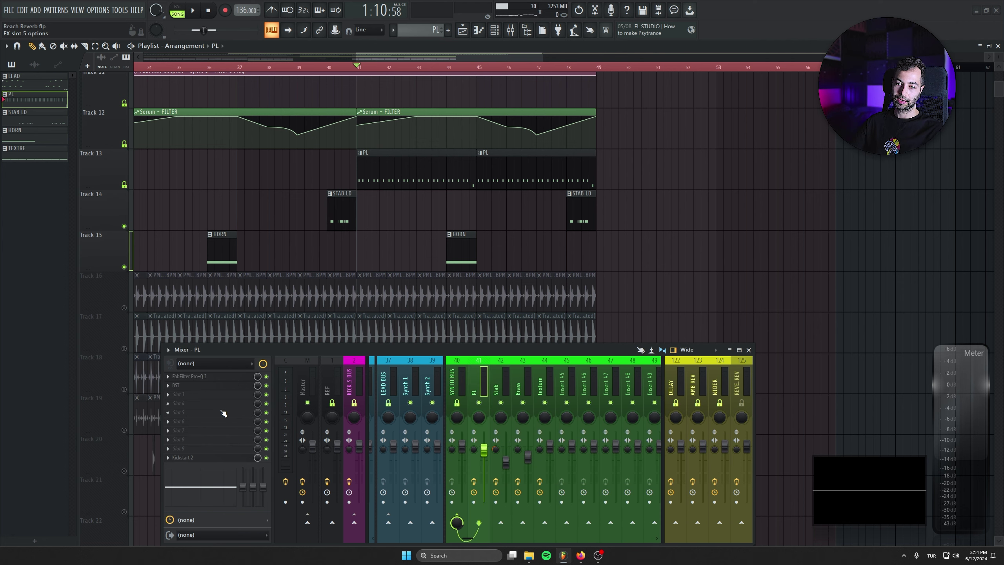
click(227, 396)
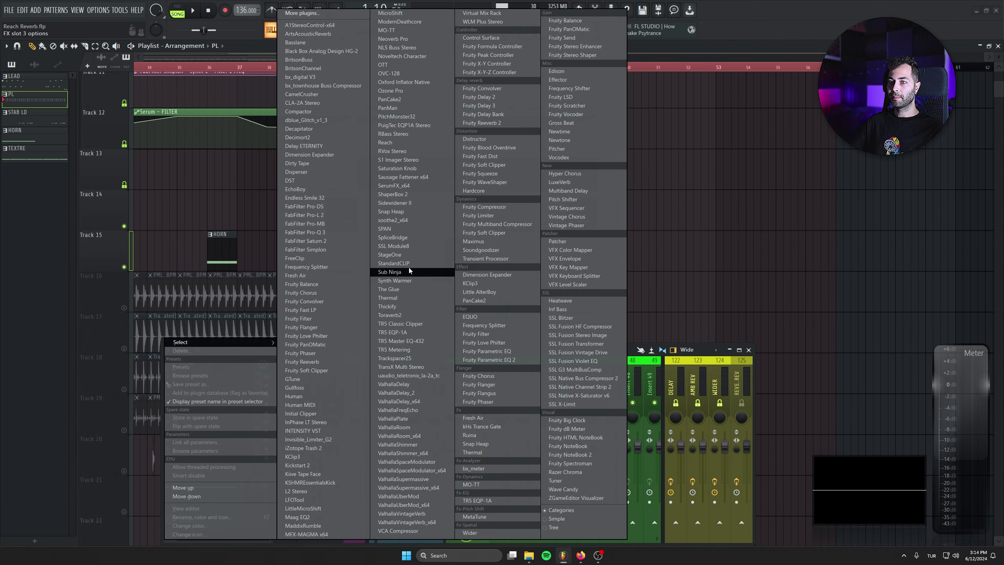
click(421, 142)
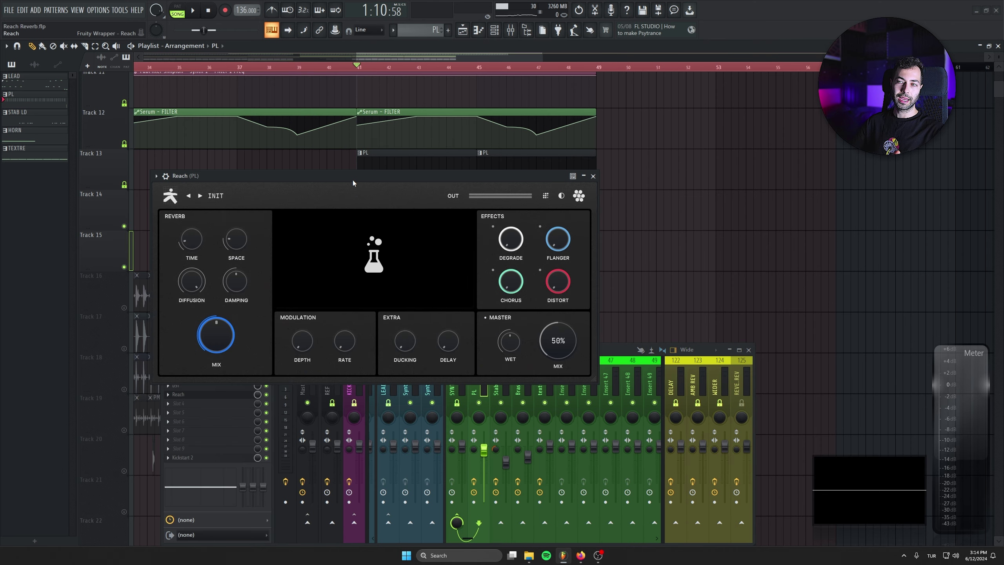
Move the Reach window aside and browse to the user folder in its preset menu
drag(353, 181, 355, 225)
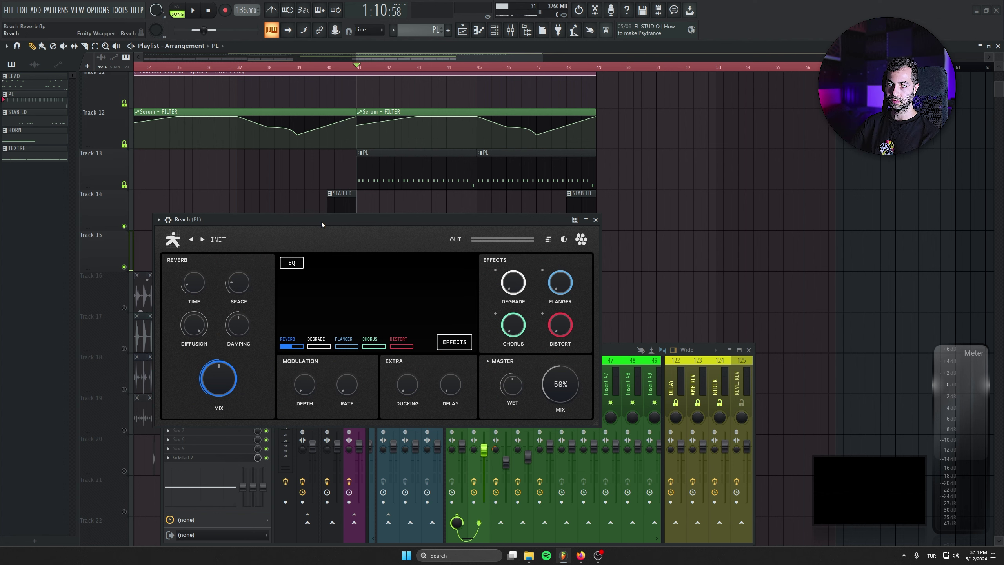
drag(322, 222, 328, 231)
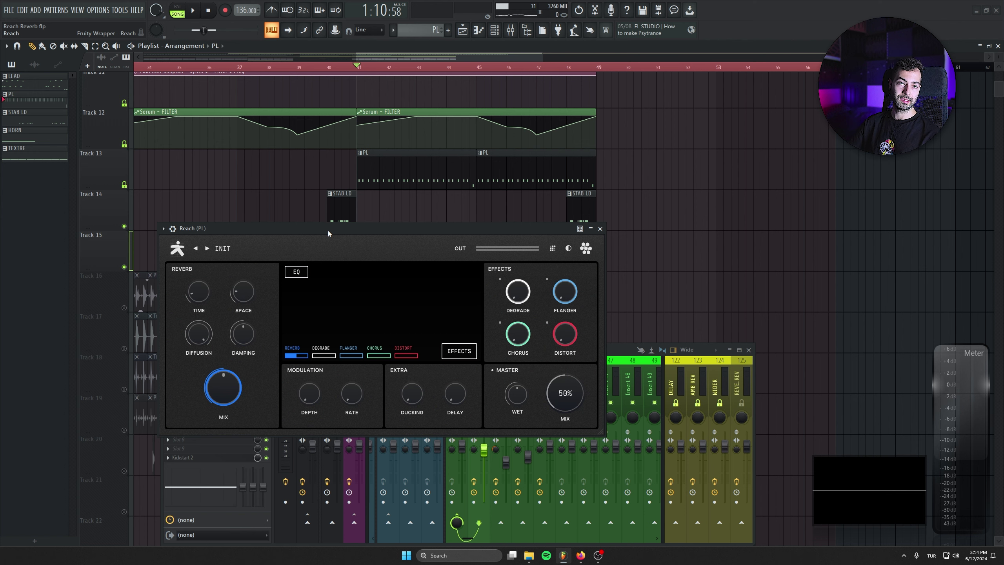
click(230, 249)
click(312, 315)
Load Reach's General preset on the PL channel and close the preset browser
click(387, 286)
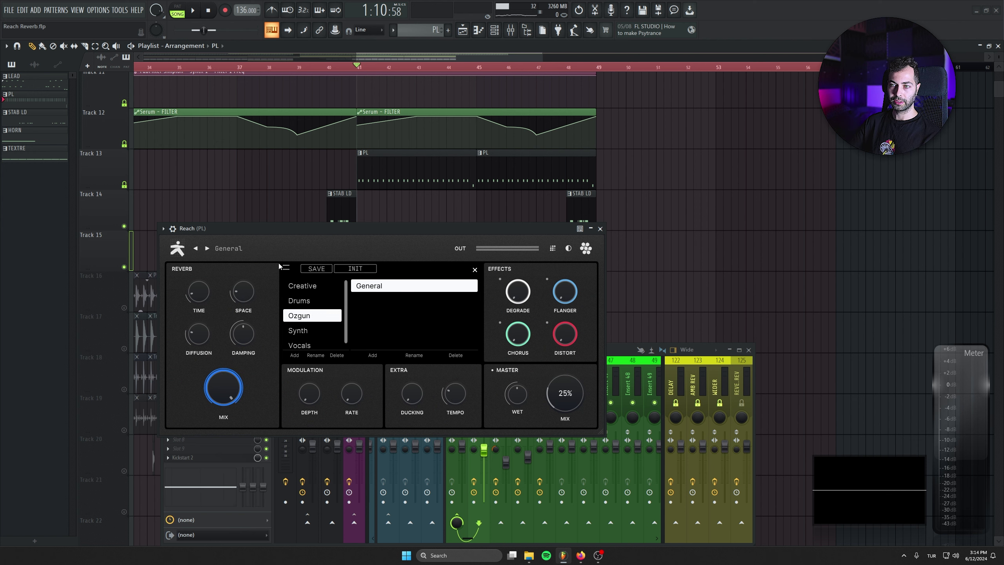
click(475, 271)
drag(318, 230, 360, 221)
Play the drop, settle Reach's master mix around 28%, then show the reverb effect settings
key(space)
drag(698, 394, 673, 367)
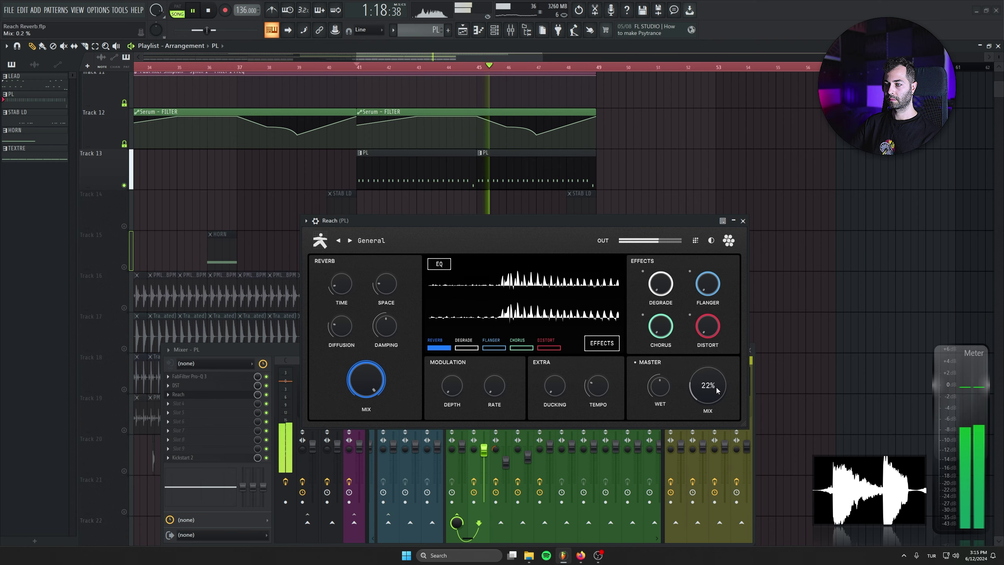
drag(717, 391, 717, 393)
mouse_move(308, 298)
mouse_move(413, 224)
mouse_down()
mouse_move(387, 237)
mouse_move(414, 235)
mouse_up()
key(space)
click(208, 11)
click(573, 357)
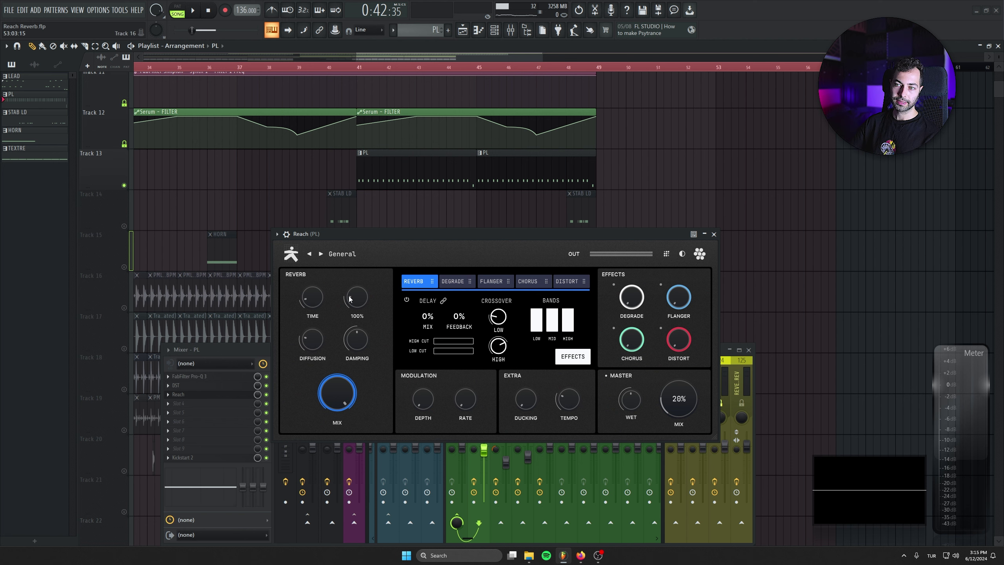
Set the delay's tempo division to 1/2D and reset the ducking to 0%
mouse_move(312, 307)
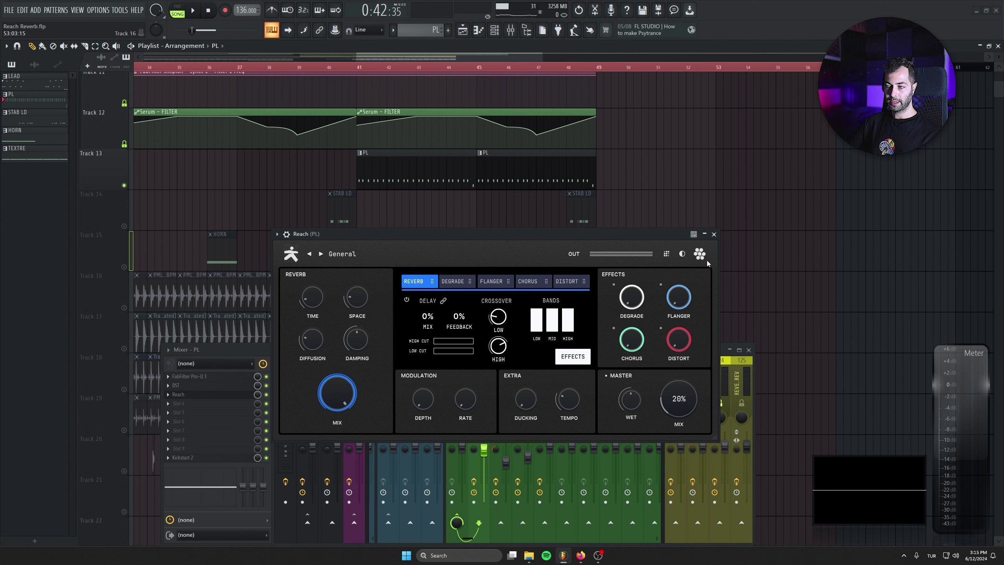
mouse_move(569, 389)
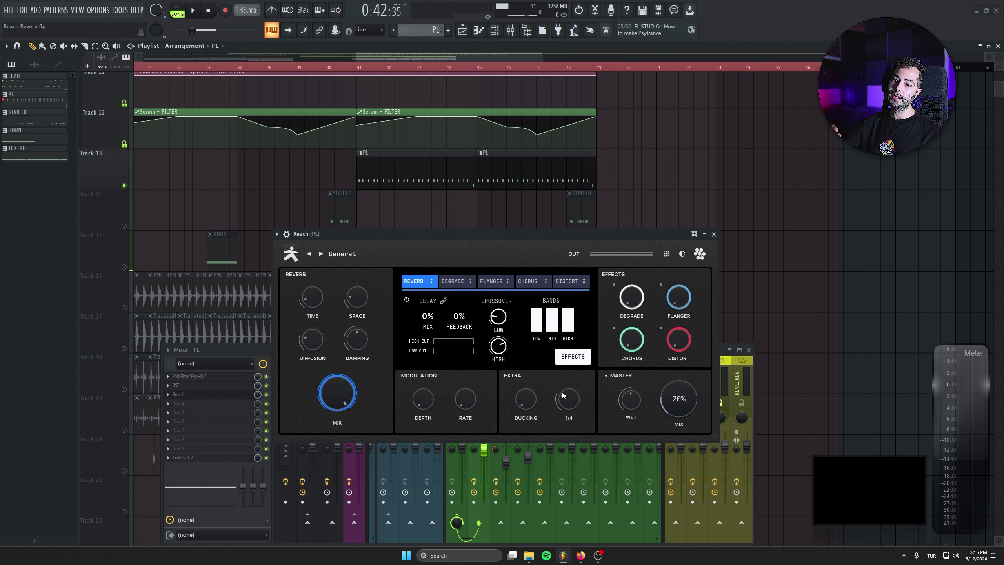
drag(564, 394, 574, 447)
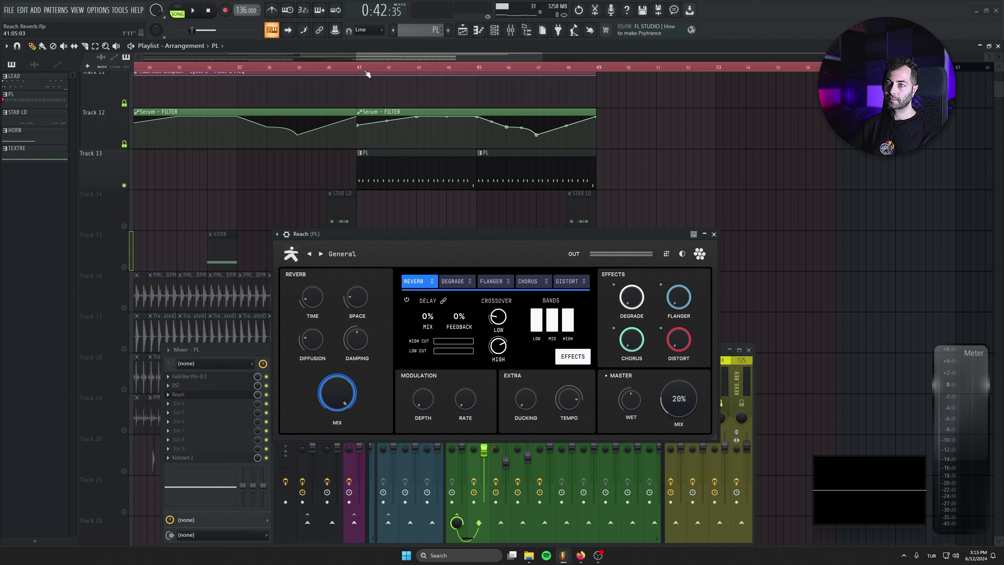
key(space)
mouse_move(570, 403)
drag(570, 403, 518, 241)
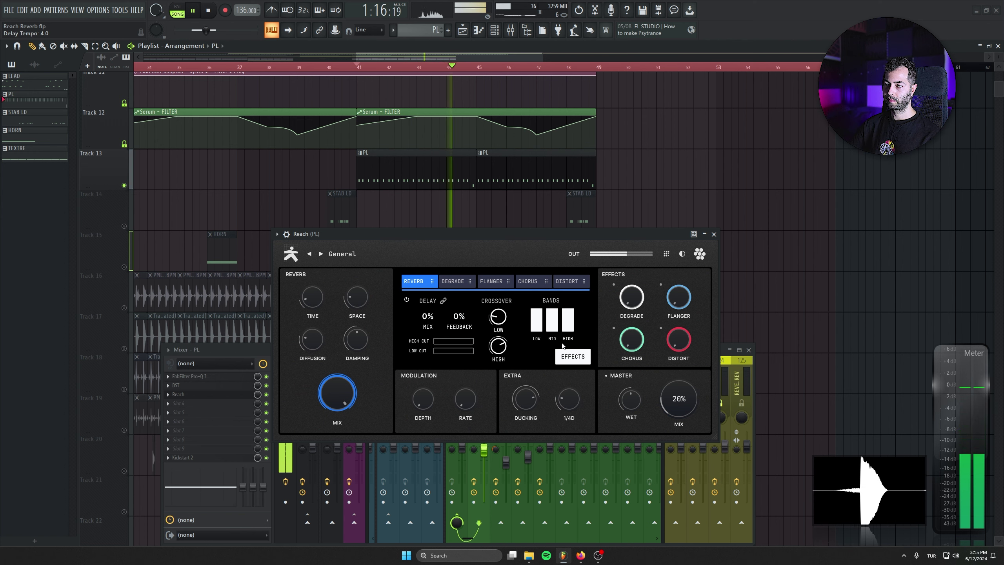
double_click(534, 397)
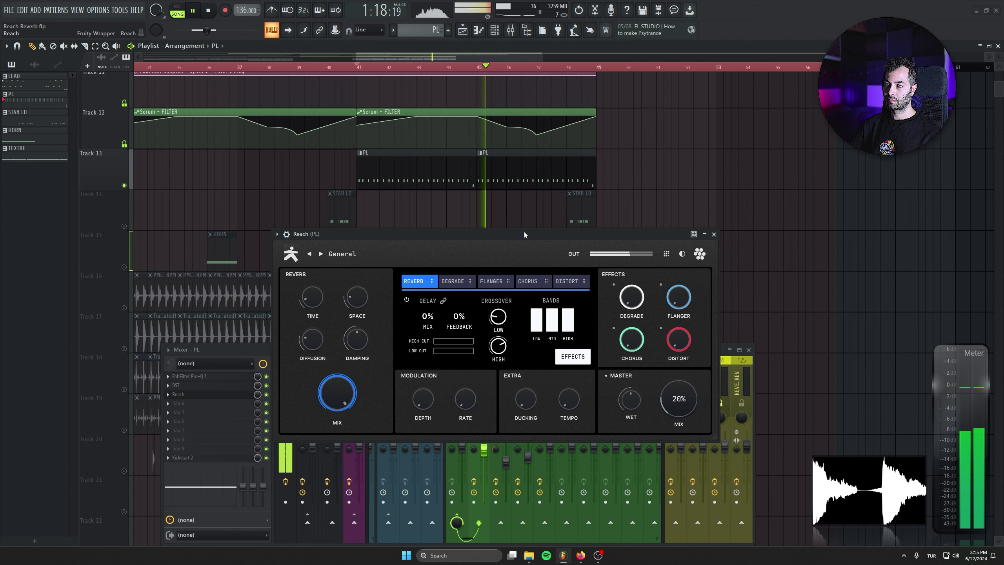
Try the delay's tempo-sync mode and a 68 ms delay time, then play the drop
click(442, 301)
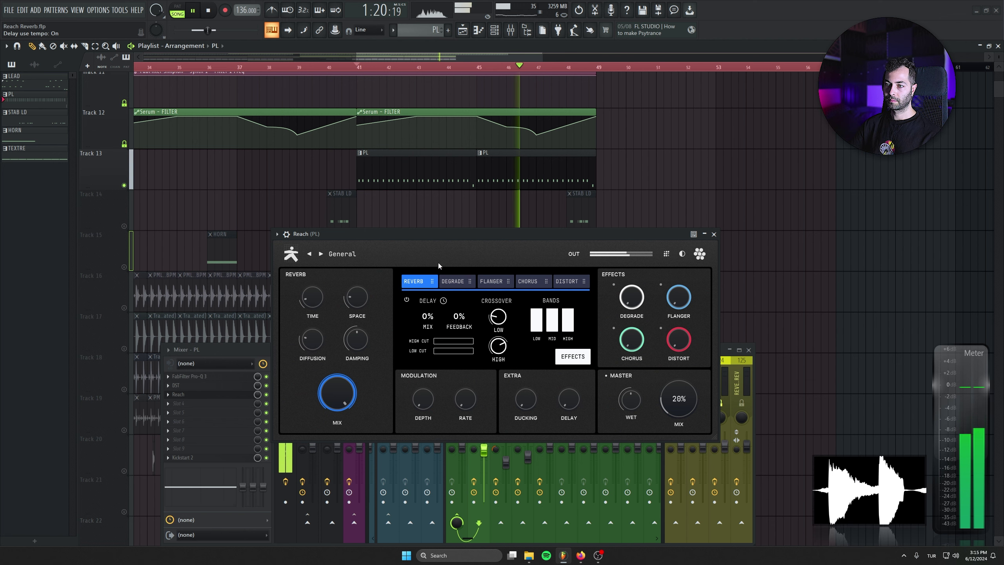
key(space)
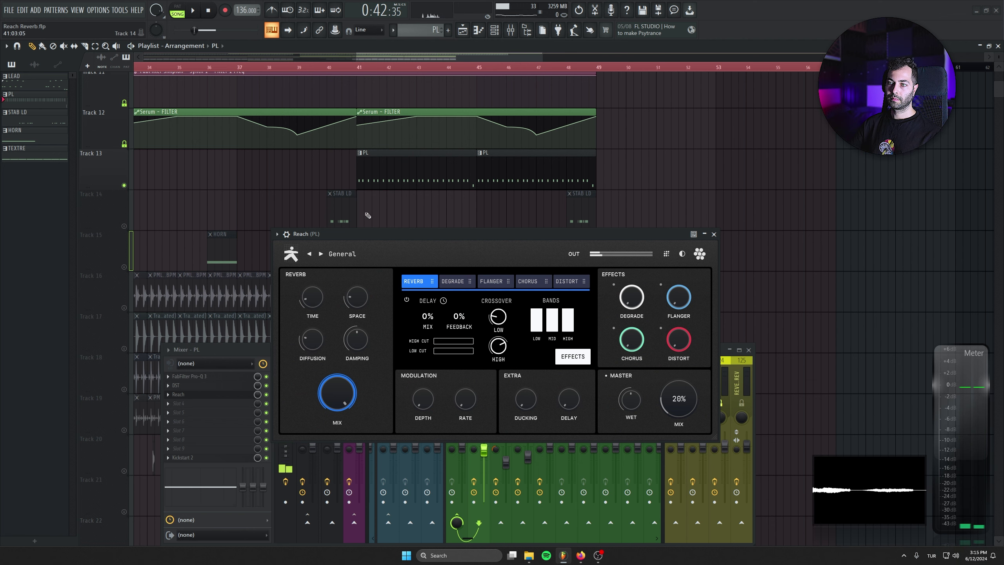
click(443, 300)
click(443, 300)
drag(573, 407, 563, 386)
click(444, 300)
click(443, 300)
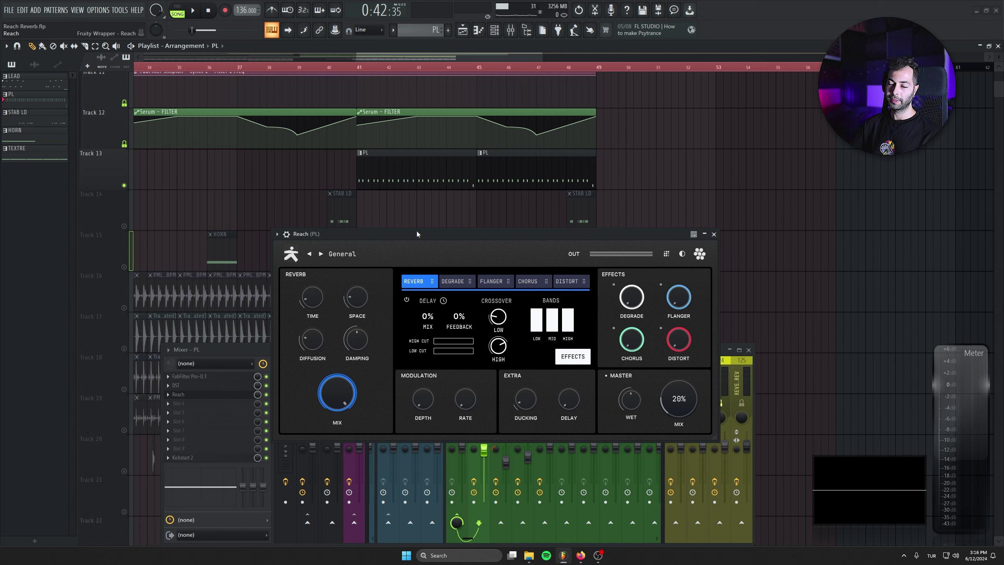
key(space)
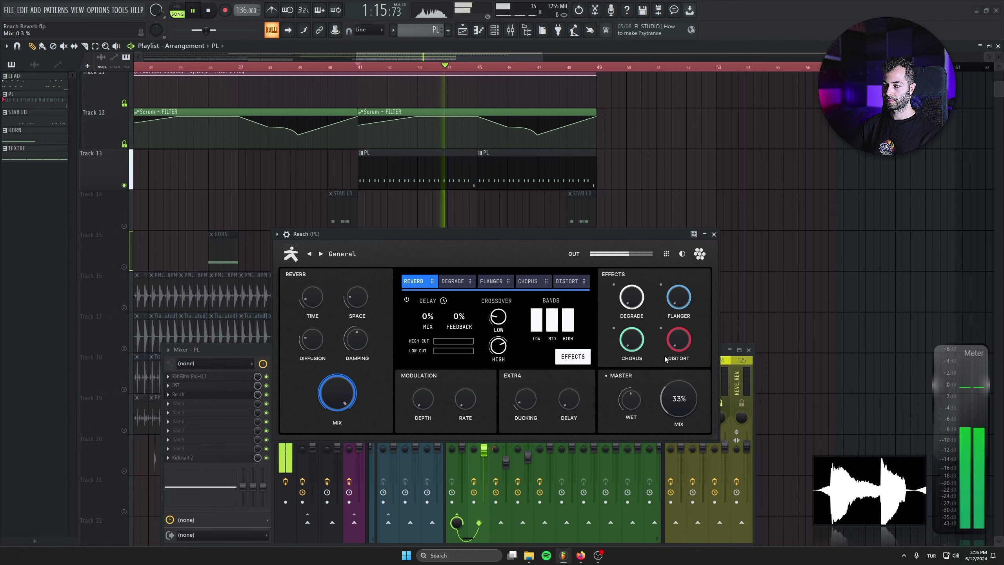
Unmute Tracks 14 onward and lower the PL mixer channel to 93% volume
drag(527, 234, 534, 253)
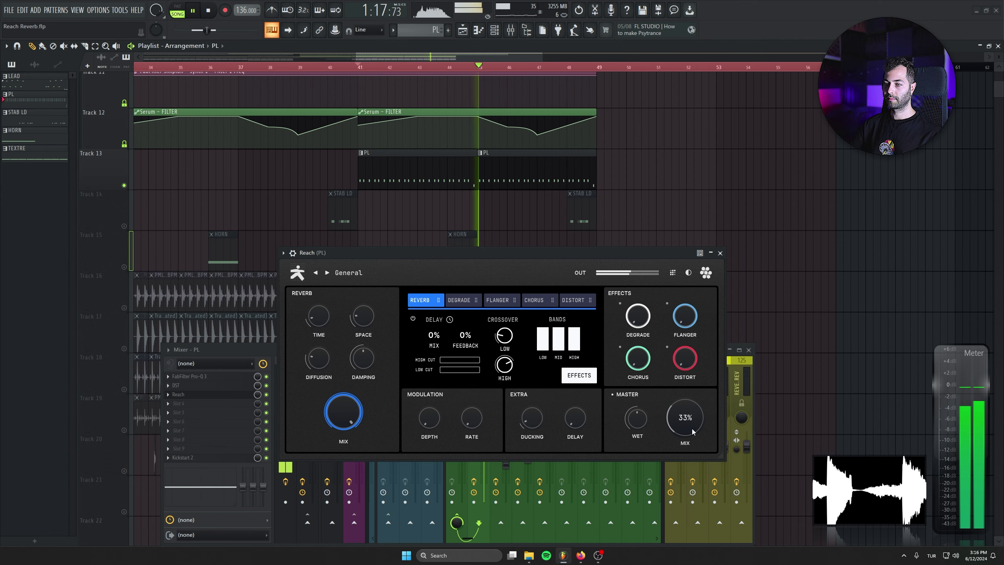
click(233, 351)
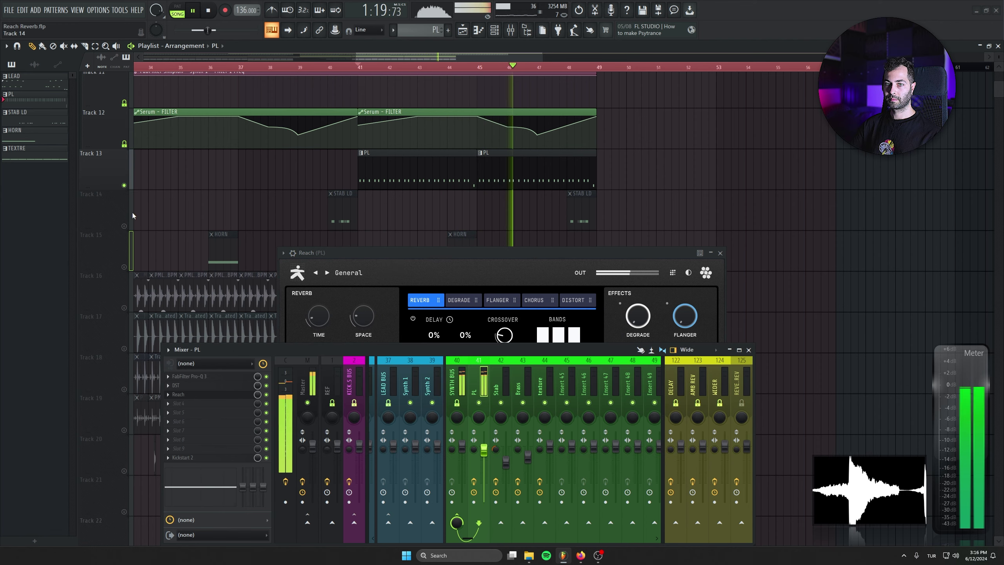
click(124, 226)
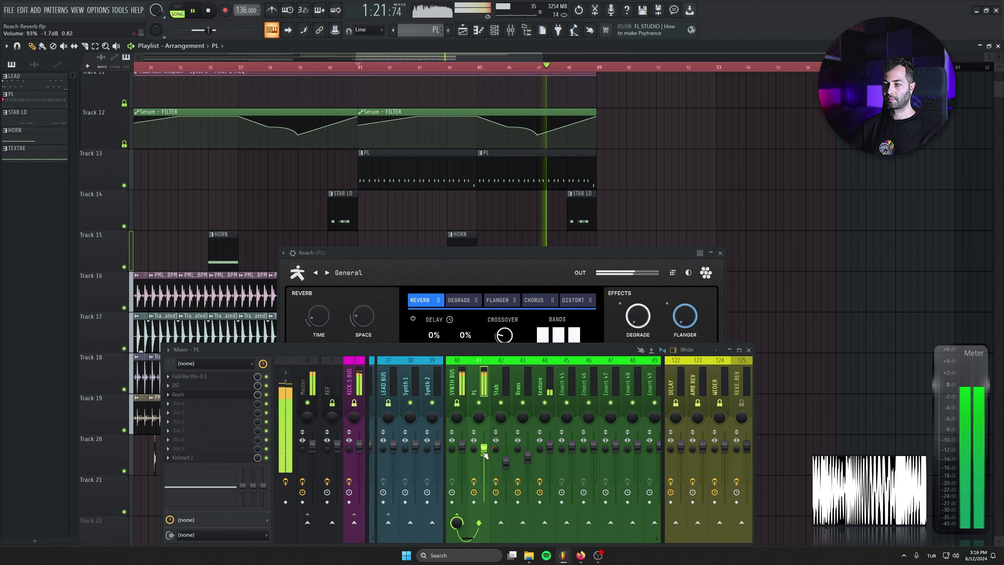
drag(484, 450, 484, 450)
click(504, 284)
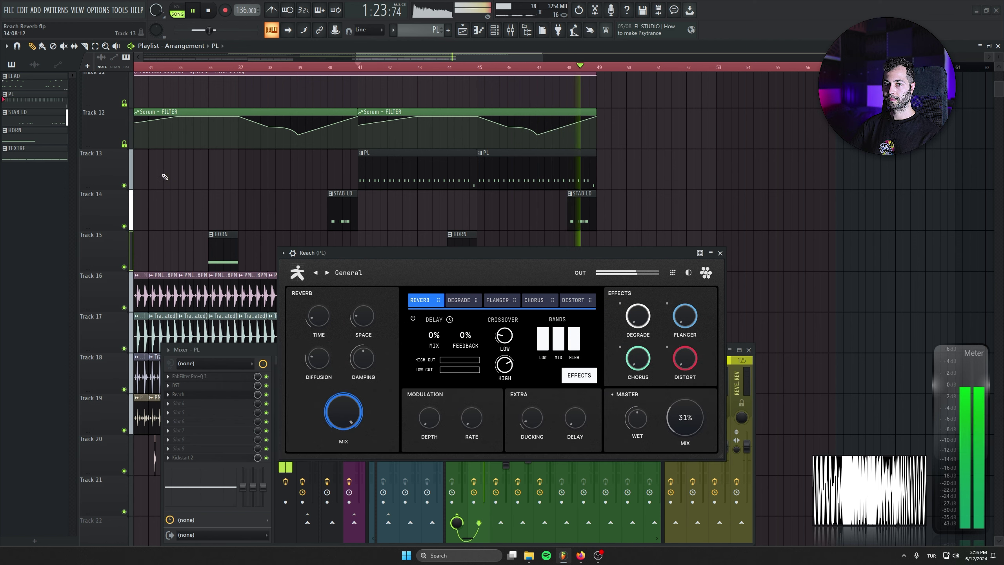
Solo Track 13 (PL), set bars 41–49 as the playback range, and stop playback
right_click(124, 185)
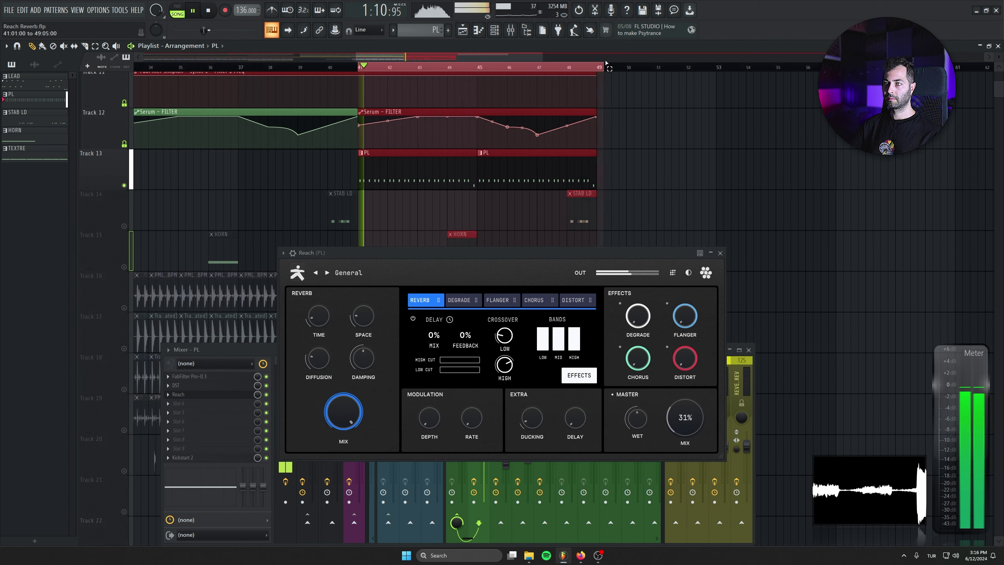
drag(357, 66, 600, 66)
key(space)
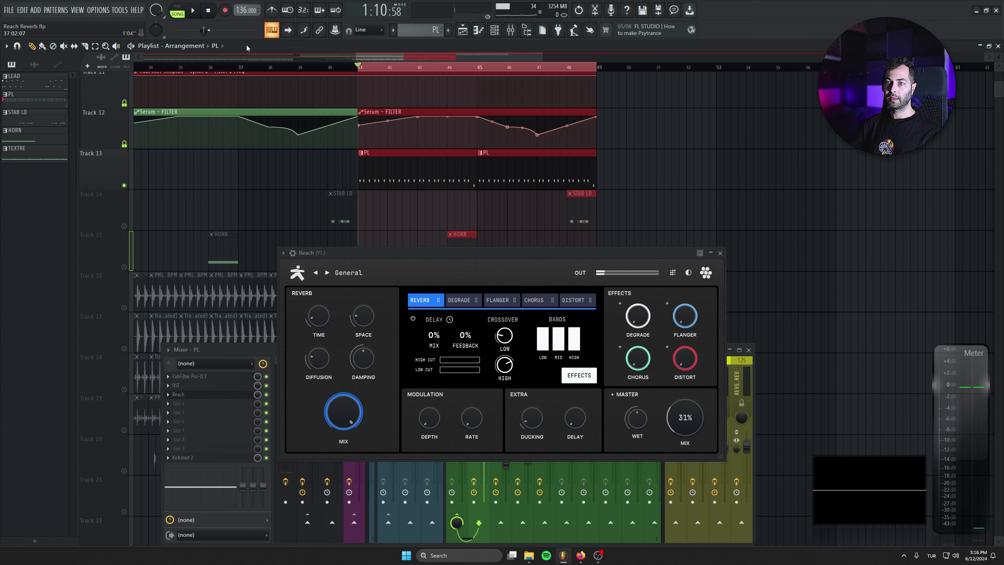
Show the PL reverb's EQ graph in Reach and place the EQ post-reverb
click(579, 375)
click(417, 297)
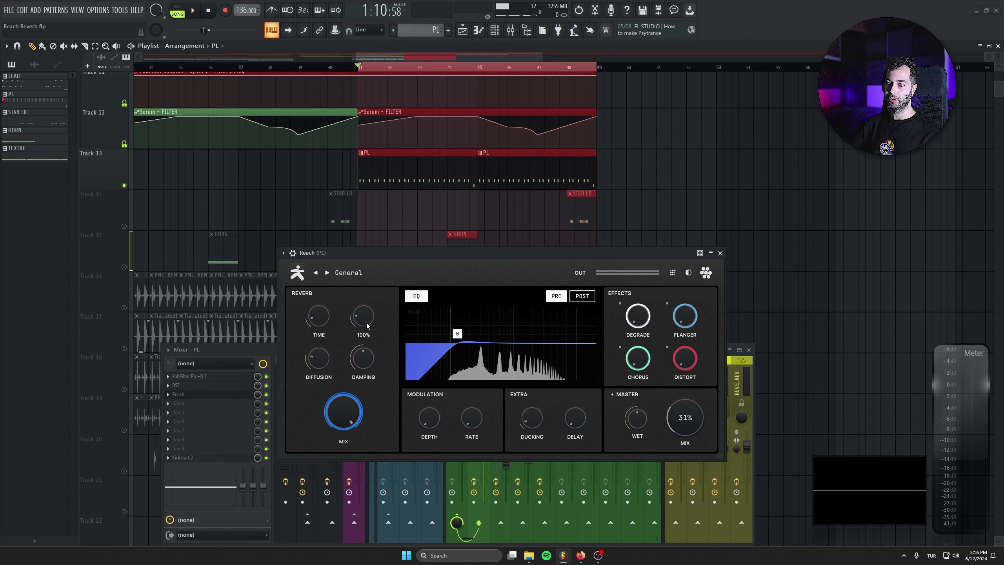
click(583, 297)
click(583, 297)
click(582, 296)
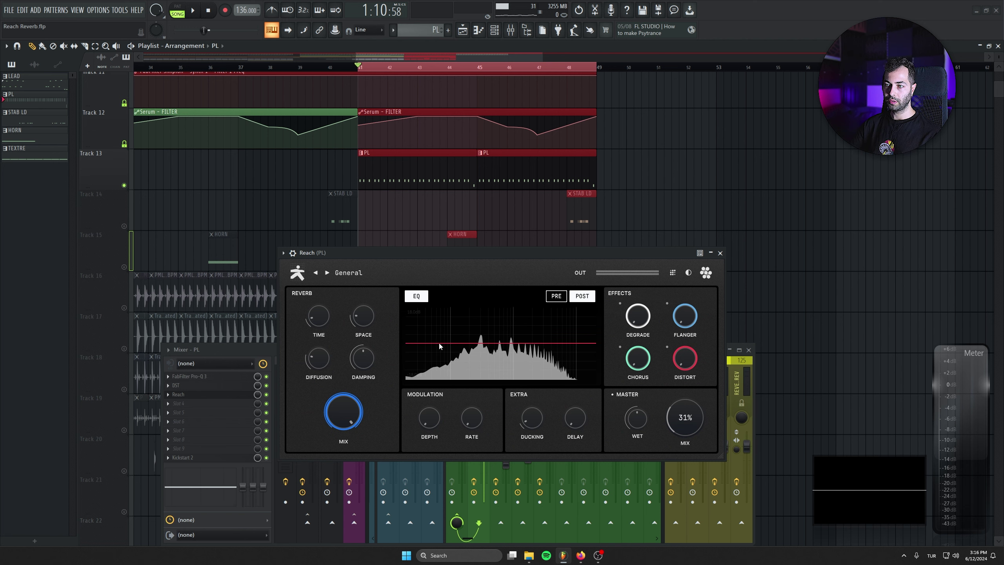
Turn the low EQ band into a high-pass cut and raise it to about 1541Hz while auditioning
right_click(416, 346)
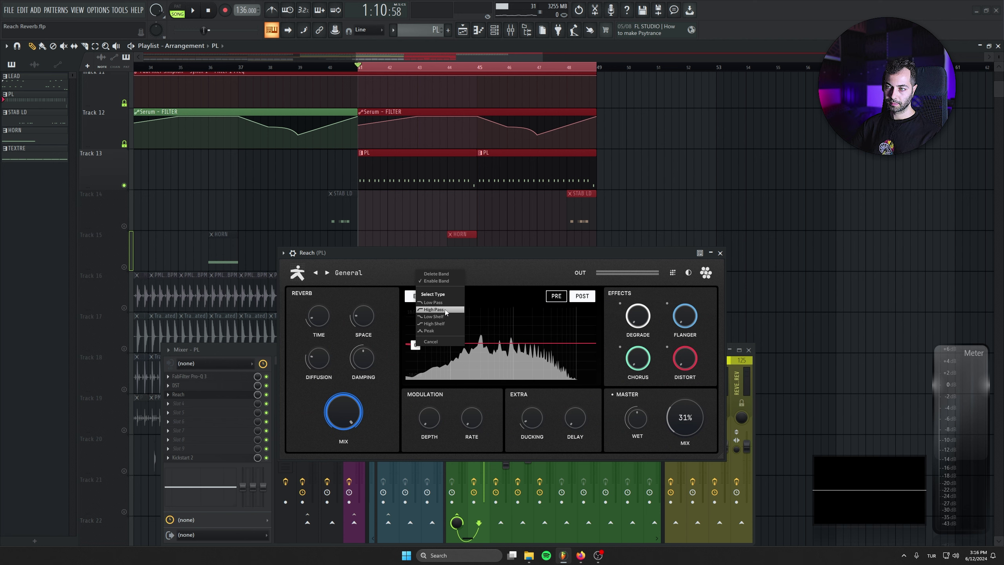
click(430, 336)
drag(417, 347, 496, 353)
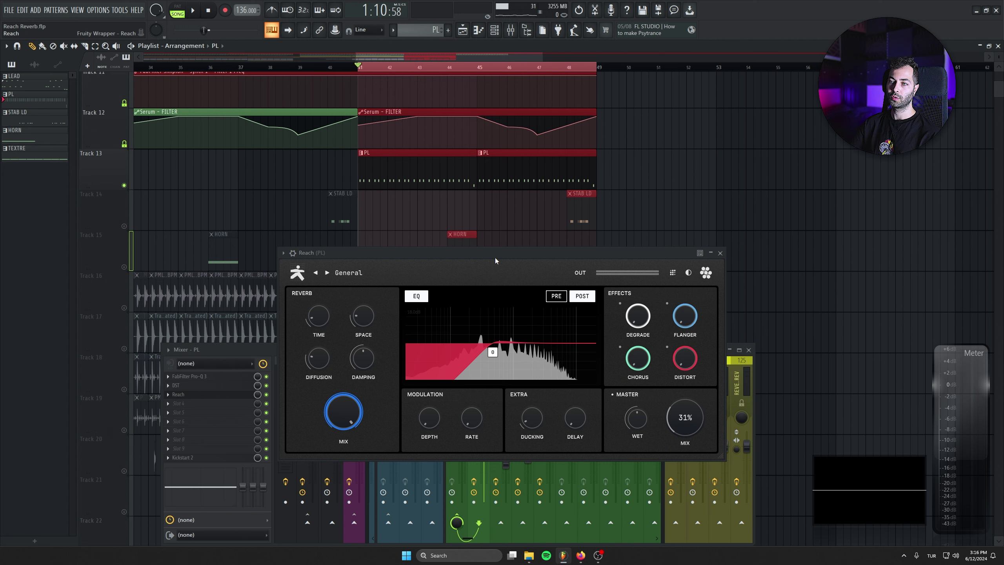
key(space)
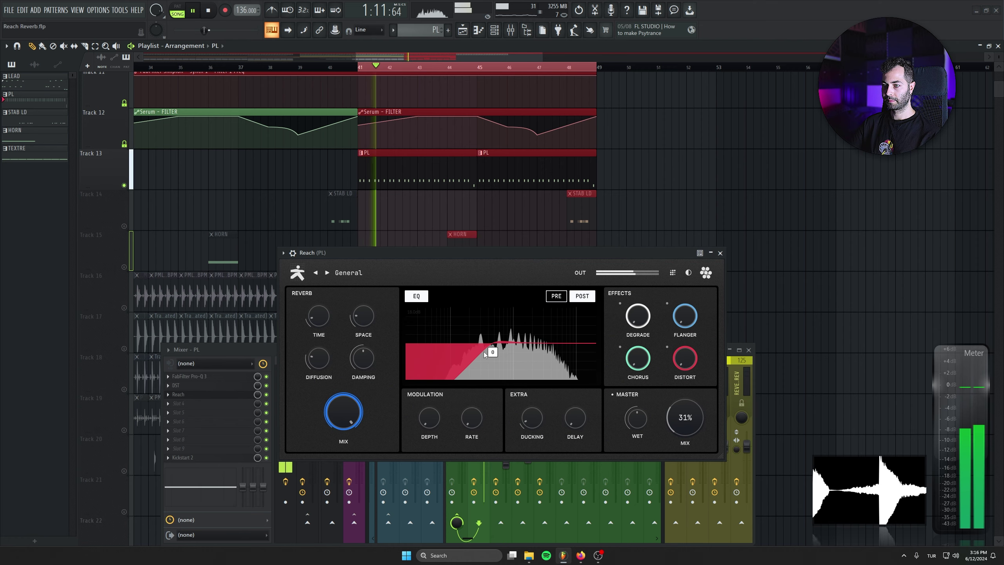
drag(492, 352, 583, 368)
click(208, 10)
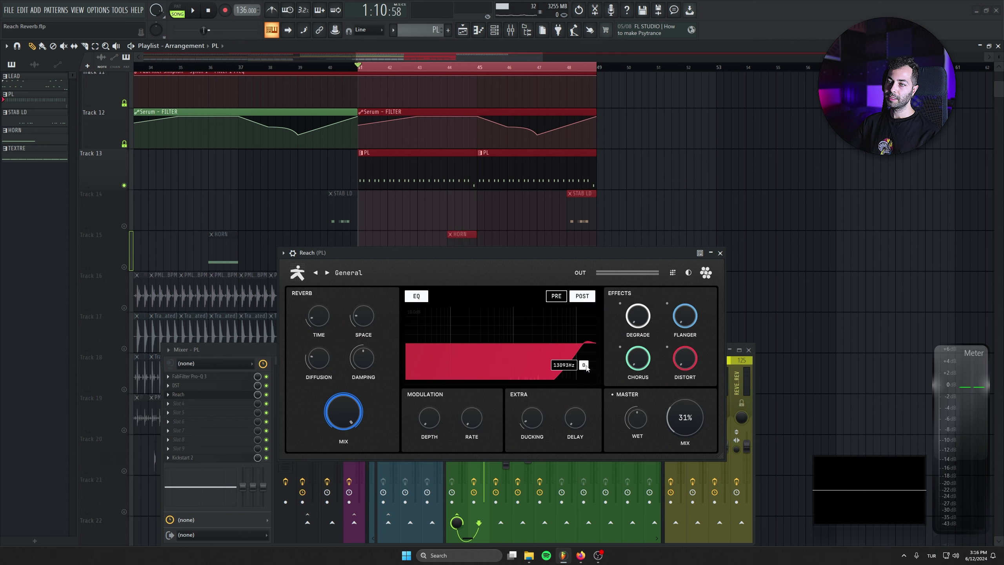
Settle the PL reverb's low cut at about 880Hz, auditioning the changes
drag(584, 365, 537, 368)
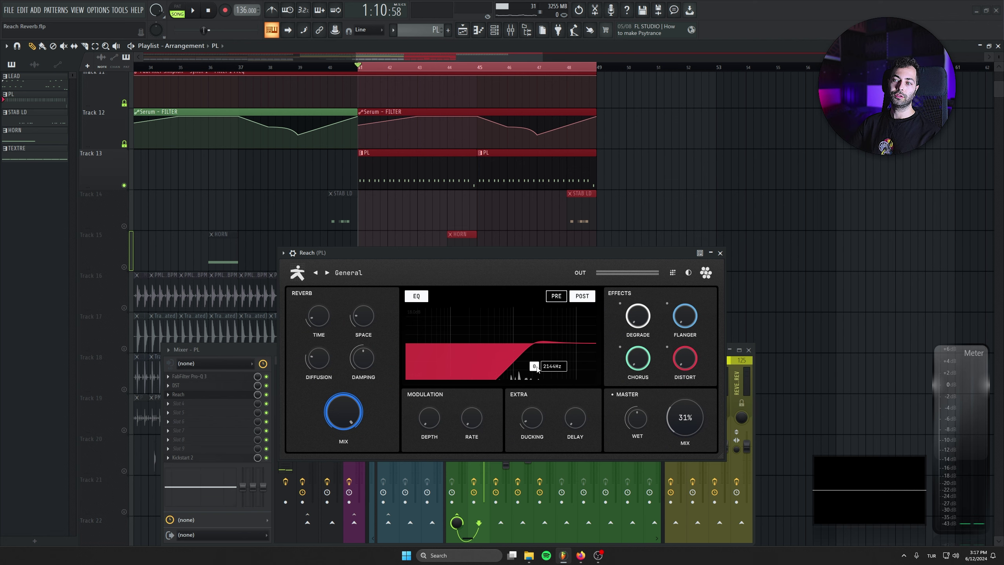
key(space)
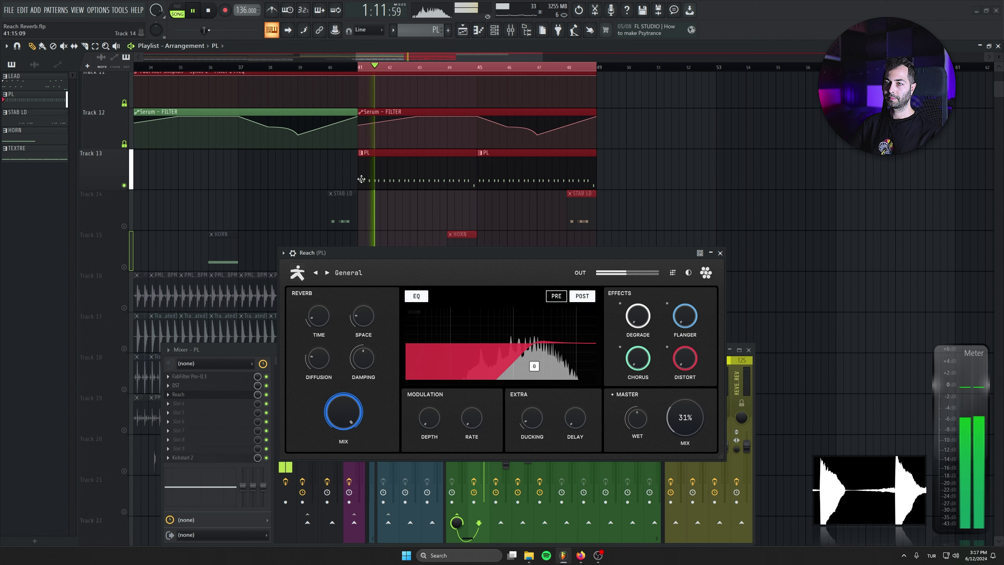
key(space)
drag(534, 366, 513, 379)
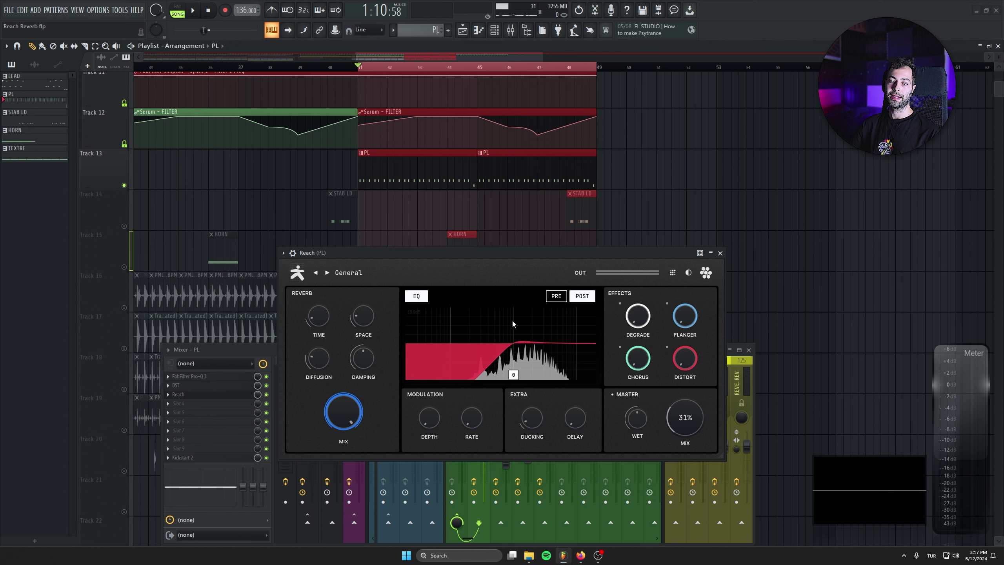
drag(514, 375, 486, 377)
key(space)
Add a second EQ band as a high shelf boosted around 3443Hz
drag(590, 347, 569, 331)
right_click(569, 331)
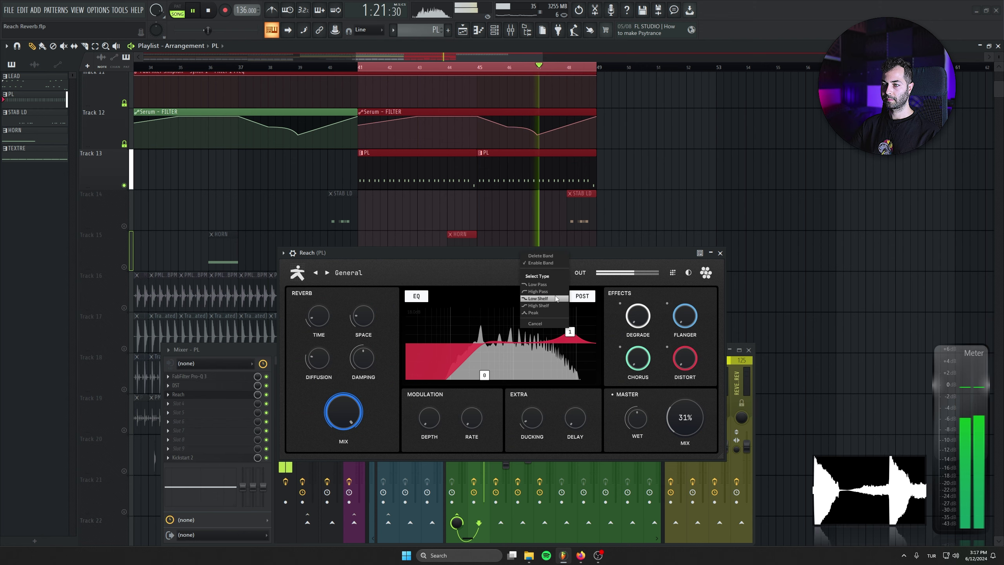
click(556, 306)
mouse_move(570, 331)
mouse_down()
mouse_move(552, 318)
mouse_move(552, 336)
mouse_up()
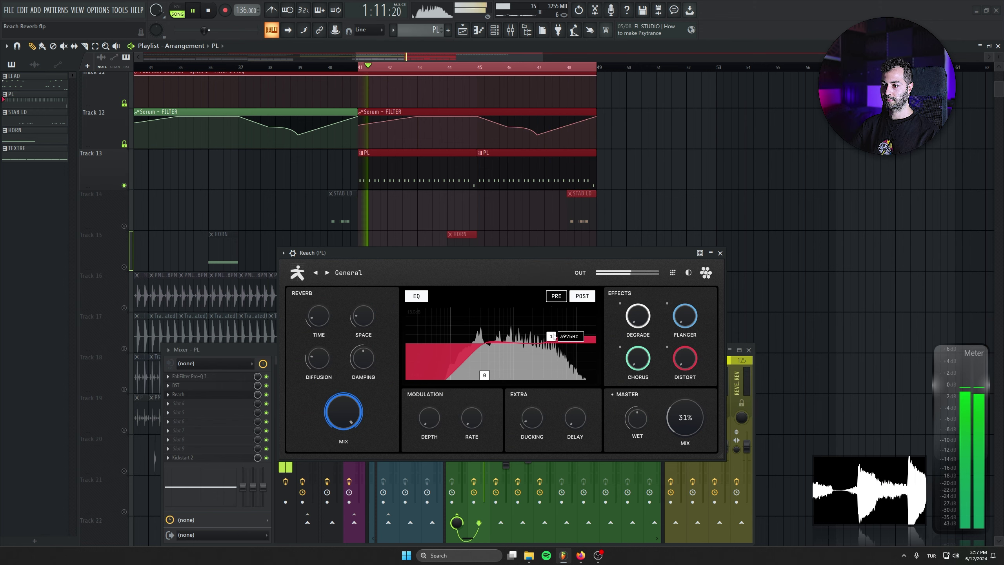
Close the PL reverb, save the project, and solo the HORN track
right_click(125, 308)
right_click(124, 308)
click(721, 253)
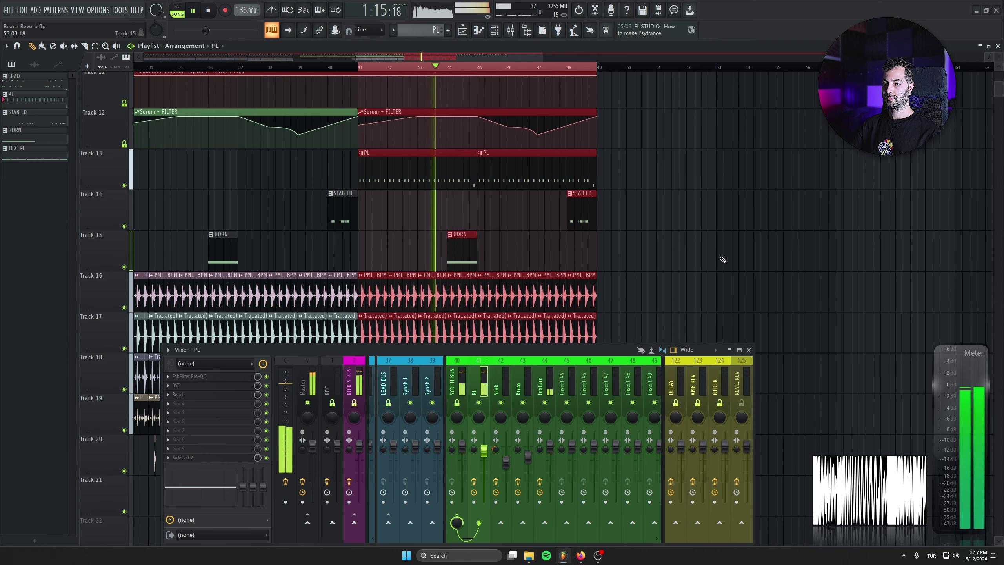
drag(640, 263, 764, 241)
key(ctrl+s)
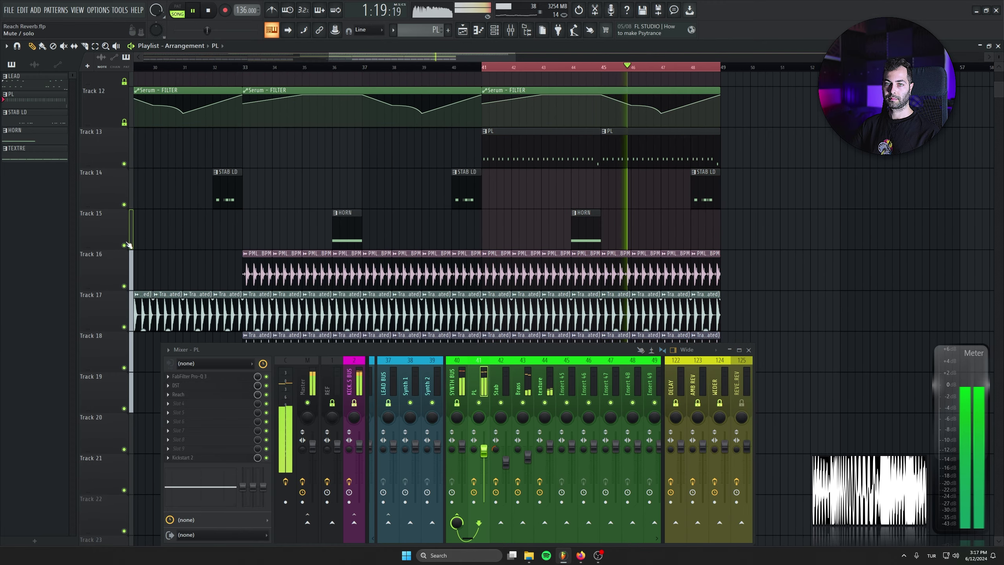
key(space)
right_click(124, 245)
Play from bar 44 and load Reach reverb on the Brass mixer insert
click(571, 67)
key(space)
key(space)
click(411, 141)
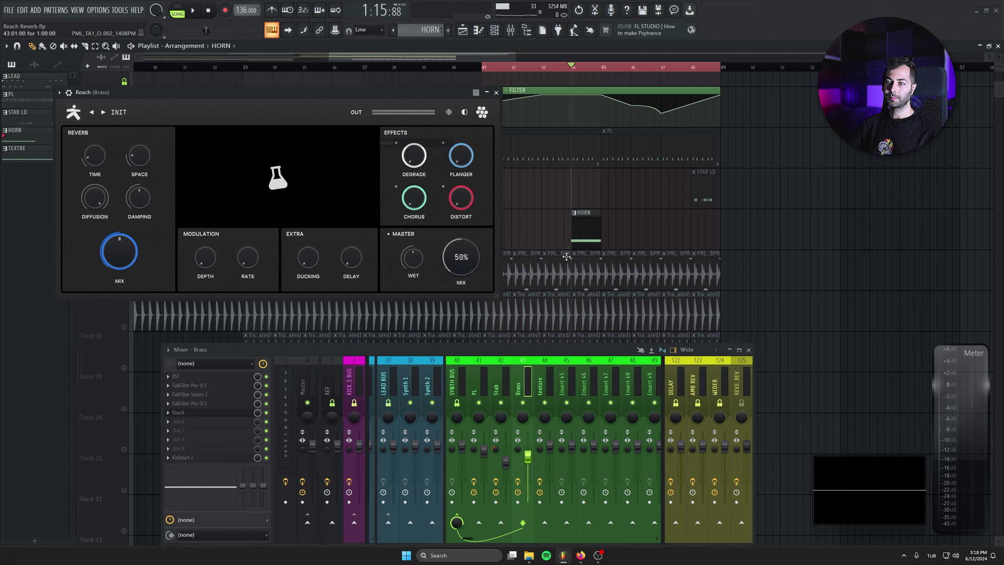
drag(253, 91, 314, 202)
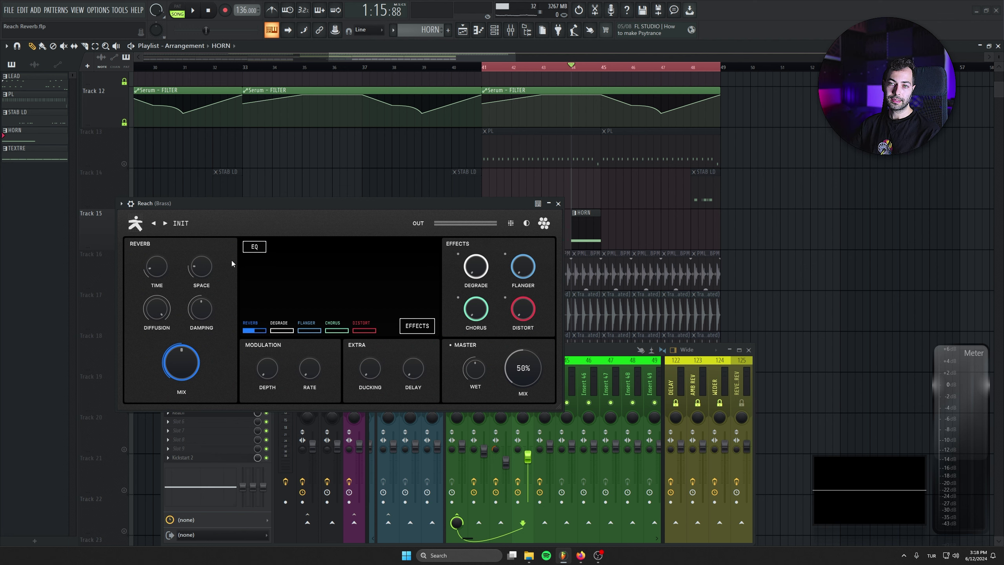
Lower the Brass reverb diffusion to 46% and raise damping to 63%
drag(240, 201, 242, 203)
drag(162, 297, 144, 390)
drag(202, 312, 190, 288)
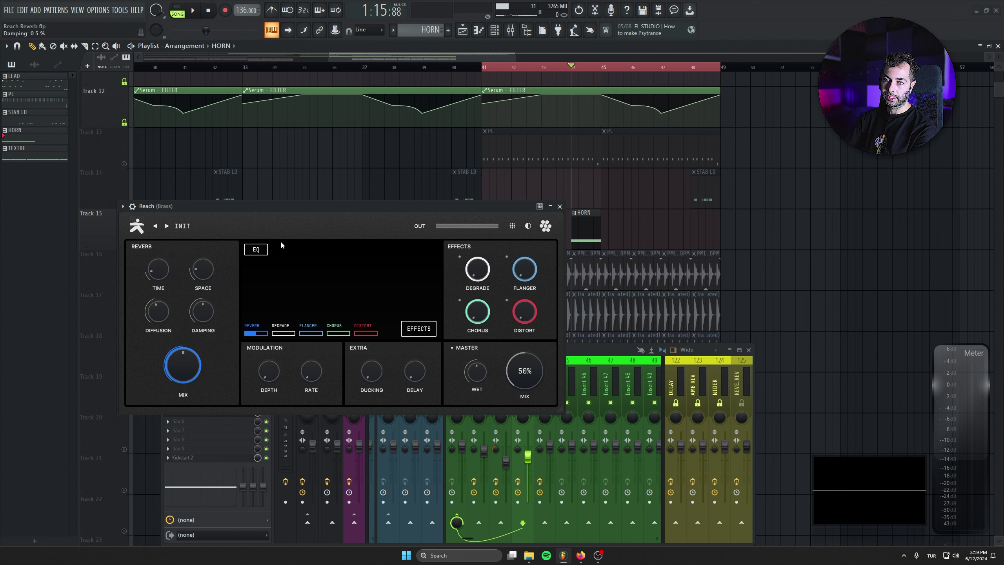
drag(298, 211, 262, 226)
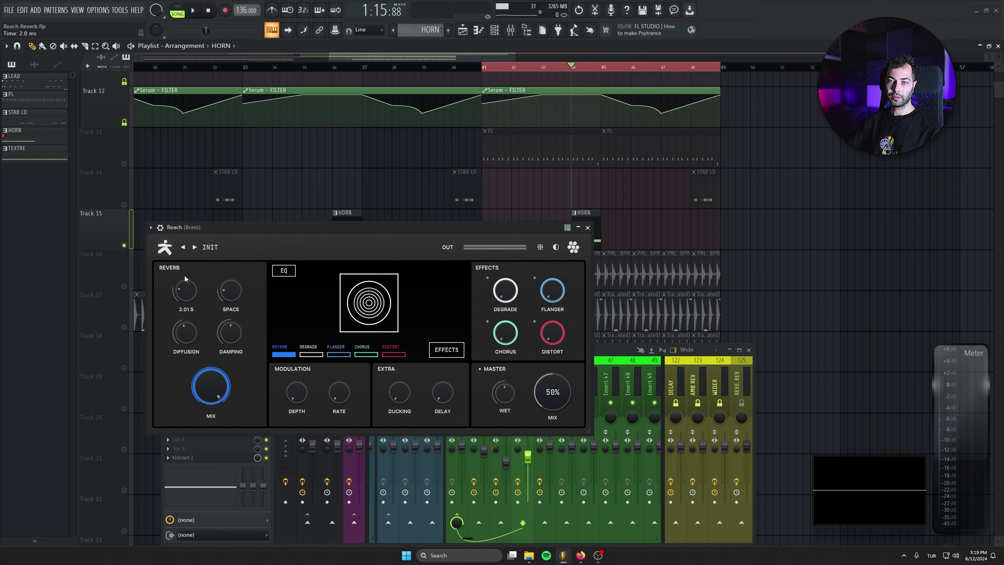
drag(357, 227, 332, 235)
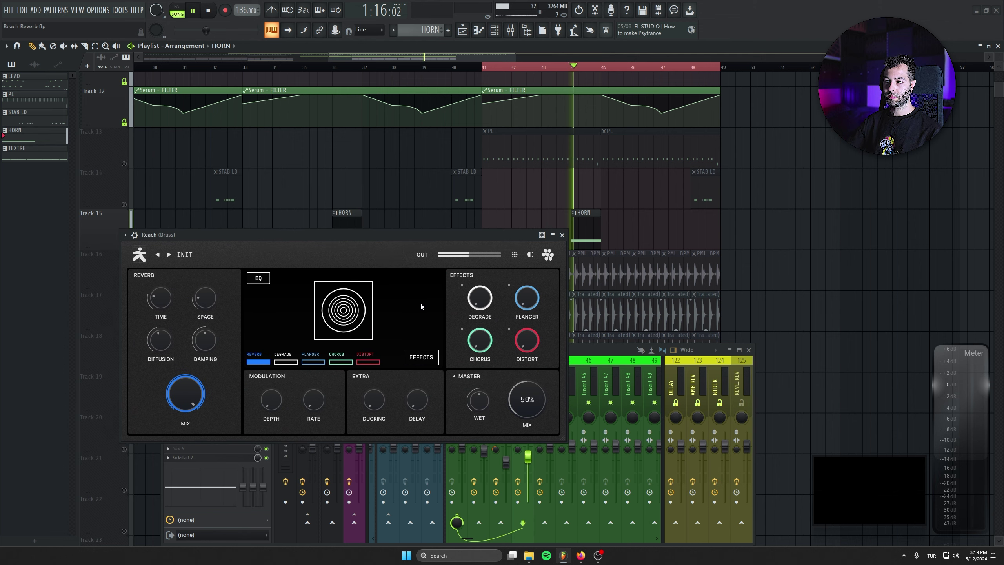
Shorten the reverb time to about 1.34 S, lower the mix to about 47%, and close it
mouse_move(523, 409)
mouse_down()
mouse_move(522, 370)
mouse_move(519, 409)
mouse_up()
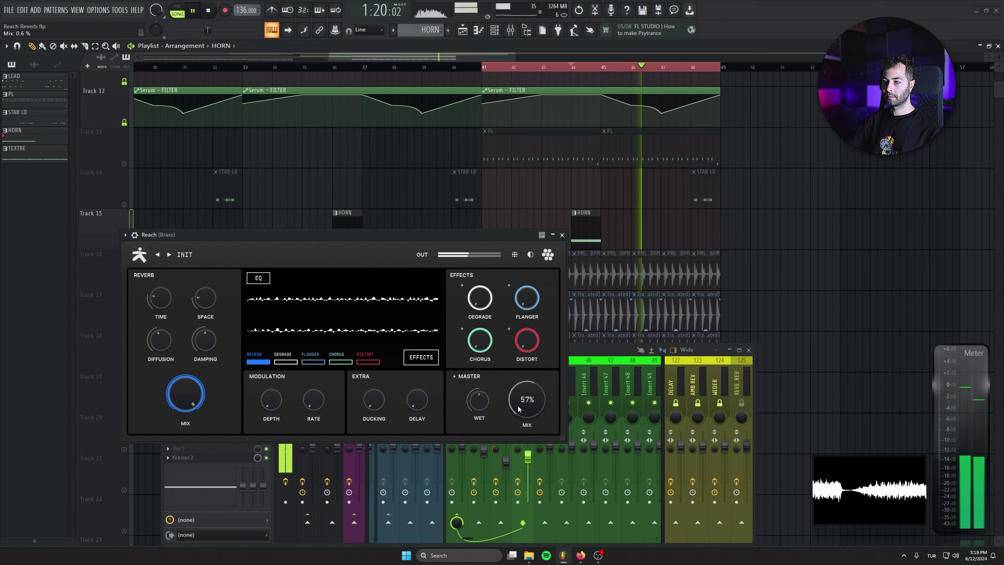
mouse_move(159, 295)
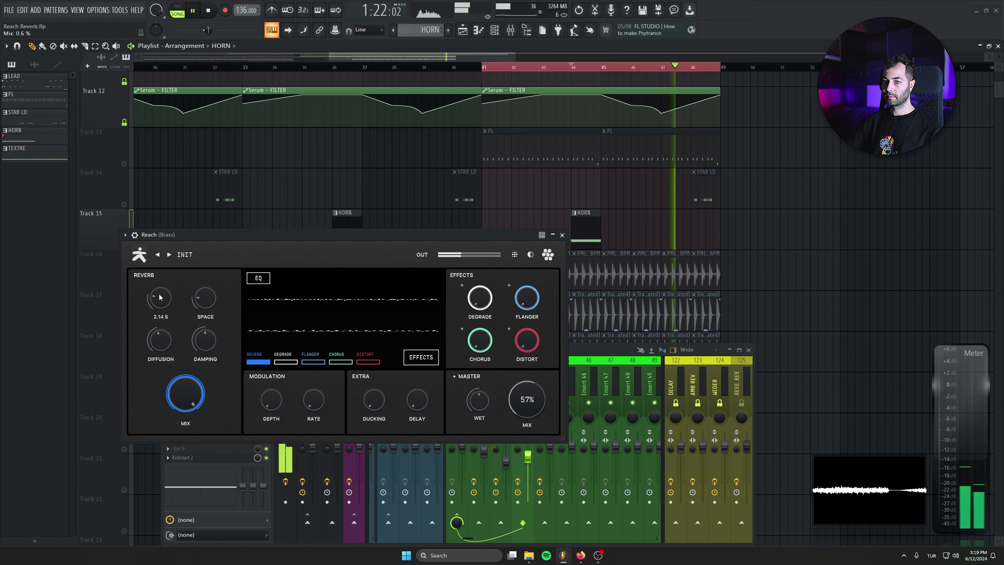
drag(160, 298, 158, 306)
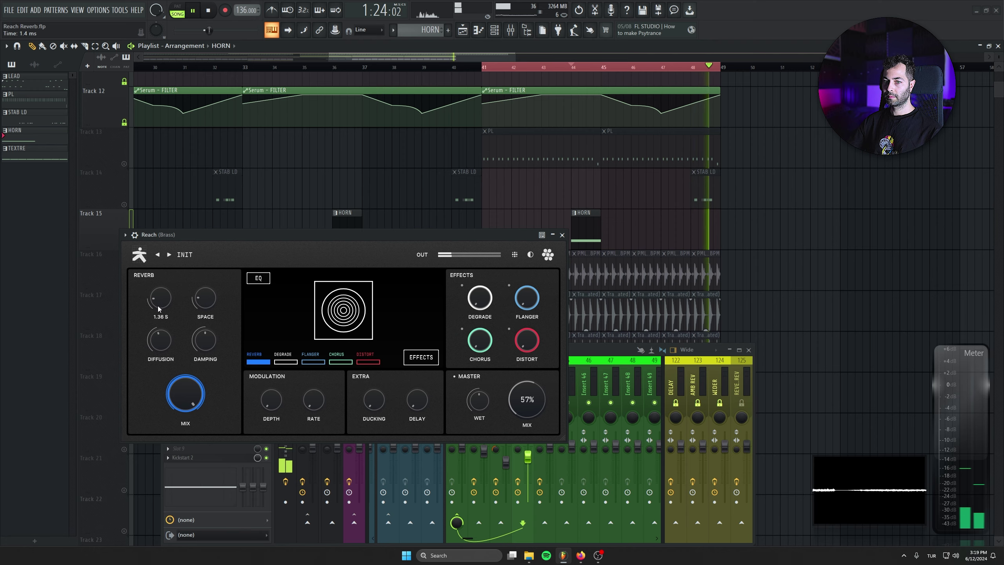
drag(520, 402, 515, 432)
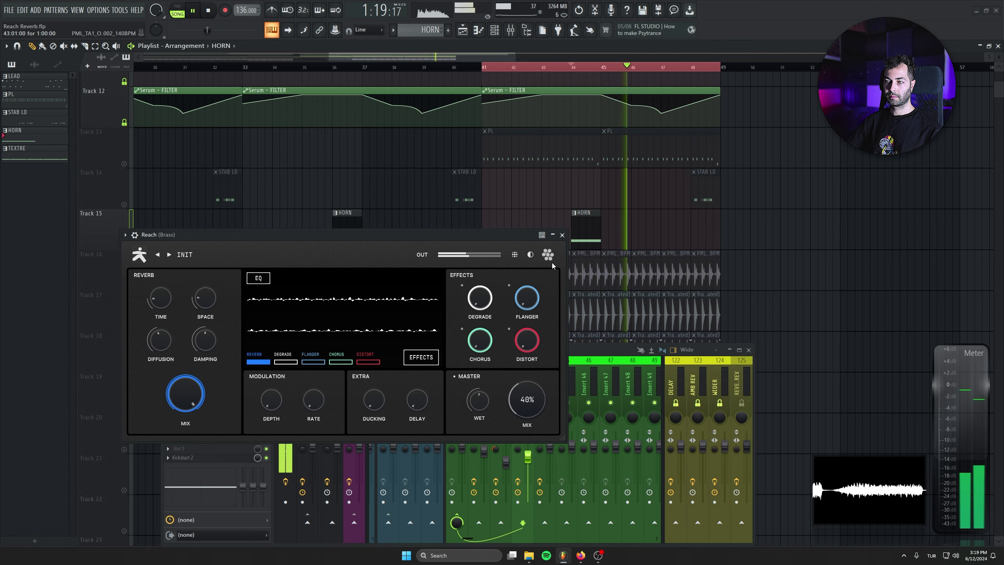
click(562, 235)
Stop playback and export the Brass Reach settings as a preset
click(208, 11)
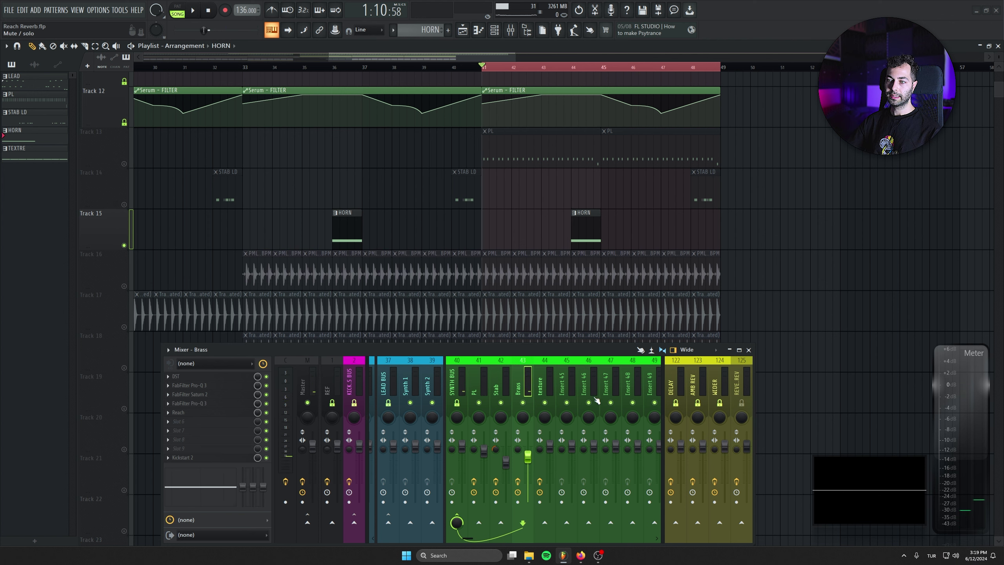
click(167, 412)
drag(220, 395, 496, 372)
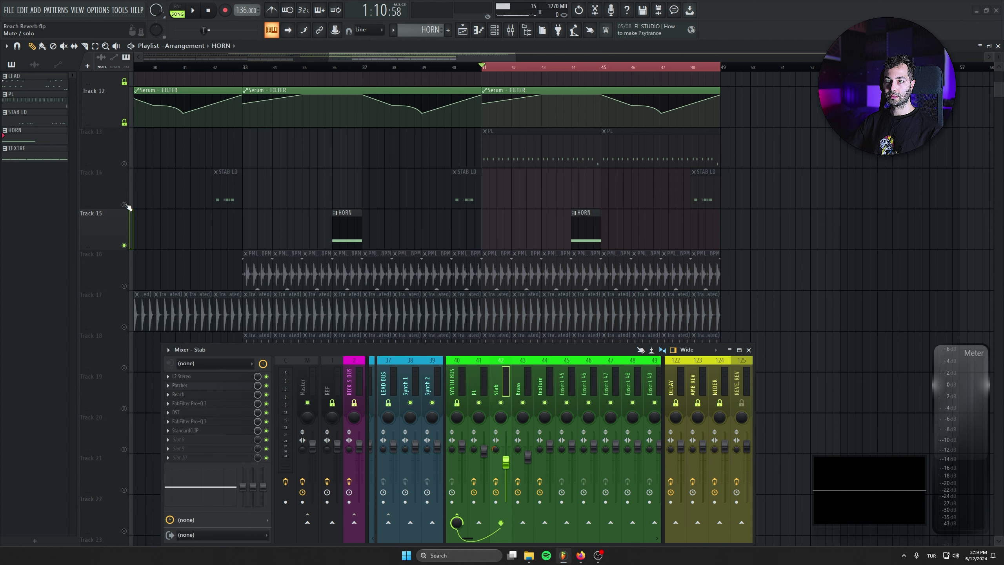
Unmute STAB LD and lower the Stab channel's Reach mix to about 15%
click(124, 205)
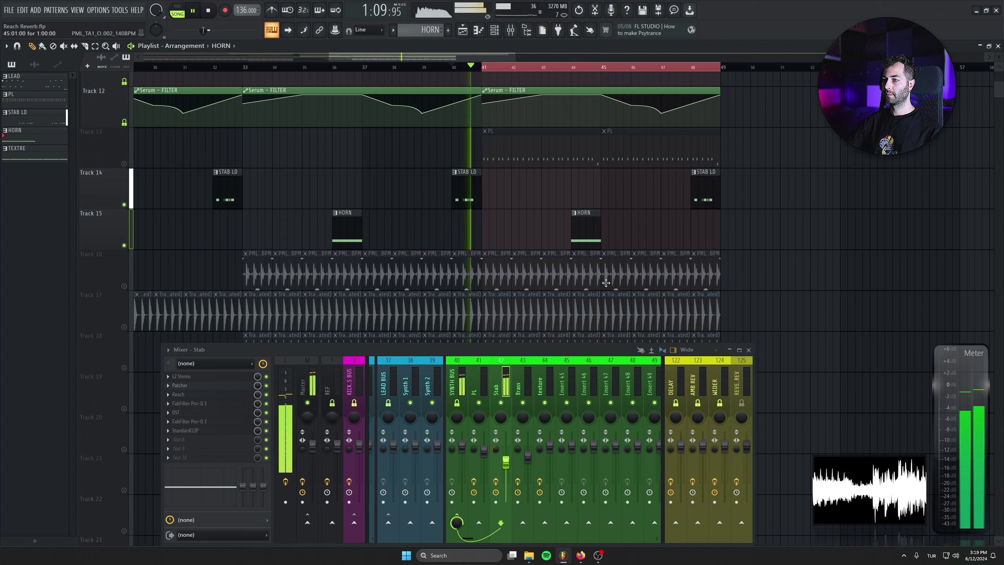
click(206, 11)
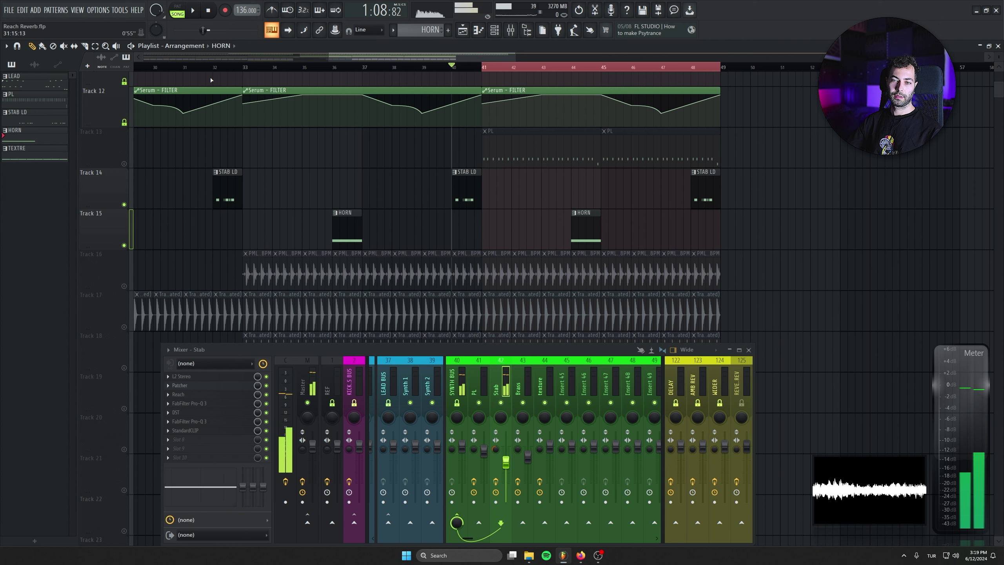
click(183, 394)
drag(218, 88, 245, 146)
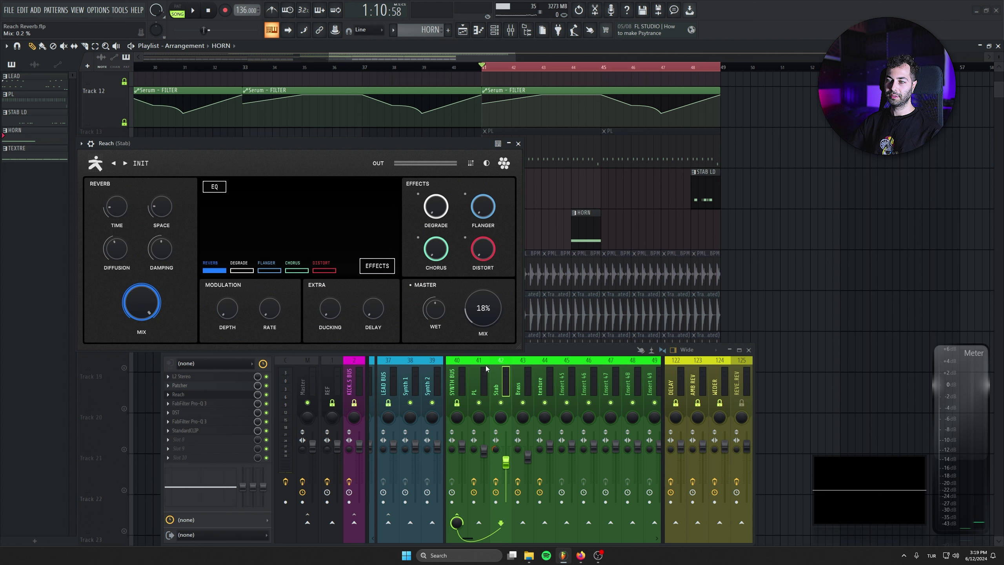
drag(486, 367, 486, 370)
Audition the drop from bar 40, then stop and return to bar 41
click(453, 68)
key(space)
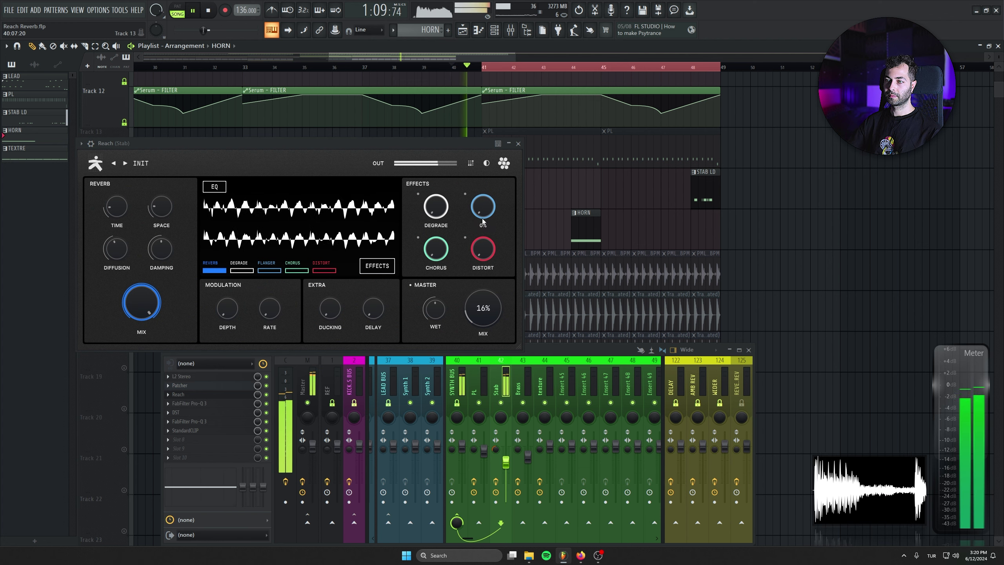
scroll(489, 314, down, 1)
key(space)
mouse_move(149, 206)
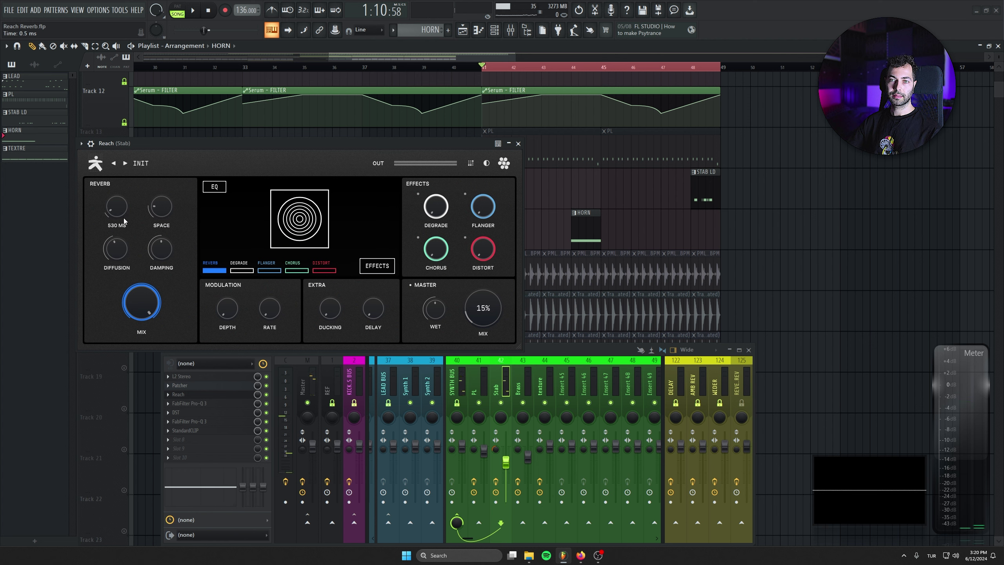
click(192, 9)
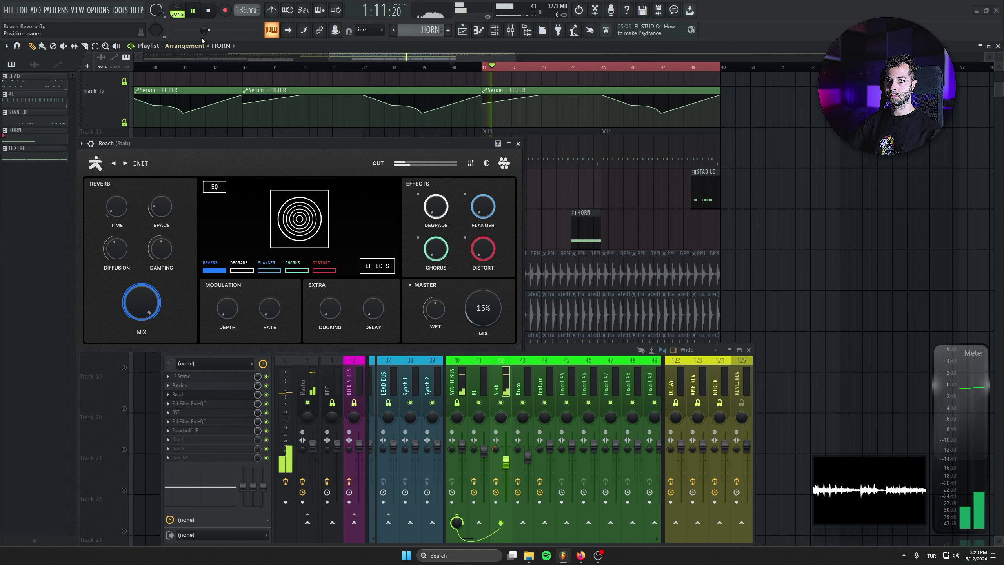
click(208, 11)
click(210, 11)
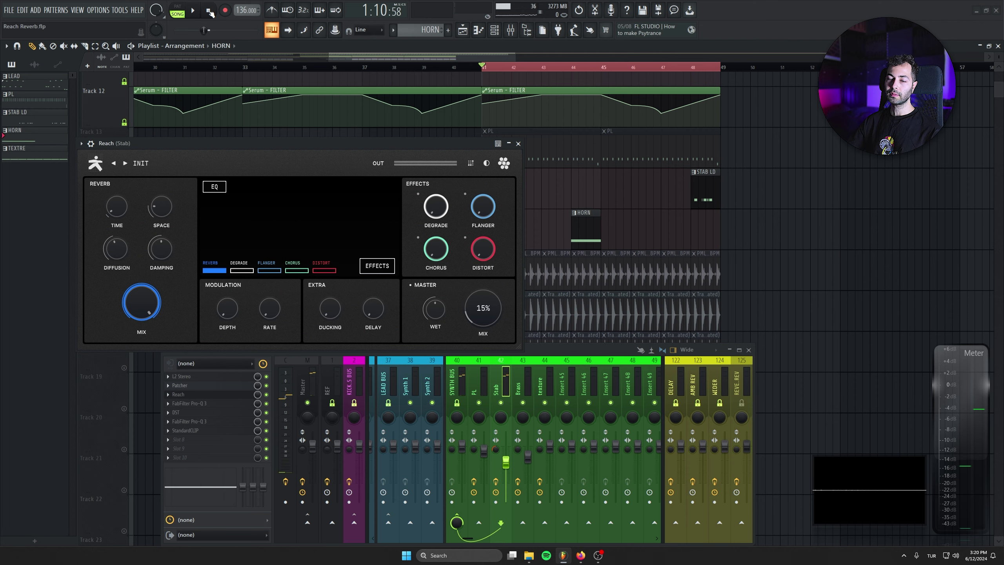
Close the Stab Reach window and pan the arrangement toward later bars
click(518, 143)
scroll(459, 213, up, 8)
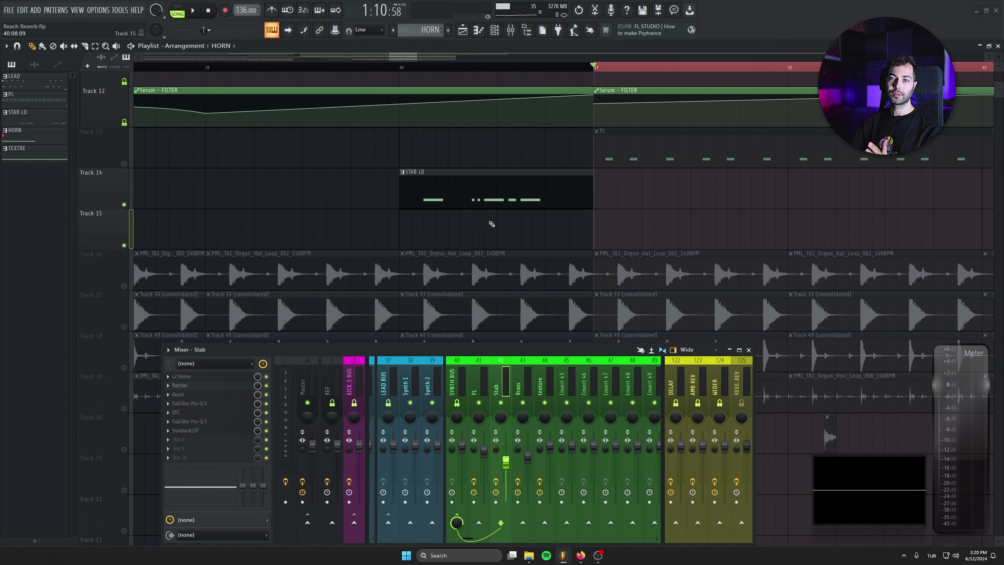
scroll(492, 224, down, 6)
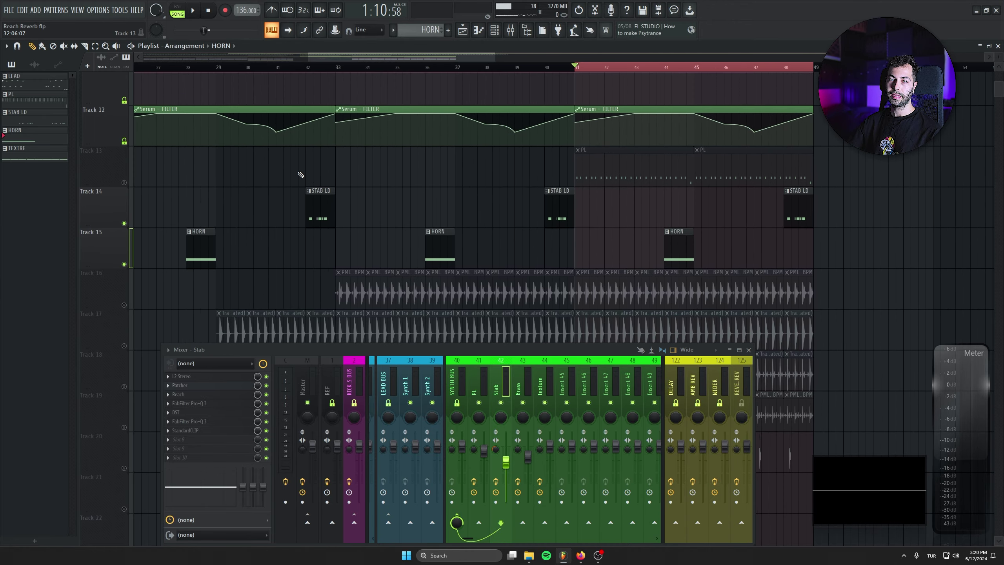
drag(491, 211, 819, 241)
scroll(285, 272, down, 5)
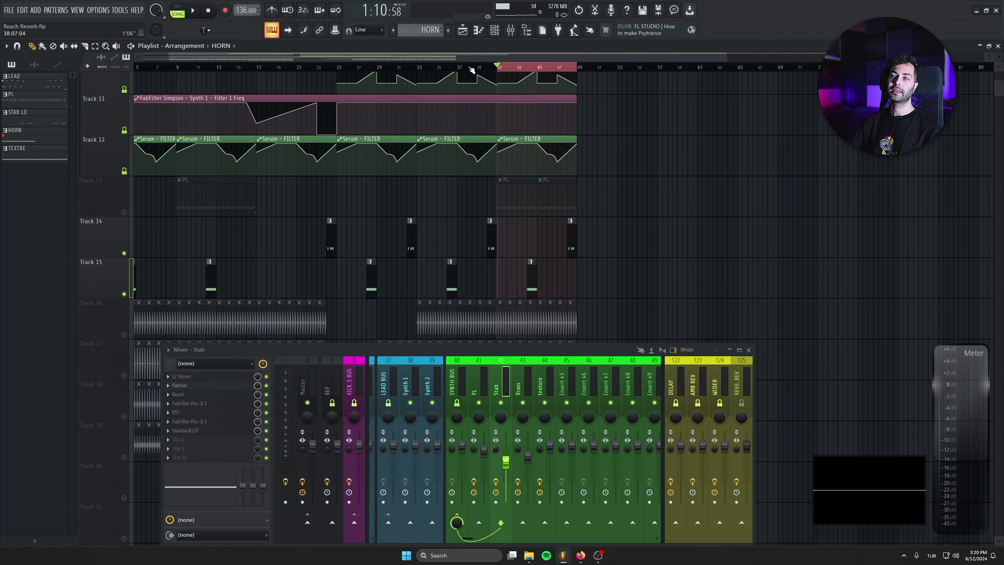
Extend the time selection back to bar 23 and move playback there
ctrl+shift+click(319, 68)
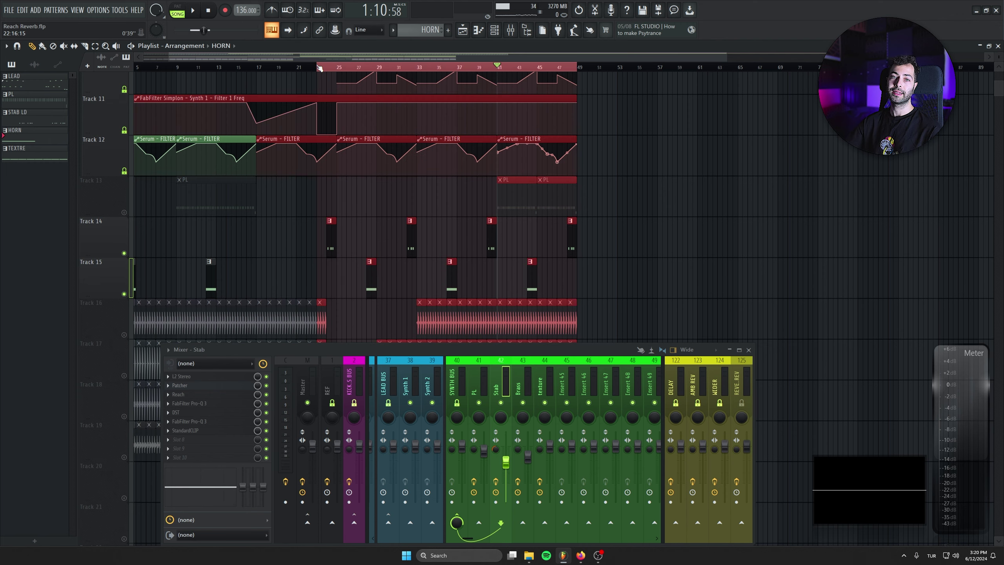
key(space)
key(space)
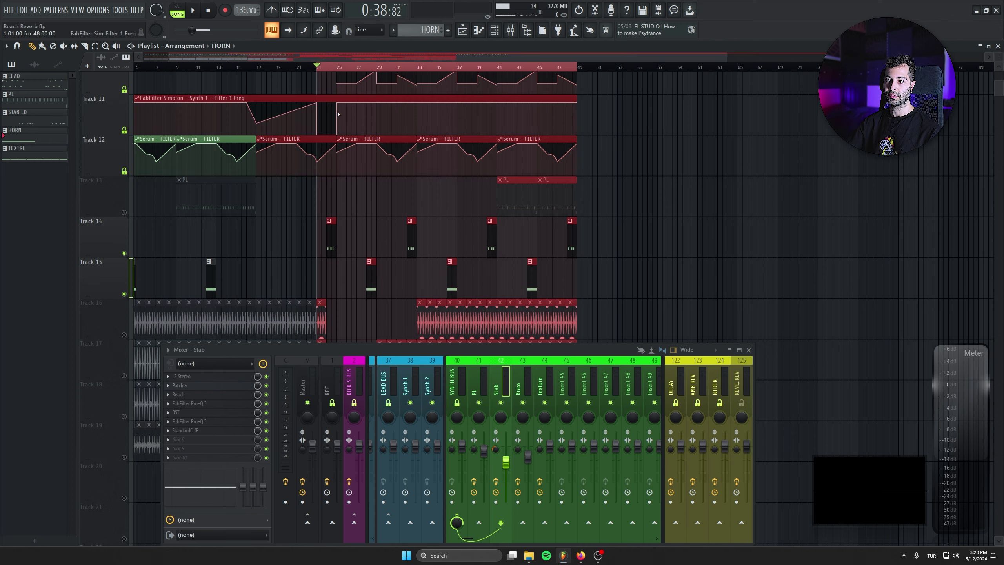
scroll(361, 257, down, 12)
scroll(368, 272, up, 12)
scroll(336, 221, up, 3)
scroll(335, 218, up, 12)
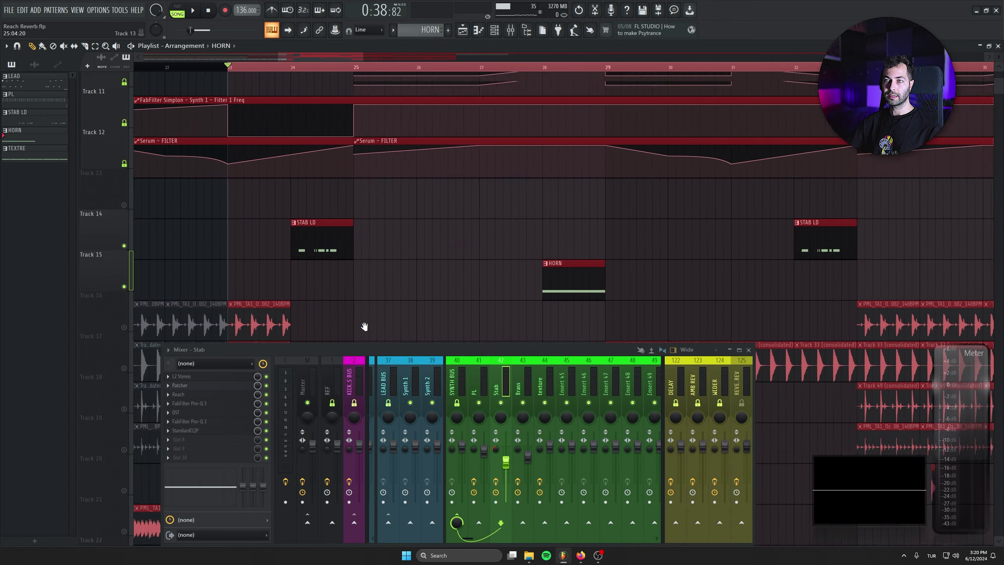
Unmute all muted tracks, clear the selection, start from bar 24, and close the mixer
right_click(125, 204)
ctrl+click(234, 70)
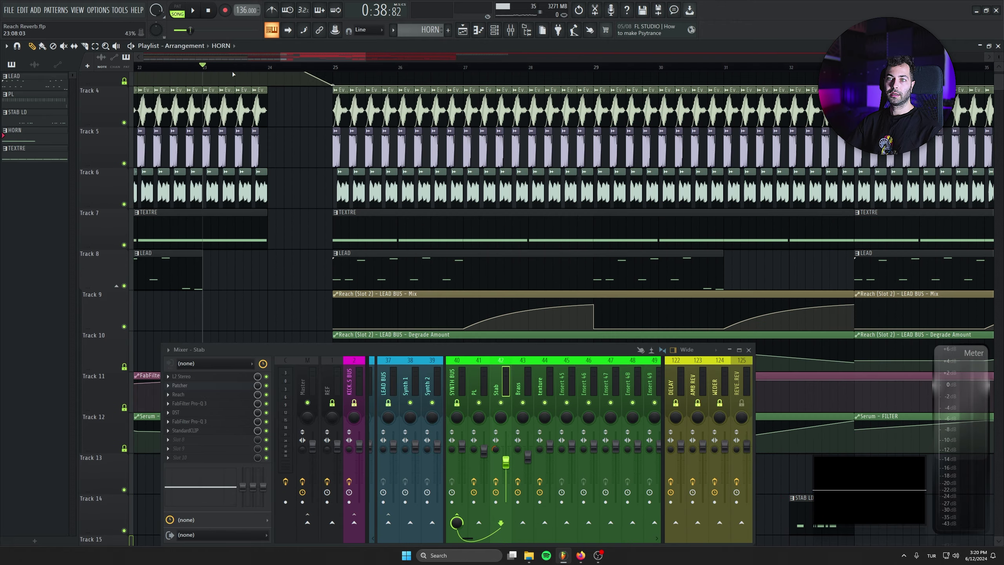
click(268, 69)
click(749, 350)
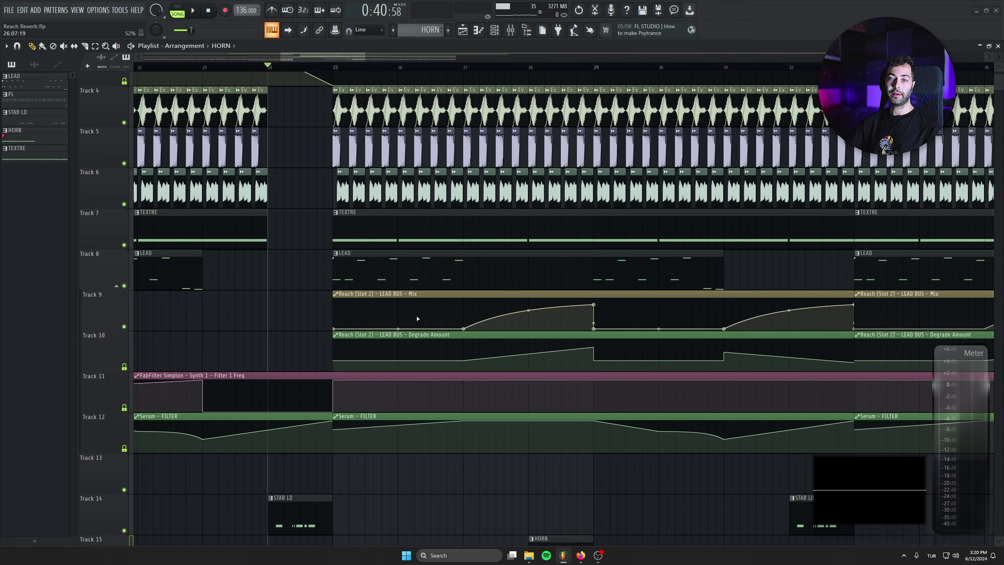
scroll(398, 313, down, 10)
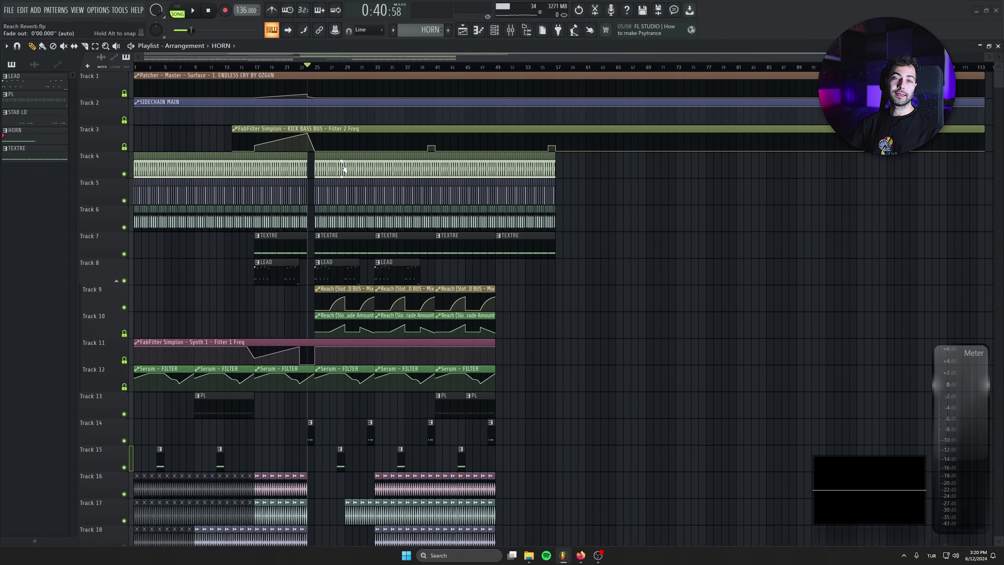
scroll(435, 321, up, 5)
scroll(431, 323, down, 3)
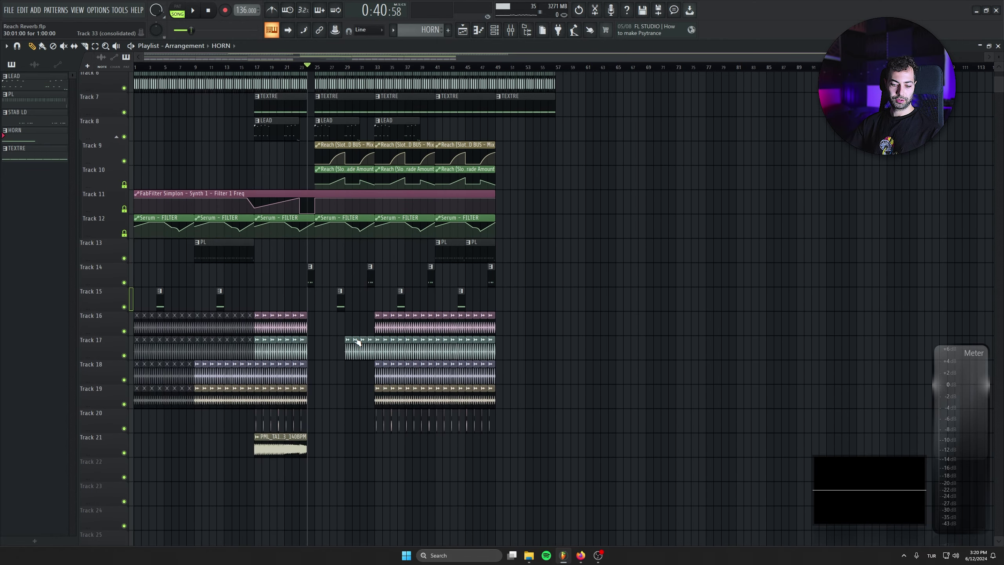
scroll(430, 324, up, 4)
Play the arrangement from bar 24 and save it as Reach Reverb.flp
key(space)
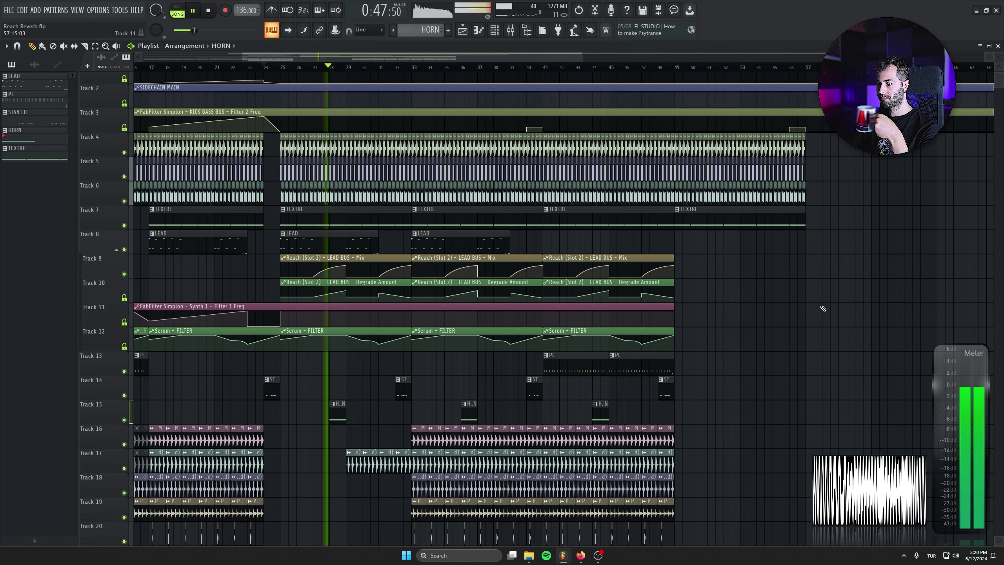
scroll(822, 310, down, 2)
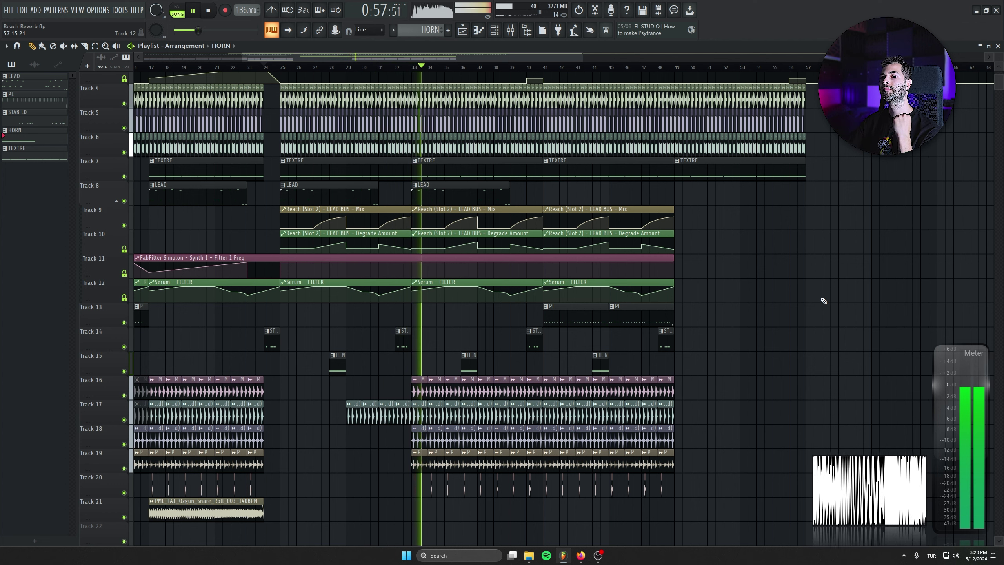
key(ctrl+s)
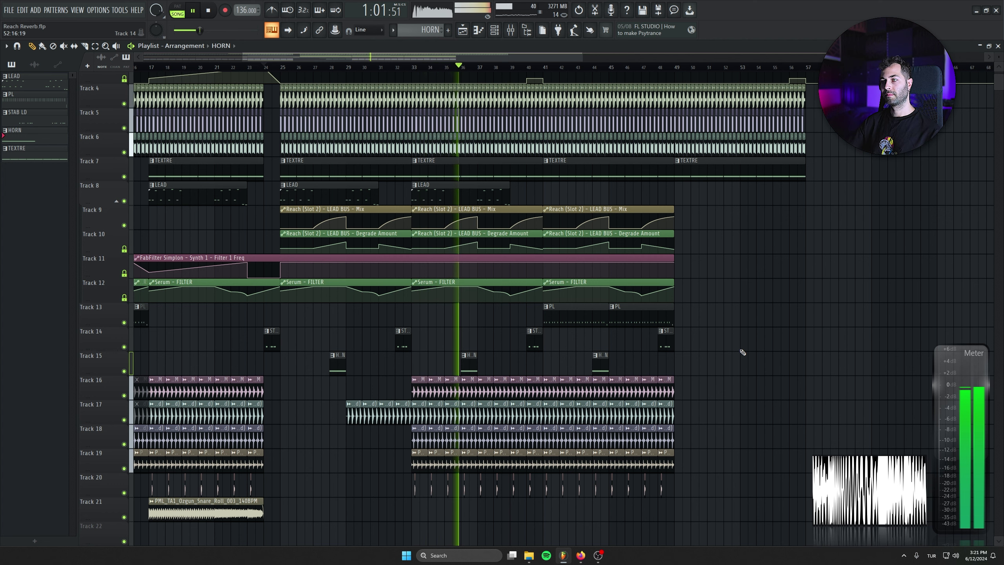
Duplicate the LEAD, Reach automation, PL, STAB, HORN and Serum FILTER clips into bars 49–57
drag(526, 182, 434, 260)
key(ctrl+b)
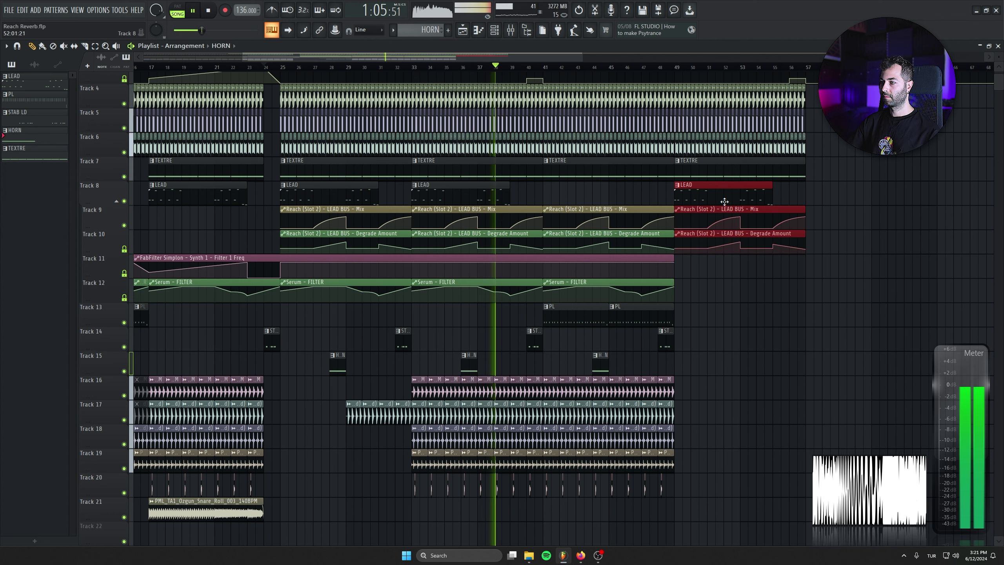
drag(718, 266, 750, 280)
ctrl+click(753, 289)
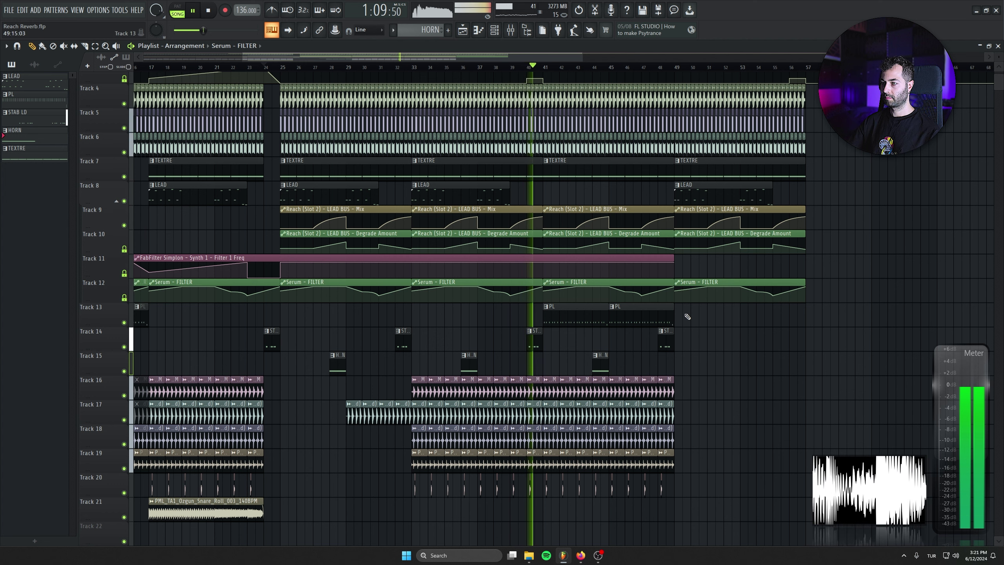
drag(714, 315, 595, 358)
key(ctrl+b)
click(850, 272)
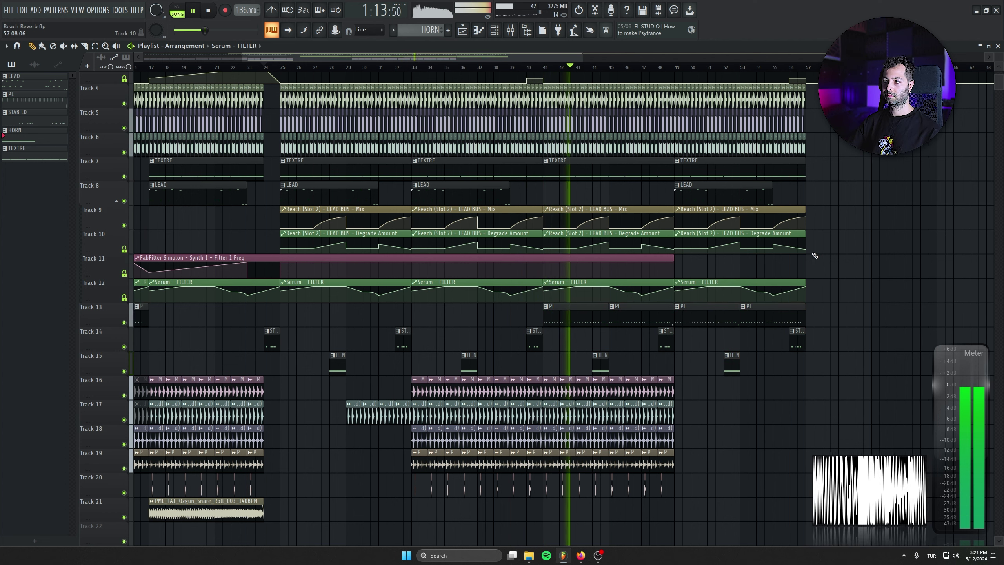
Make the new clip unique as Serum - FILTER #2 and lower its curve points
scroll(679, 283, up, 4)
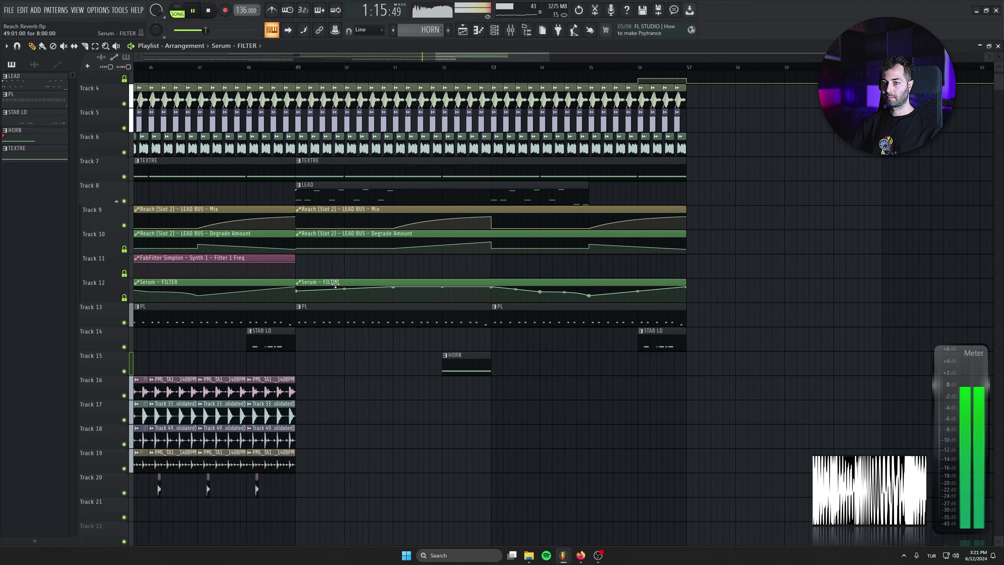
click(303, 282)
click(320, 329)
scroll(520, 301, up, 1)
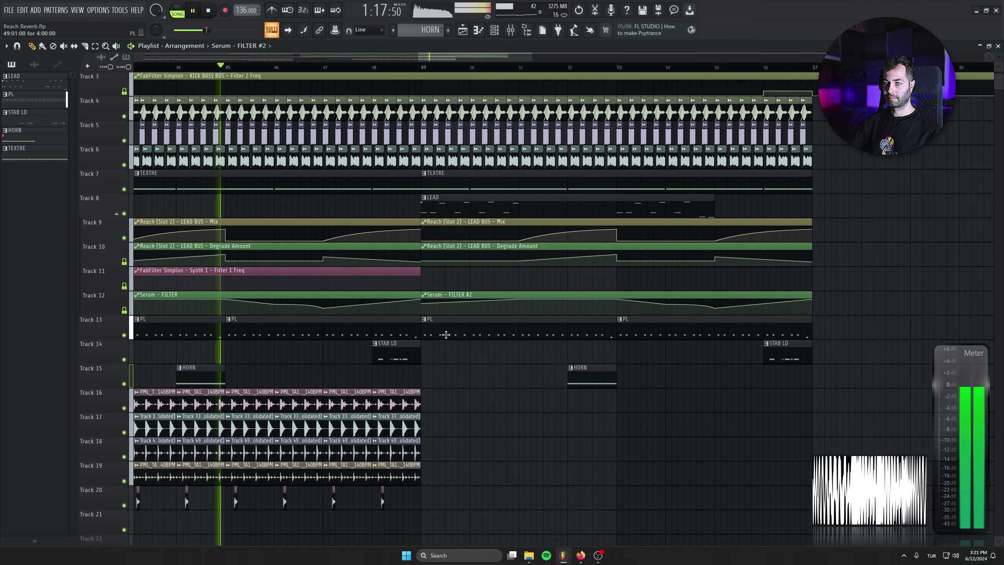
drag(520, 301, 523, 310)
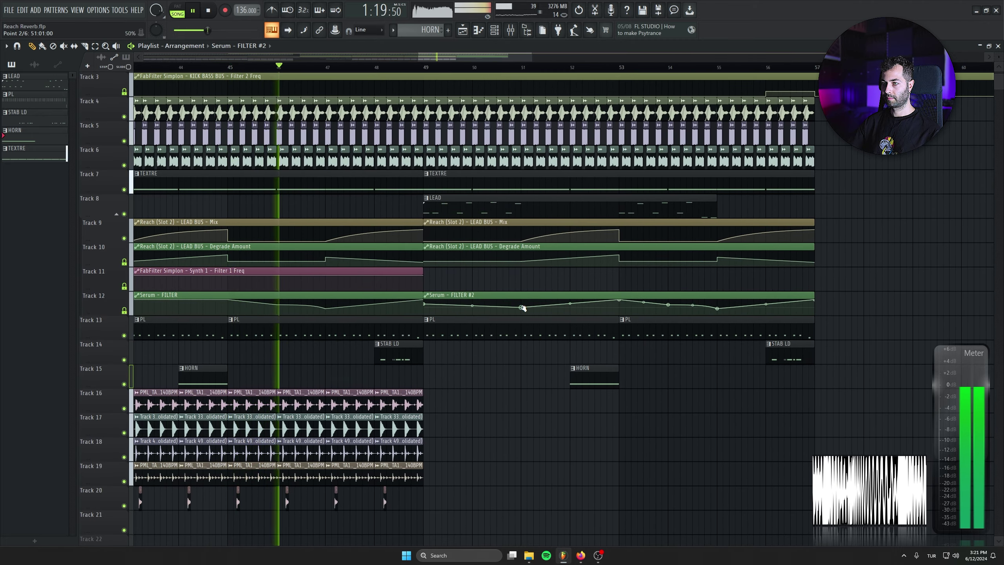
drag(619, 299, 619, 307)
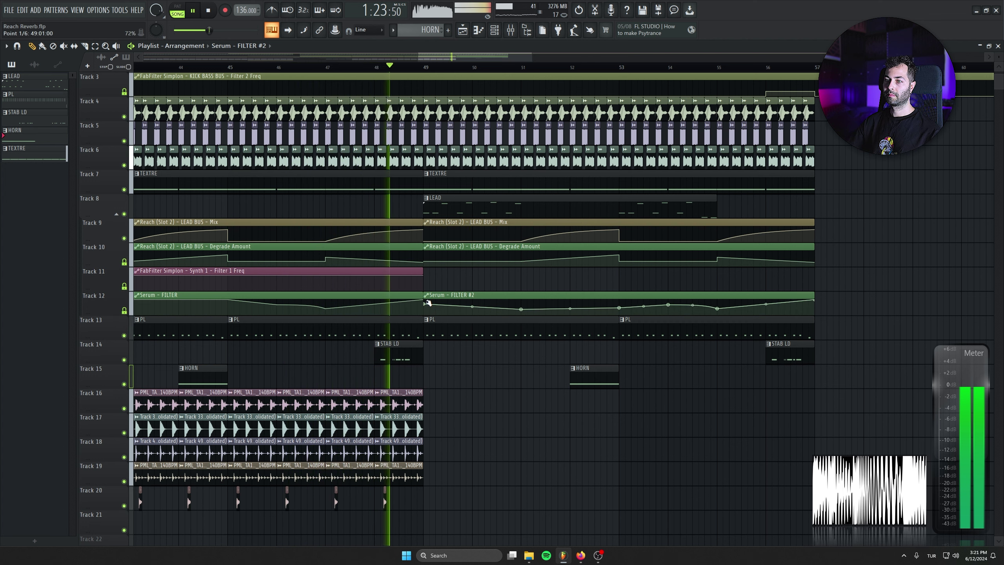
drag(425, 304, 425, 307)
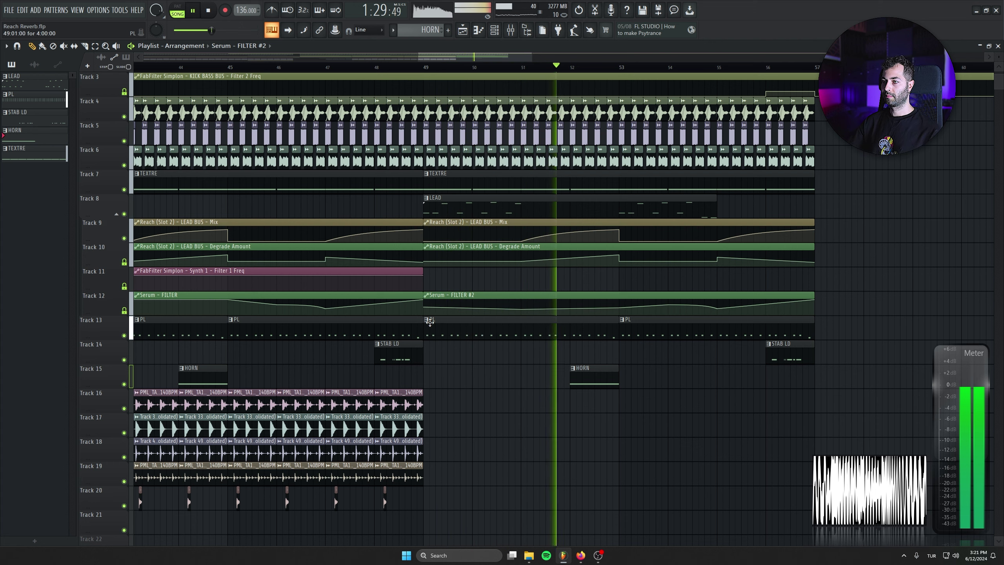
scroll(663, 337, down, 3)
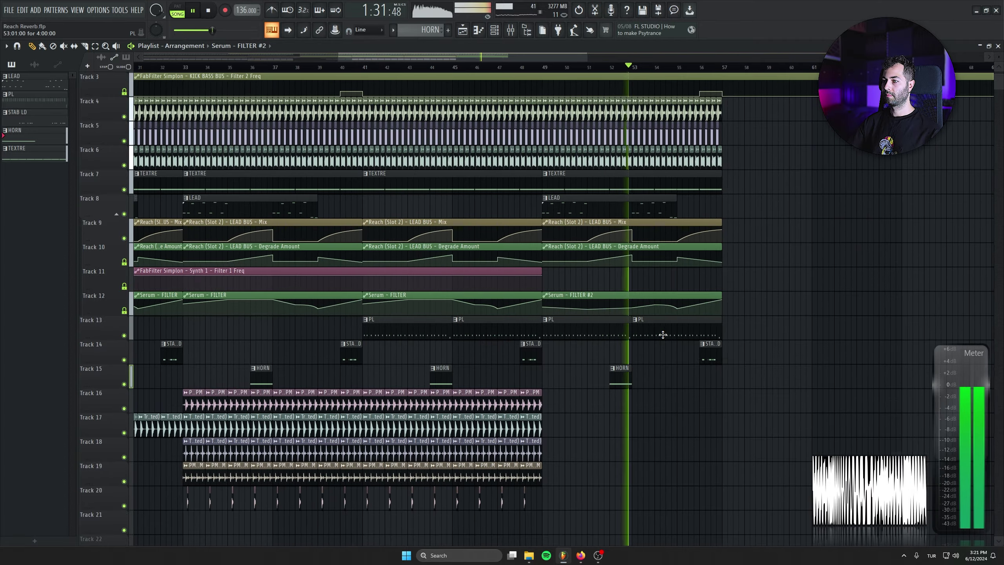
scroll(664, 335, down, 4)
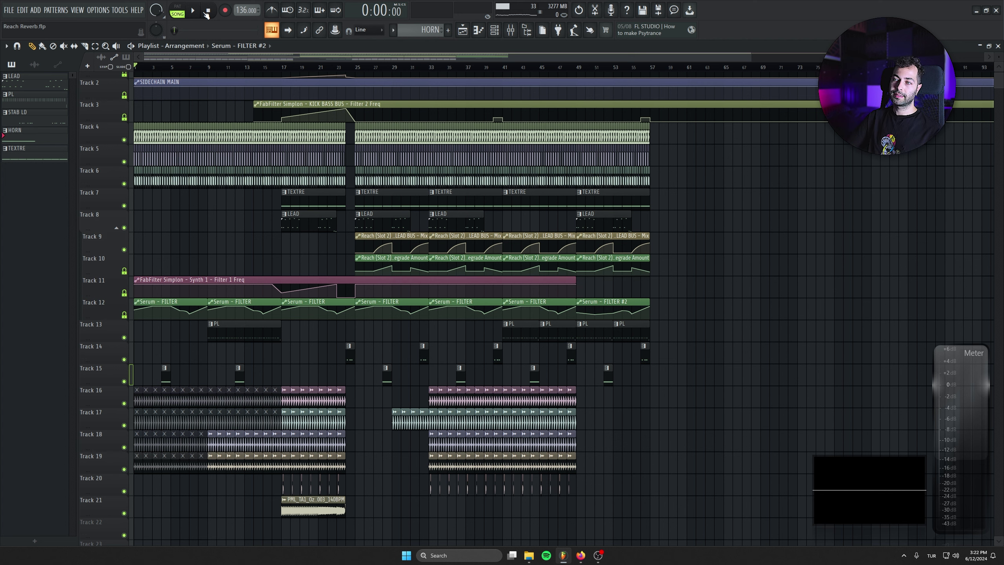
Marquee-select the Track 9 and 10 Reach Mix and Degrade Amount clips
drag(674, 243, 365, 272)
scroll(391, 249, up, 6)
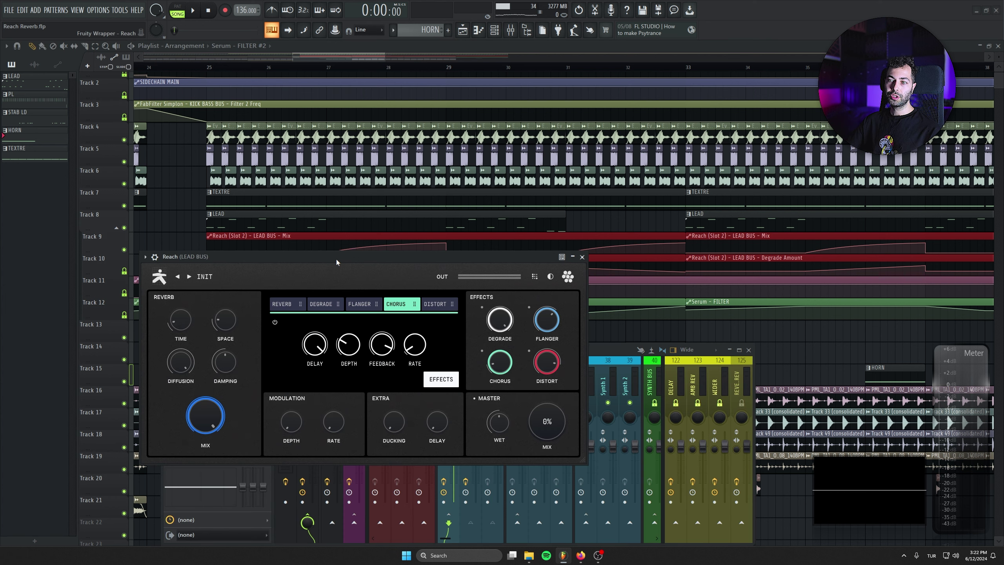
Reposition the LEAD BUS Reach window so tracks 10–11 stay visible
drag(336, 259, 289, 253)
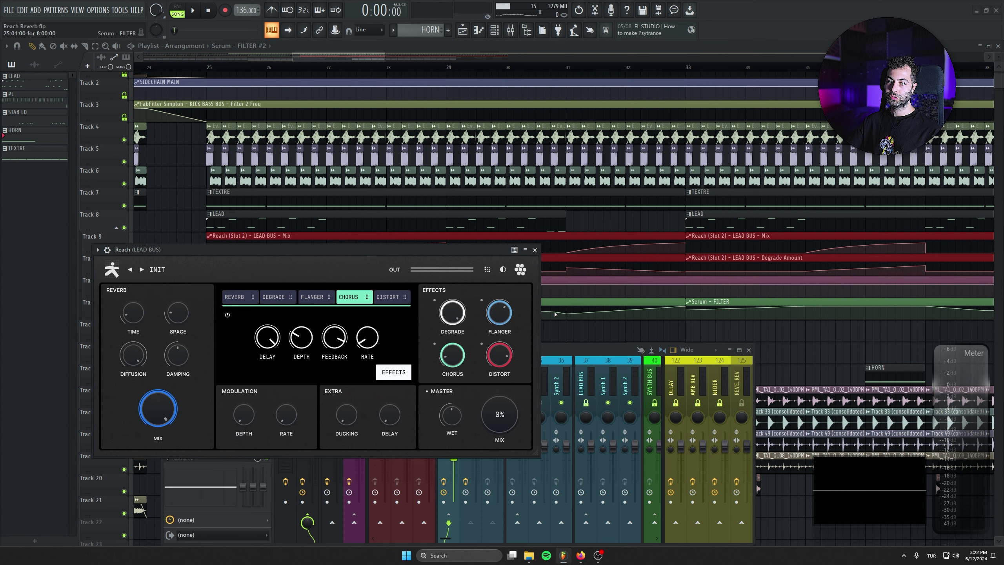
drag(364, 252, 364, 308)
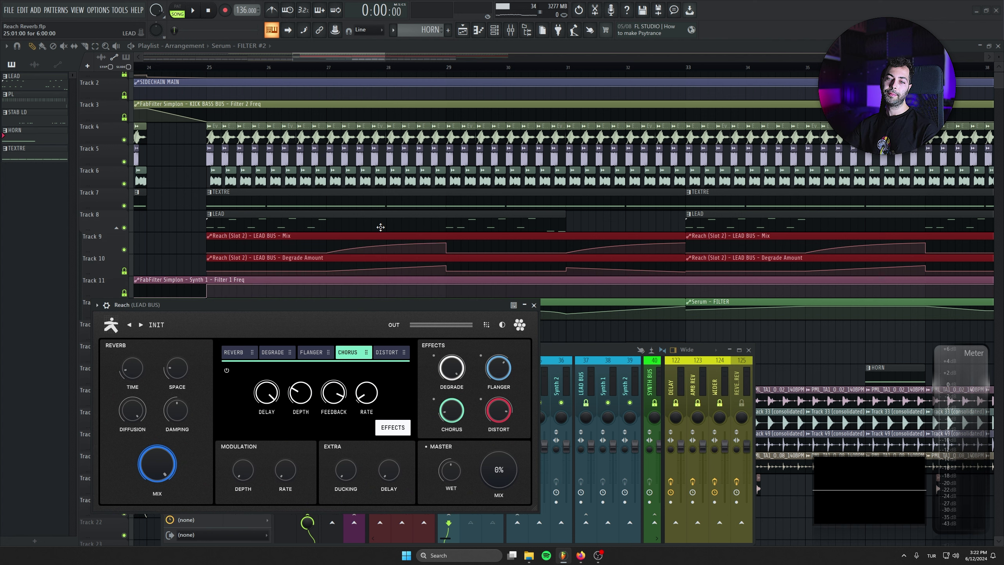
drag(318, 306, 322, 287)
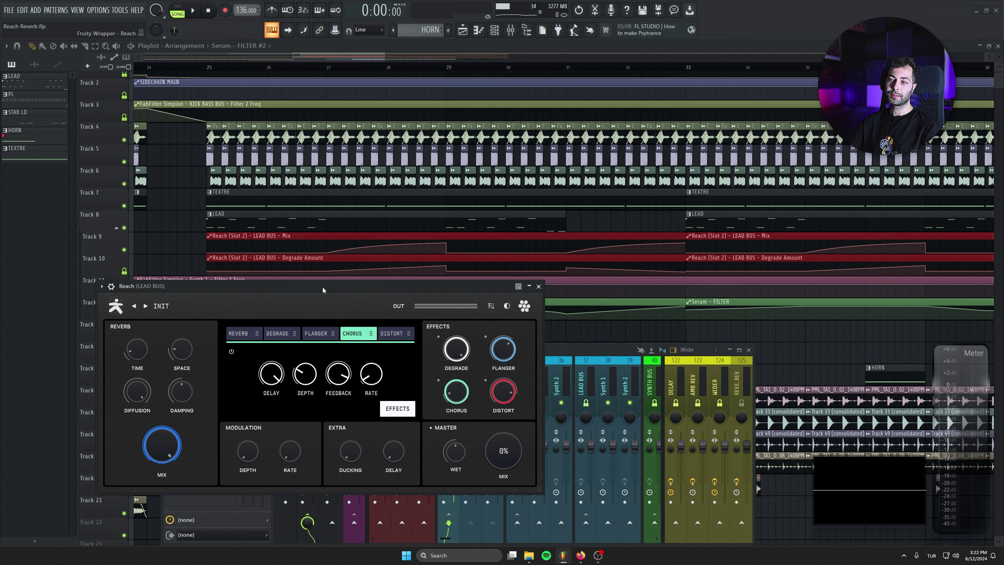